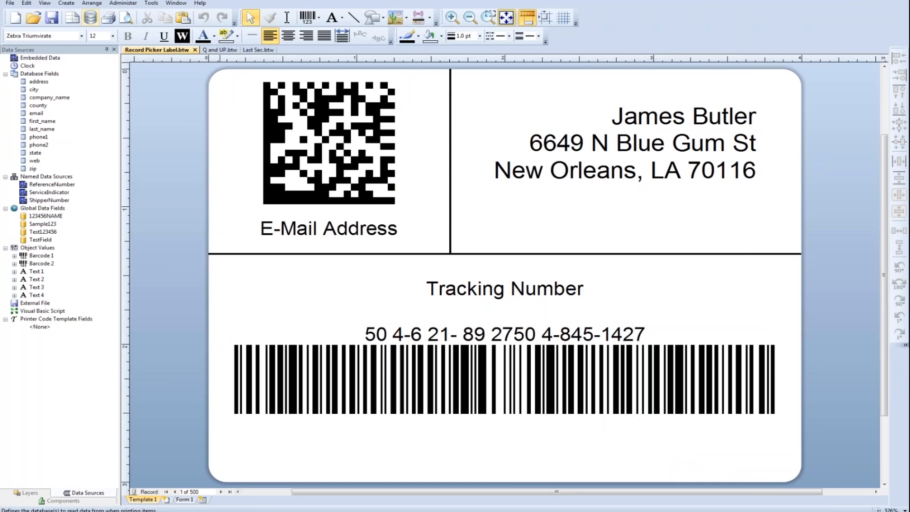
- Browse the records of the label's us-500 database, then close the database setup
{"action": "left_click", "coordinate": [90, 18]}
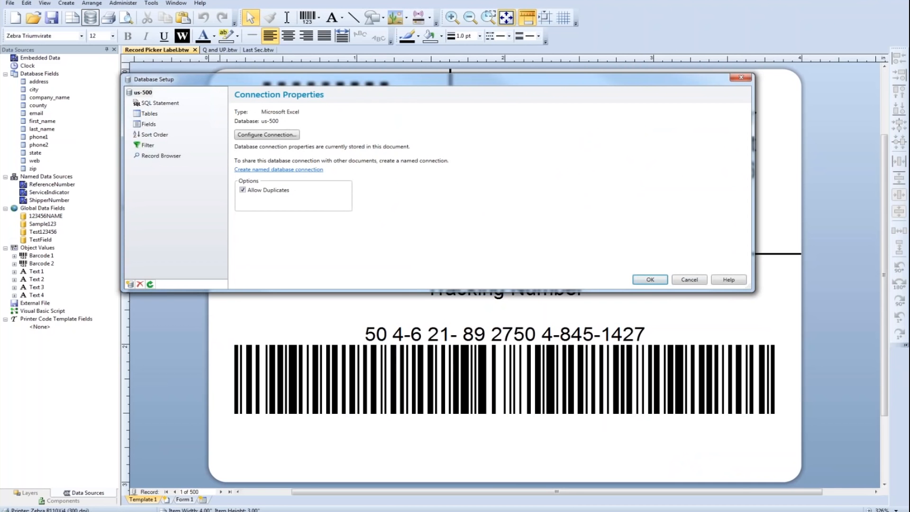
{"action": "left_click", "coordinate": [161, 156]}
{"action": "scroll", "coordinate": [453, 150], "scroll_direction": "down", "scroll_amount": 2}
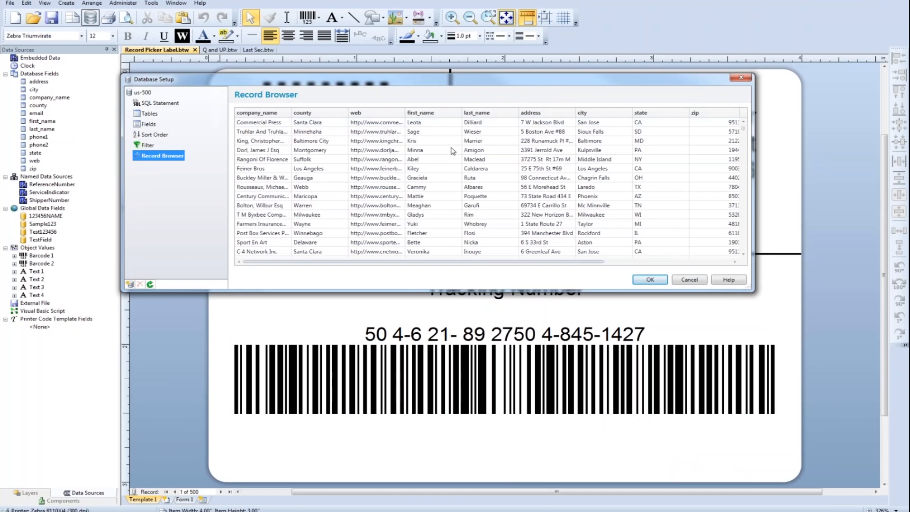
{"action": "scroll", "coordinate": [453, 151], "scroll_direction": "down", "scroll_amount": 5}
{"action": "left_click", "coordinate": [654, 280]}
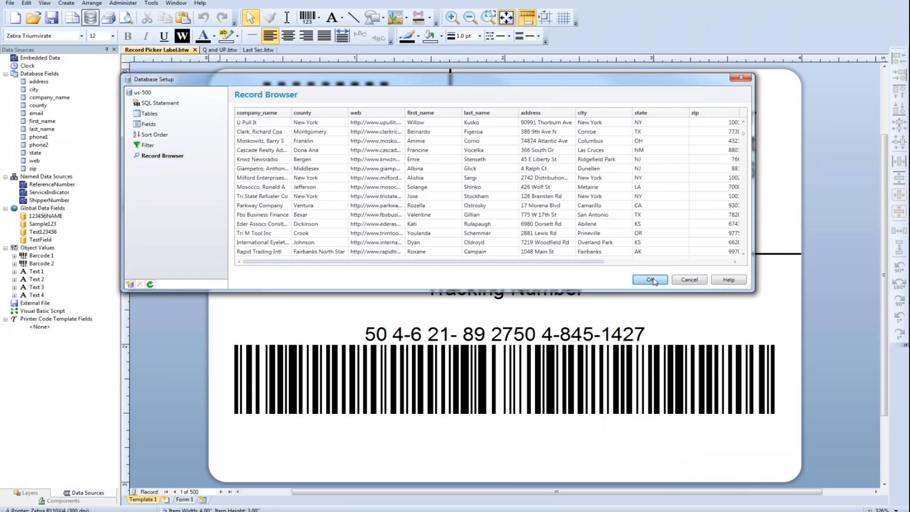
- Check which database field supplies the 2D barcode above the E-Mail Address text
{"action": "left_click", "coordinate": [357, 152]}
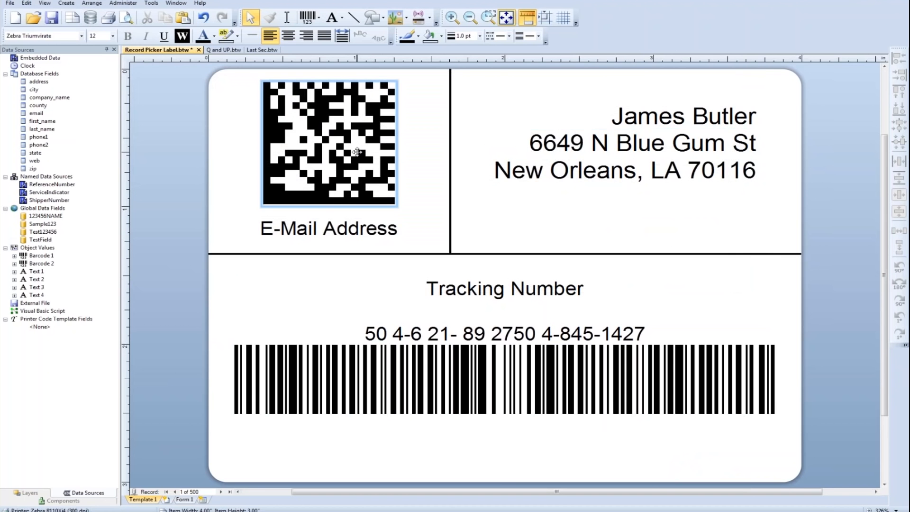
{"action": "double_click", "coordinate": [356, 152]}
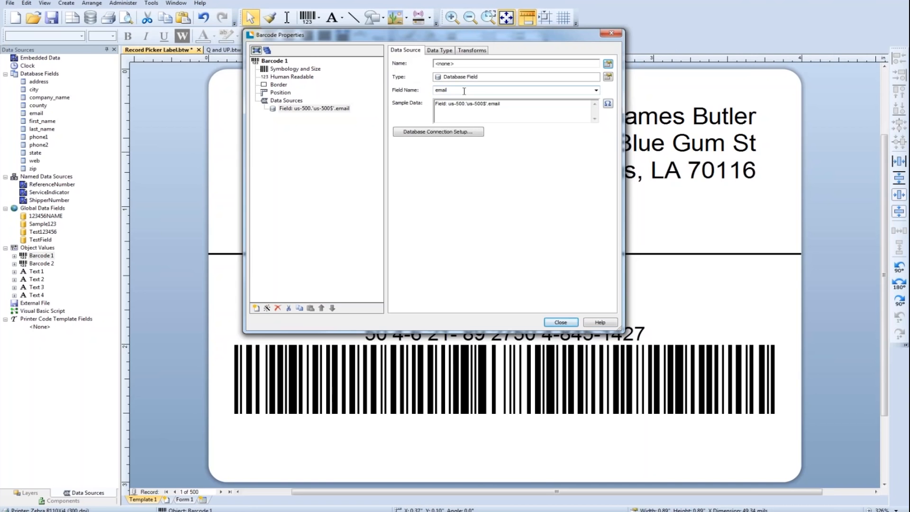
{"action": "left_click", "coordinate": [611, 32]}
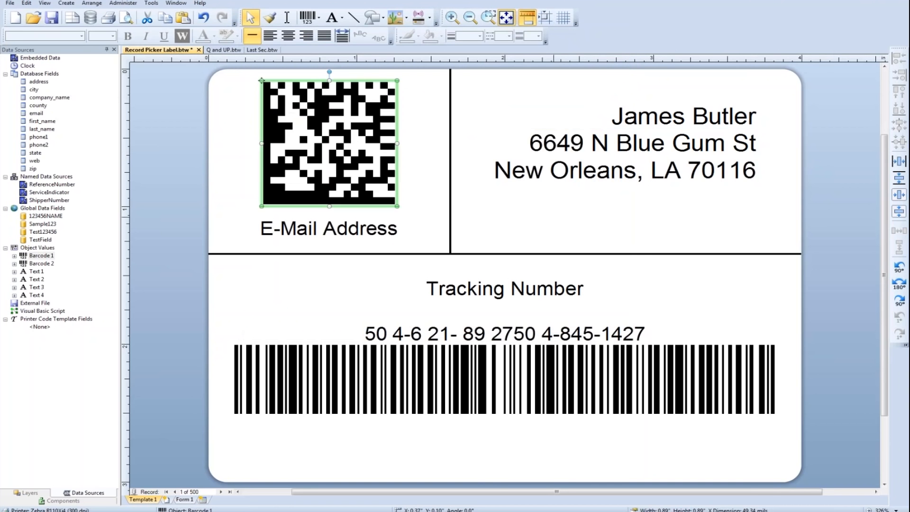
{"action": "left_click", "coordinate": [550, 224]}
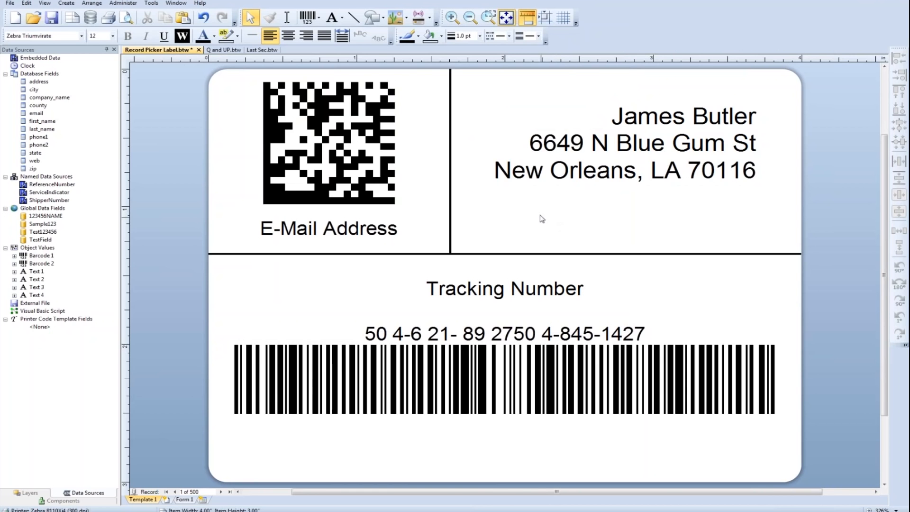
- Review the record selection options for printing the label, then dismiss the print settings
{"action": "left_click", "coordinate": [108, 18]}
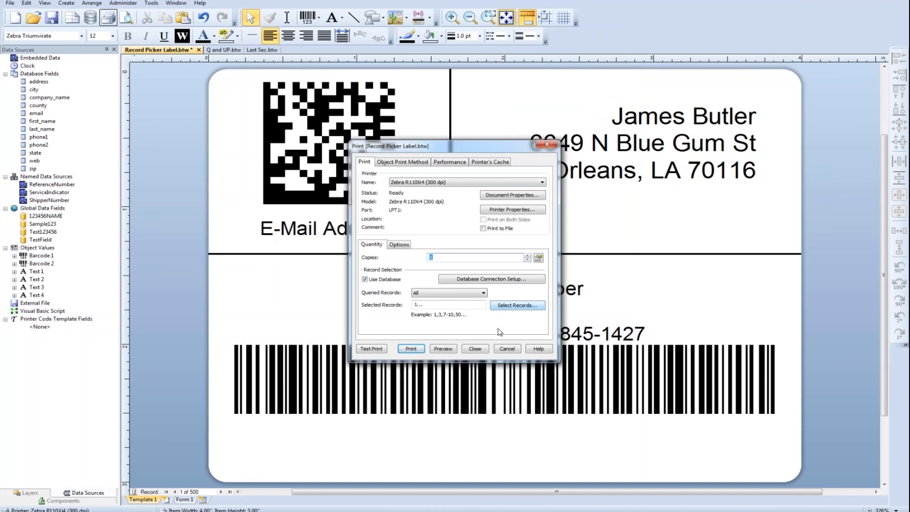
{"action": "left_click", "coordinate": [483, 350]}
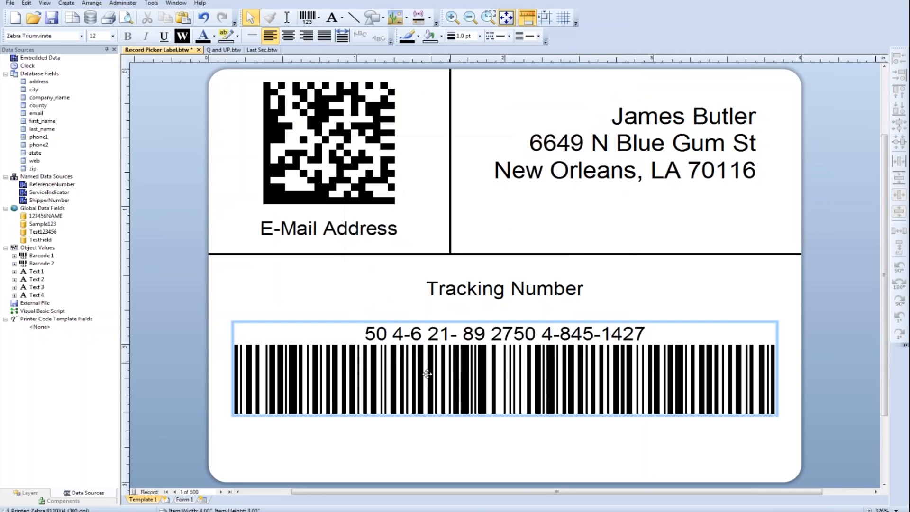
- Display the Form 1 data entry form and select the form below its logo
{"action": "left_click", "coordinate": [192, 500]}
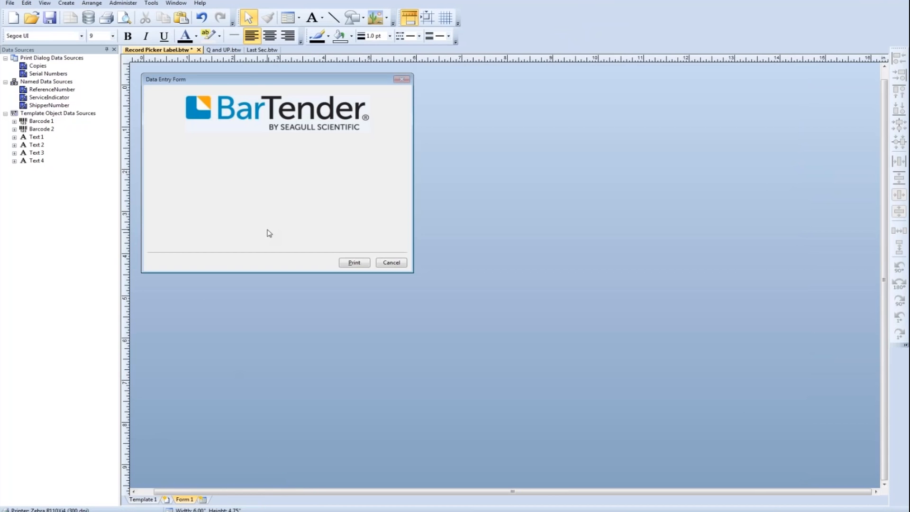
{"action": "left_click", "coordinate": [287, 127]}
{"action": "left_click", "coordinate": [287, 127]}
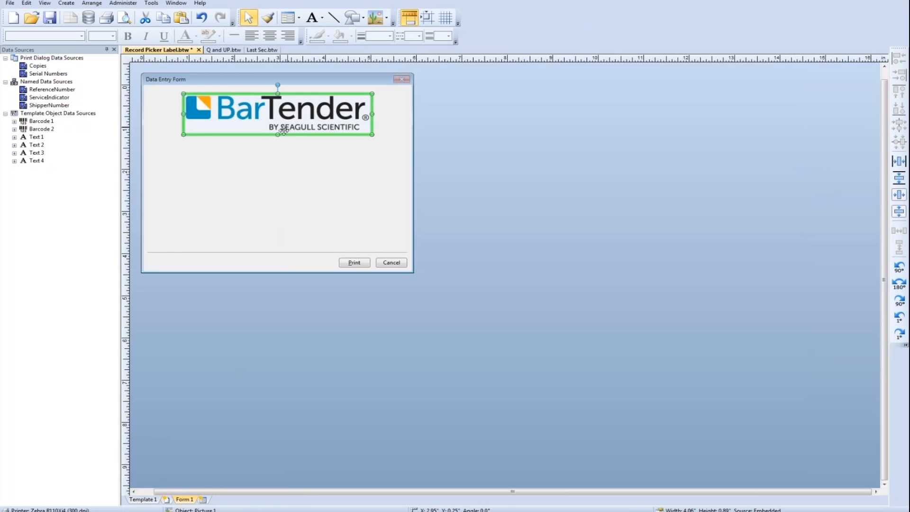
{"action": "left_click", "coordinate": [265, 197]}
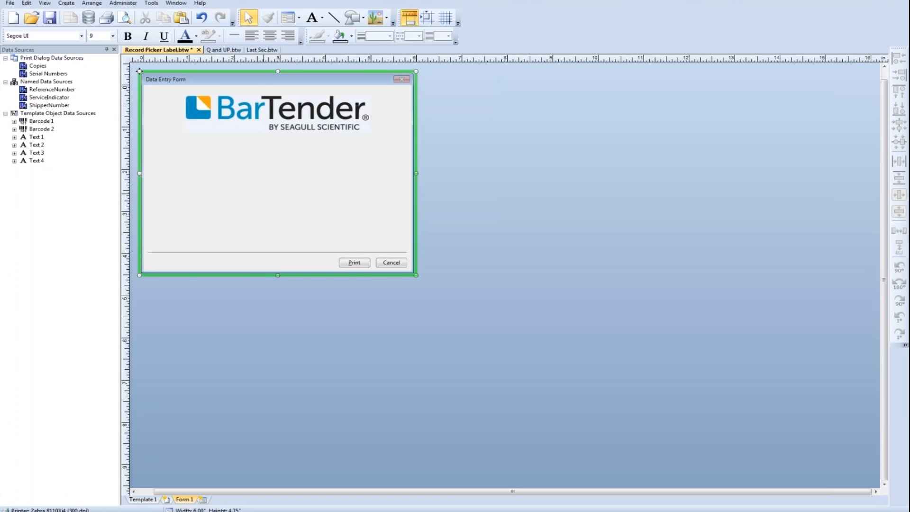
- Add a Record Picker control to the form, position it directly below the logo, and widen it to about 5.42 inches
{"action": "left_click", "coordinate": [295, 20]}
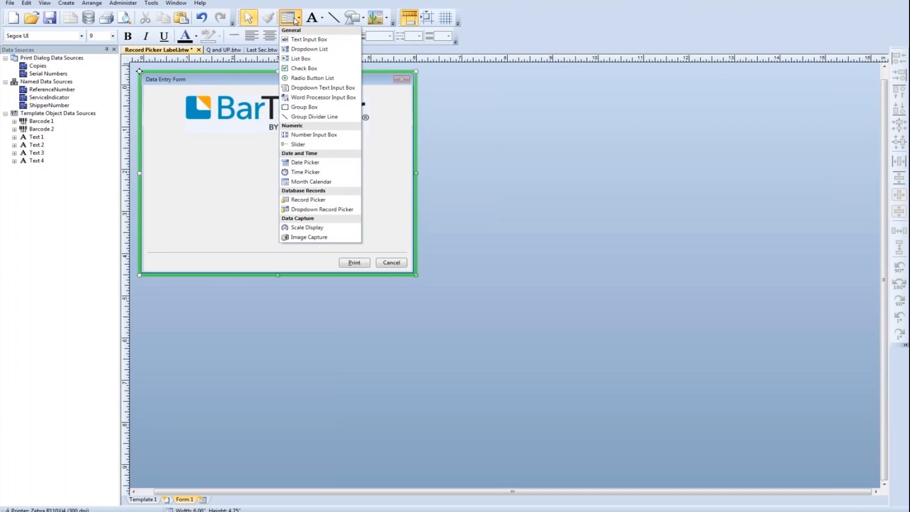
{"action": "left_click", "coordinate": [294, 22]}
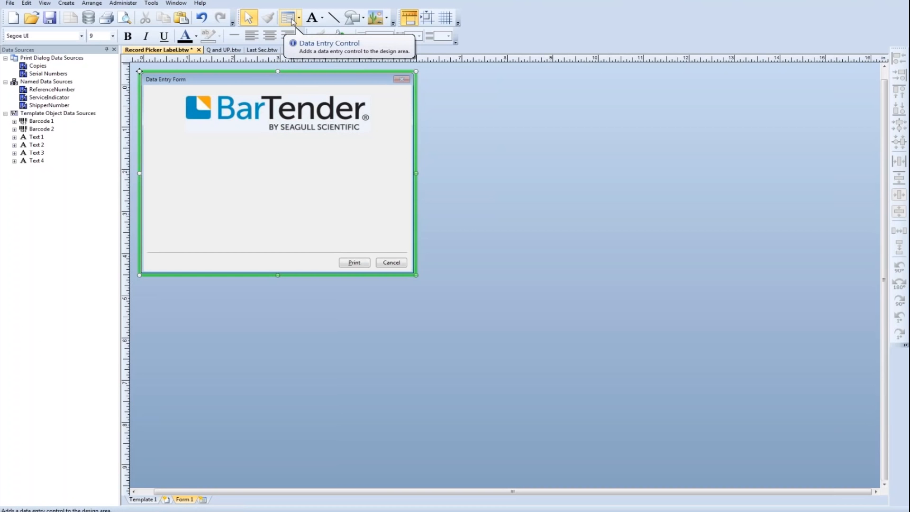
{"action": "left_click", "coordinate": [293, 20]}
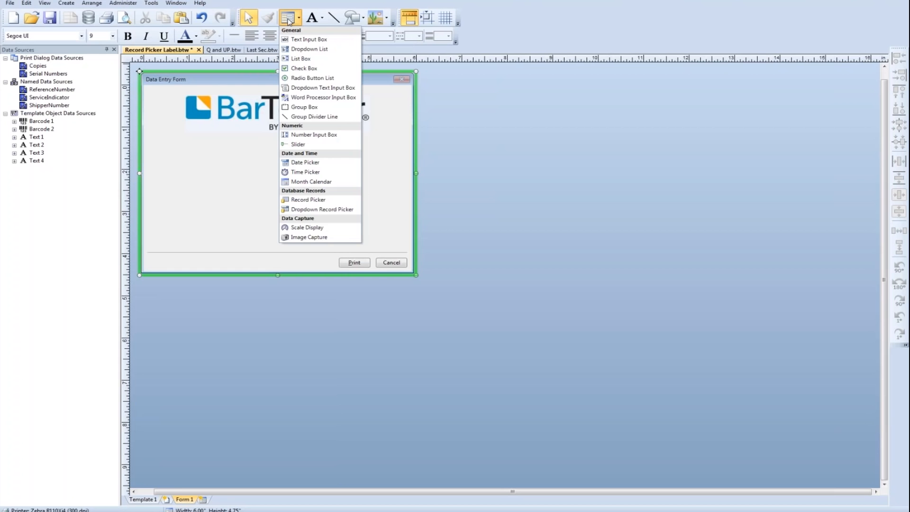
{"action": "left_click", "coordinate": [314, 201]}
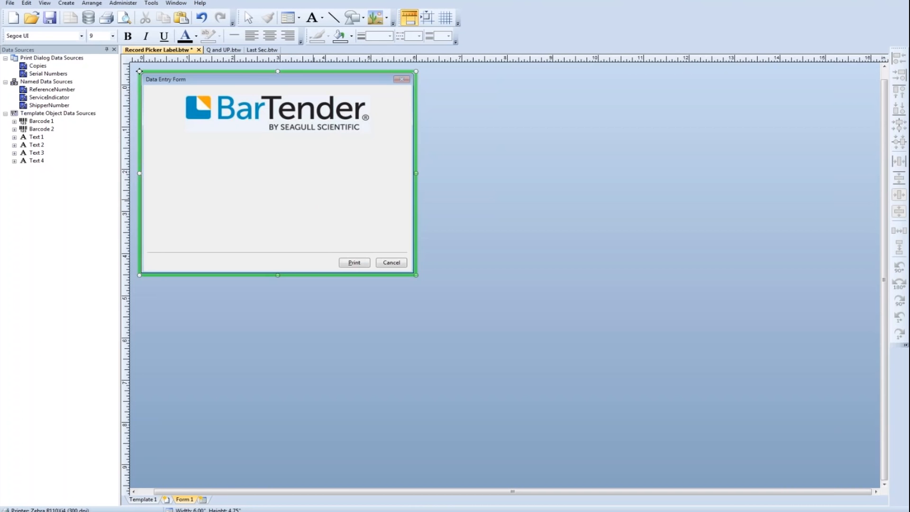
{"action": "left_click", "coordinate": [283, 184]}
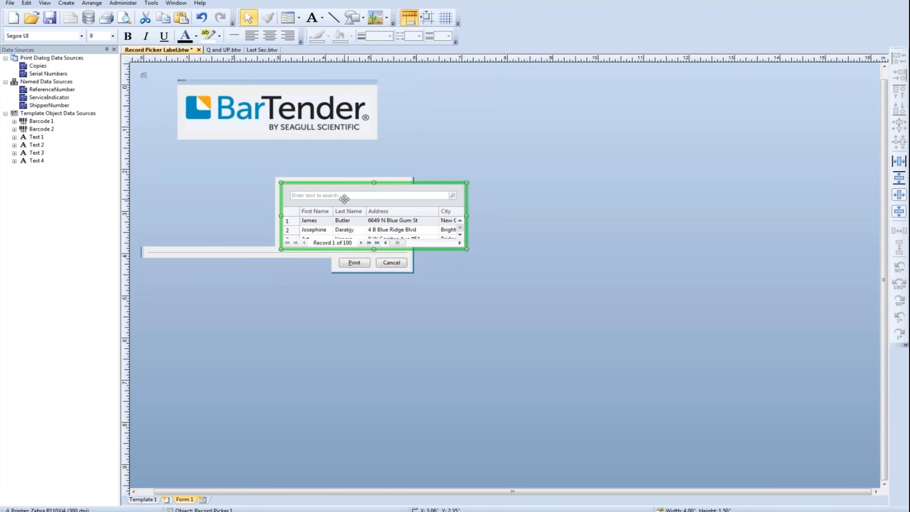
{"action": "left_click_drag", "start_coordinate": [344, 198], "coordinate": [221, 147]}
{"action": "left_click_drag", "start_coordinate": [342, 167], "coordinate": [406, 174]}
- Enlarge the data entry form to about 8.06 by 7.09 inches and the record picker to about 7.78 by 4.57 inches
{"action": "left_click", "coordinate": [139, 71]}
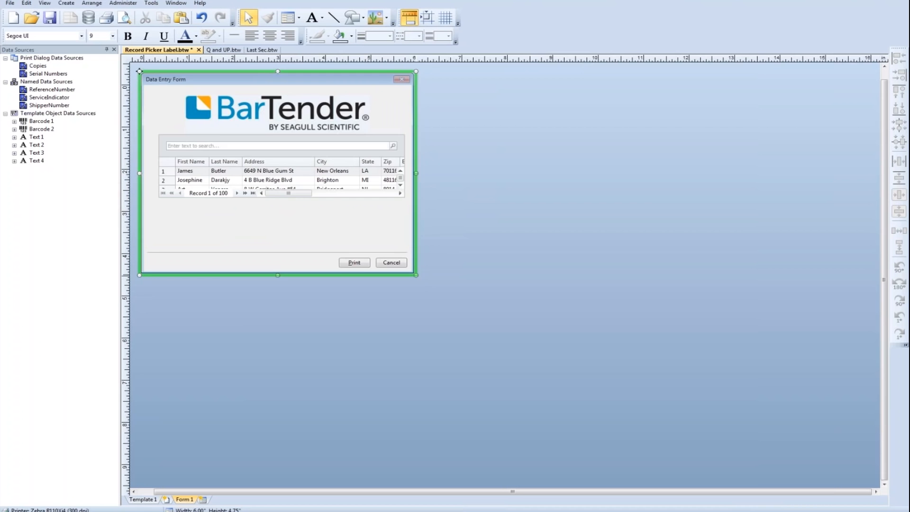
{"action": "left_click_drag", "start_coordinate": [416, 275], "coordinate": [512, 375]}
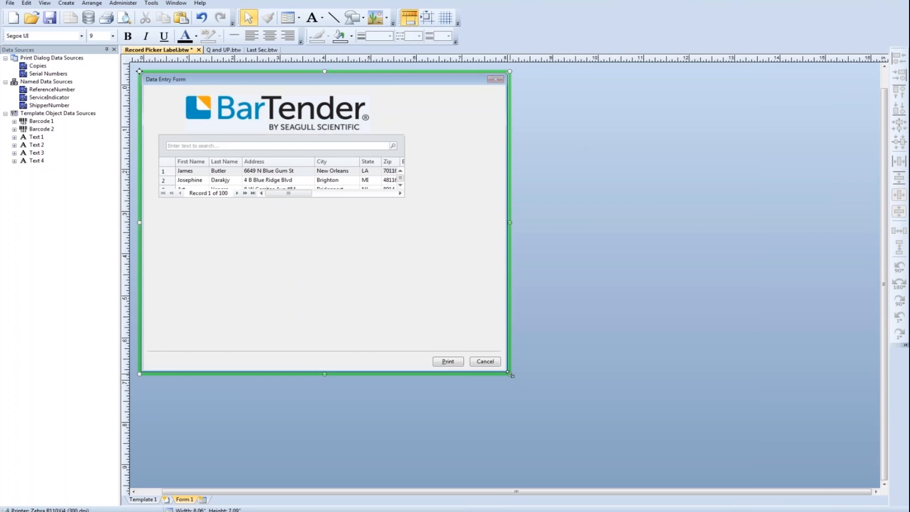
{"action": "left_click", "coordinate": [384, 181]}
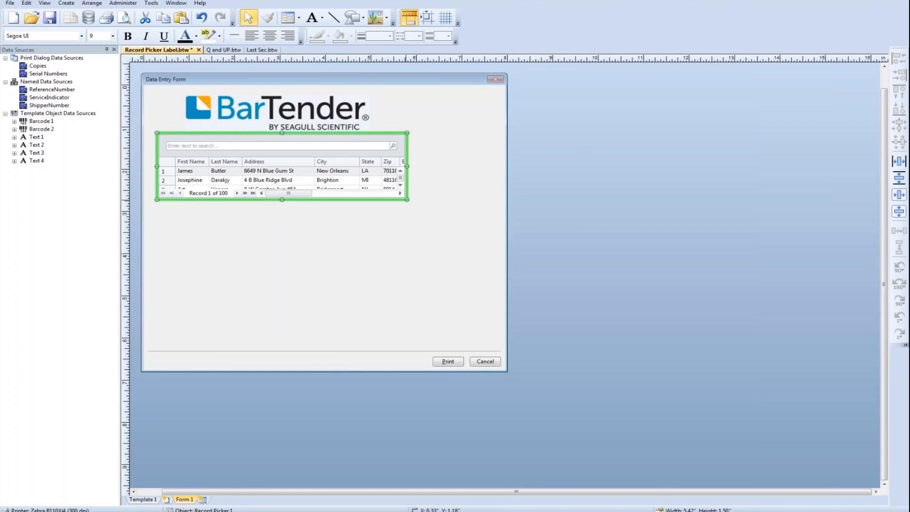
{"action": "left_click_drag", "start_coordinate": [407, 200], "coordinate": [493, 328]}
{"action": "left_click", "coordinate": [582, 303]}
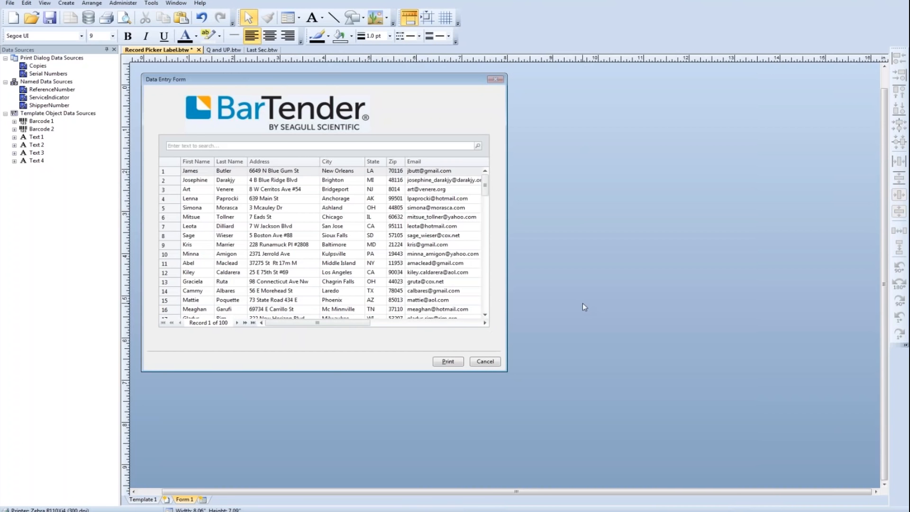
- Center the BarTender logo horizontally on the data entry form
{"action": "left_click", "coordinate": [353, 130]}
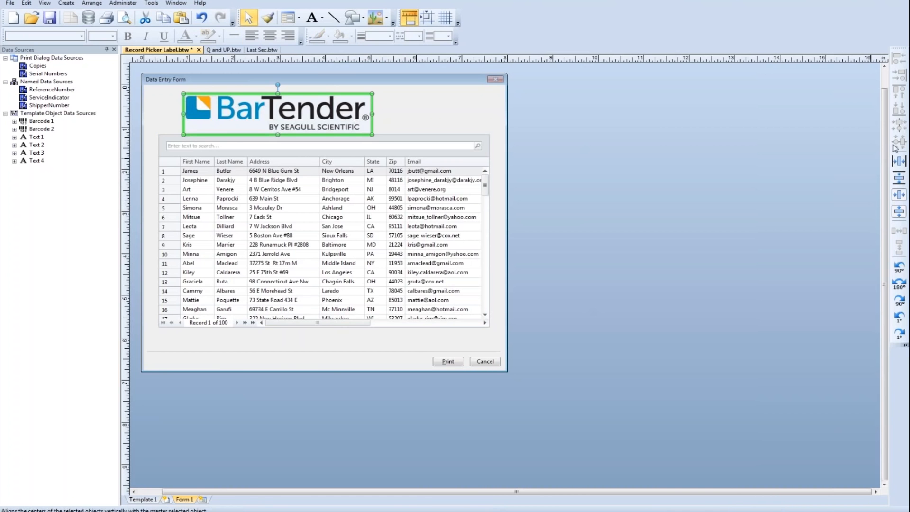
{"action": "left_click", "coordinate": [899, 161]}
{"action": "left_click", "coordinate": [622, 240]}
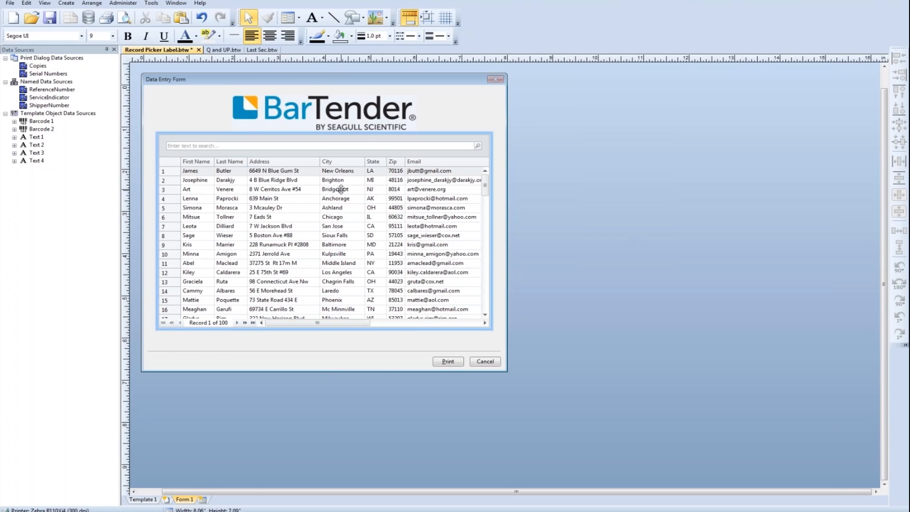
{"action": "left_click", "coordinate": [140, 71]}
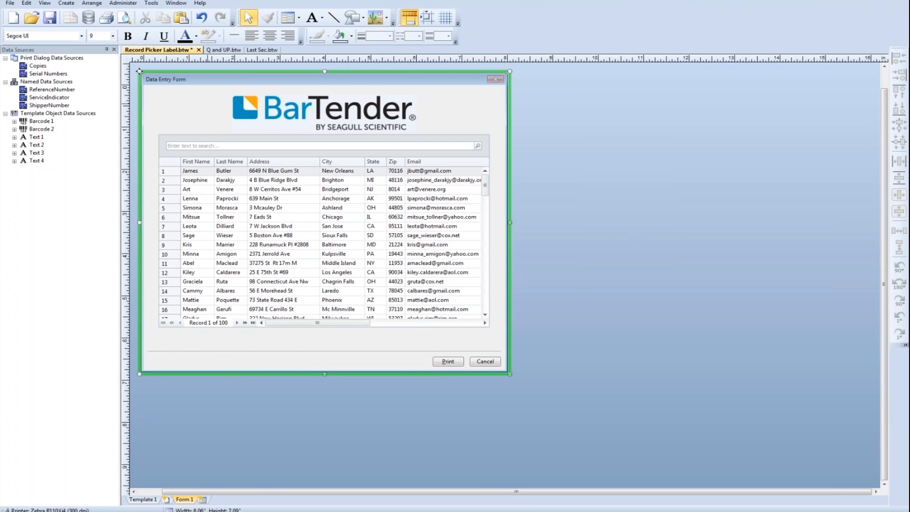
- Start a print preview of the label and search the record picker for "Boston"
{"action": "left_click", "coordinate": [125, 18]}
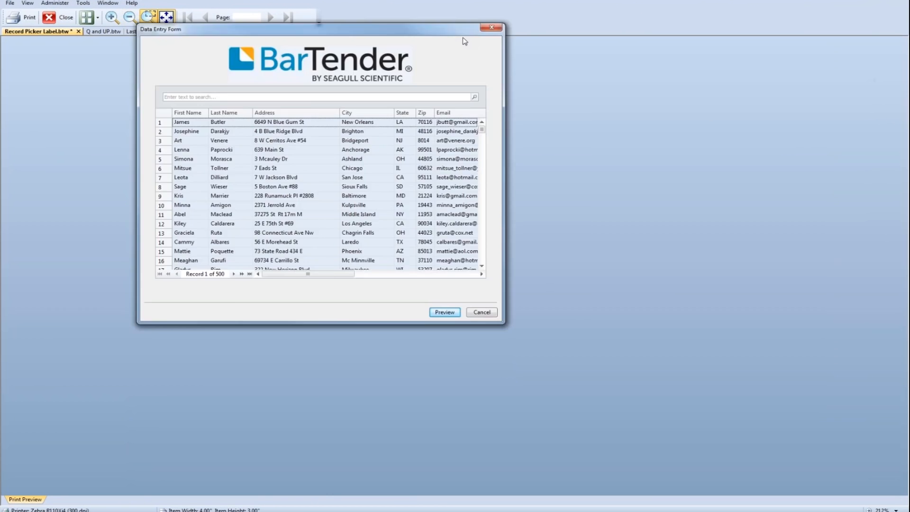
{"action": "left_click", "coordinate": [428, 160]}
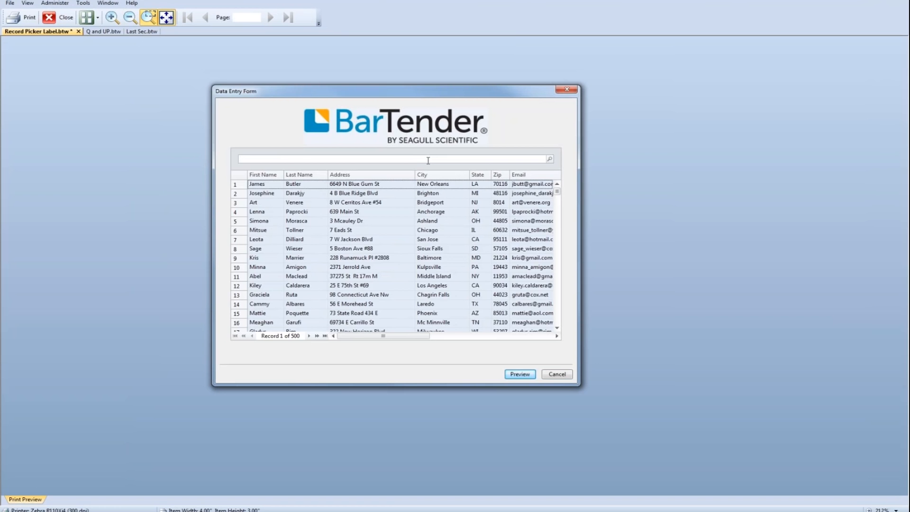
{"action": "type", "text": "Boston"}
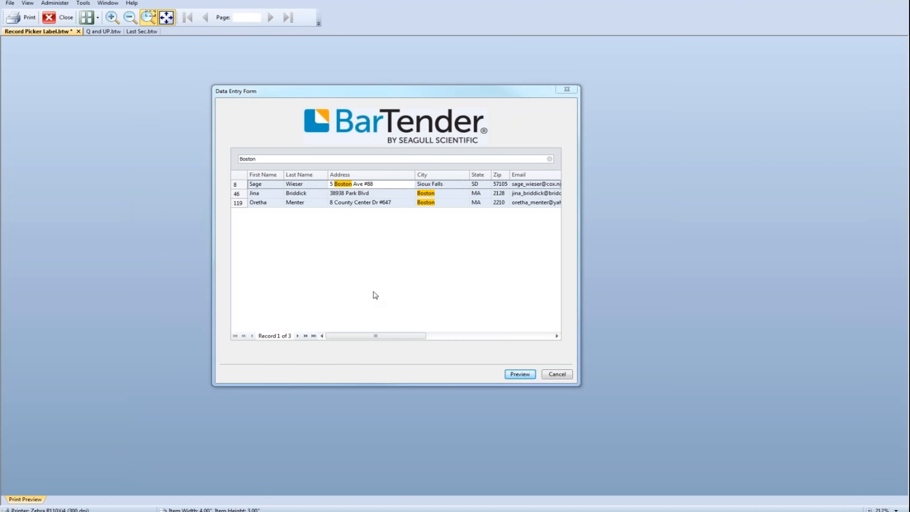
- Select only records 8 and 119 in the filtered list and preview their labels
{"action": "left_click", "coordinate": [293, 192]}
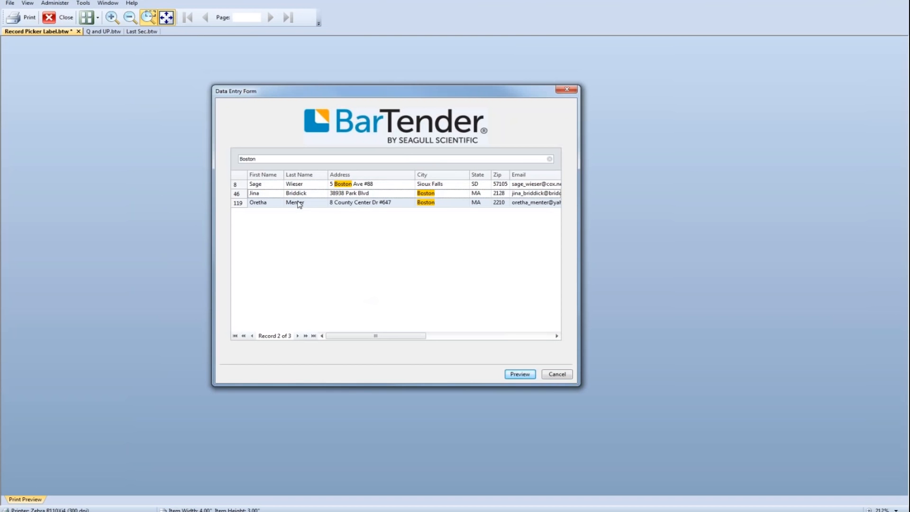
{"action": "left_click", "coordinate": [300, 203]}
{"action": "left_click", "coordinate": [303, 185], "text": "shift"}
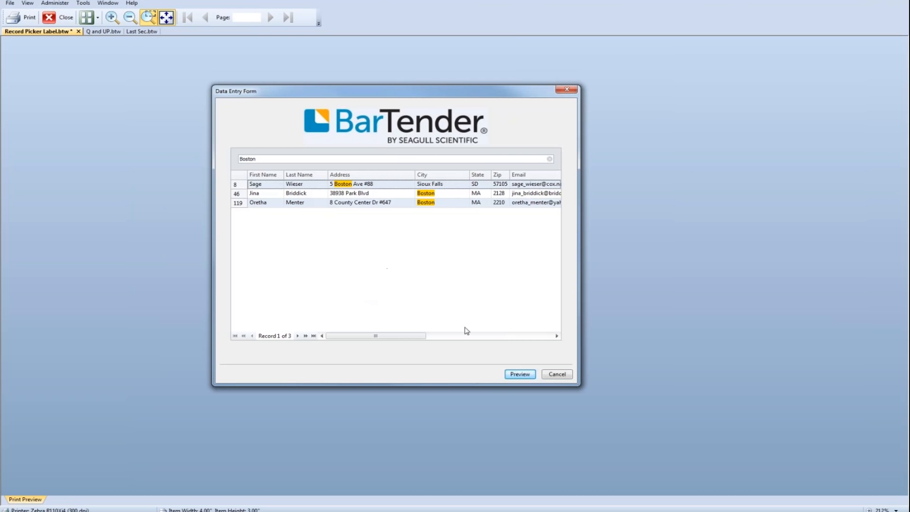
{"action": "left_click", "coordinate": [532, 377]}
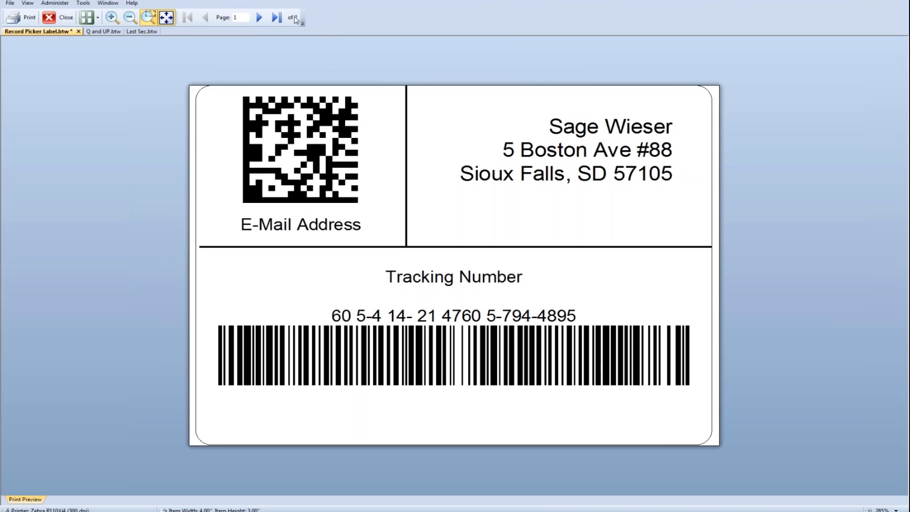
- Page through the previewed labels and close the print preview
{"action": "left_click", "coordinate": [259, 18]}
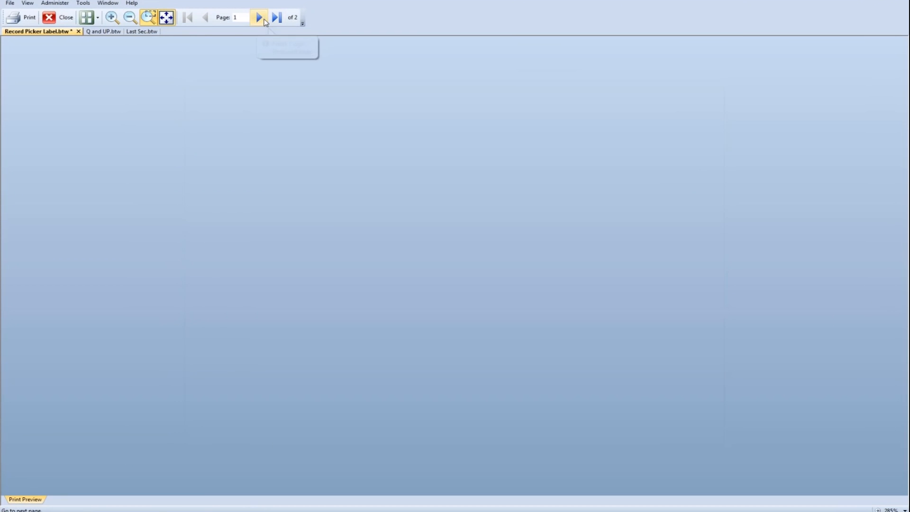
{"action": "left_click", "coordinate": [207, 18]}
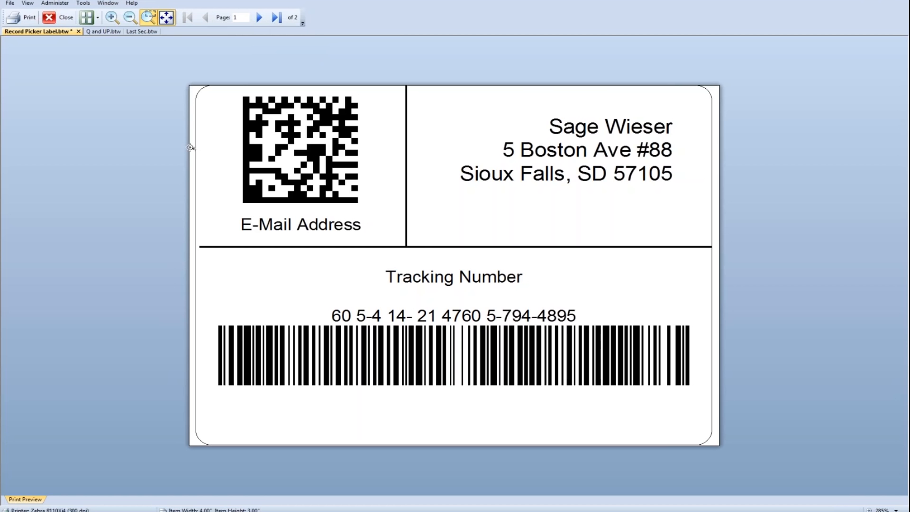
{"action": "left_click", "coordinate": [57, 17]}
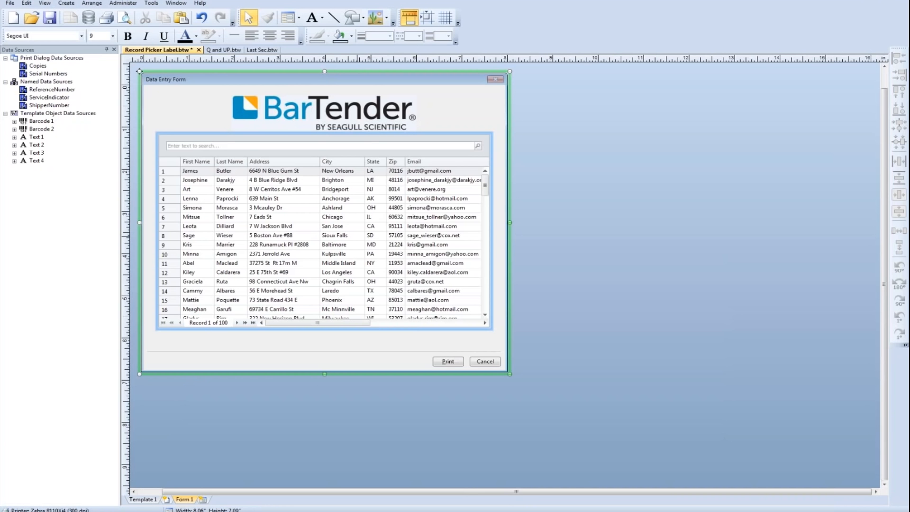
- Set the record picker's search control to Hide by Default and its filter row to Show by Default
{"action": "double_click", "coordinate": [325, 231]}
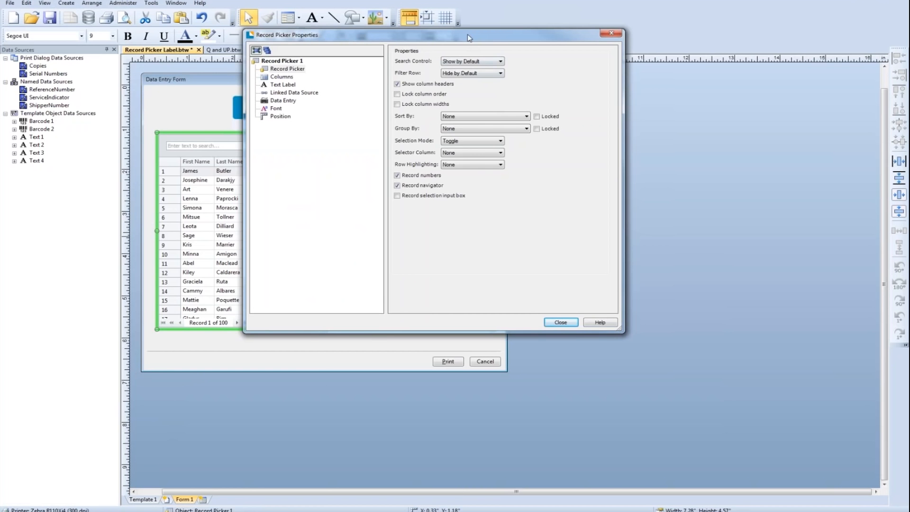
{"action": "left_click_drag", "start_coordinate": [492, 39], "coordinate": [705, 76]}
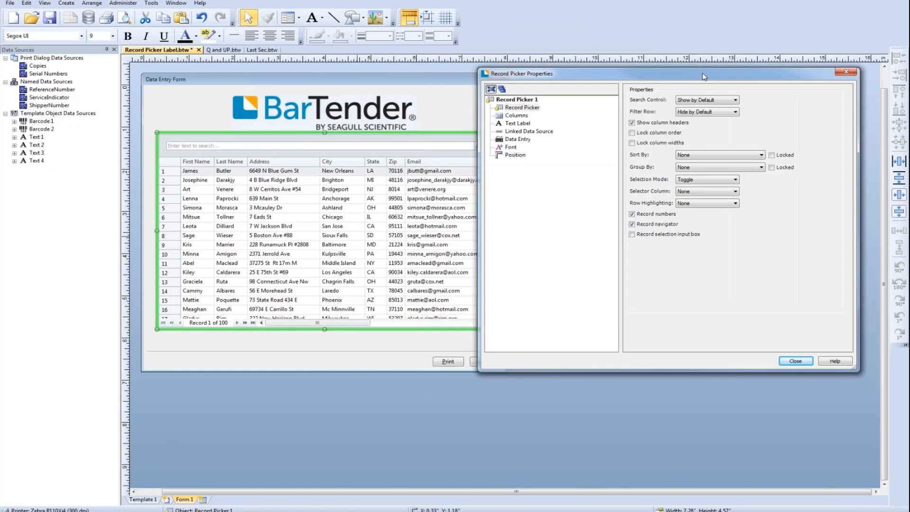
{"action": "left_click", "coordinate": [522, 109]}
{"action": "left_click_drag", "start_coordinate": [681, 78], "coordinate": [693, 86]}
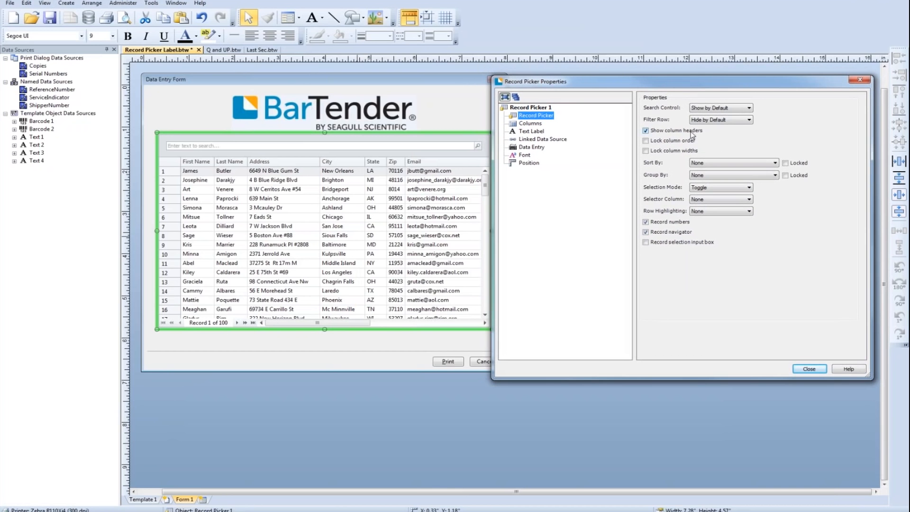
{"action": "left_click", "coordinate": [717, 109]}
{"action": "left_click", "coordinate": [721, 127]}
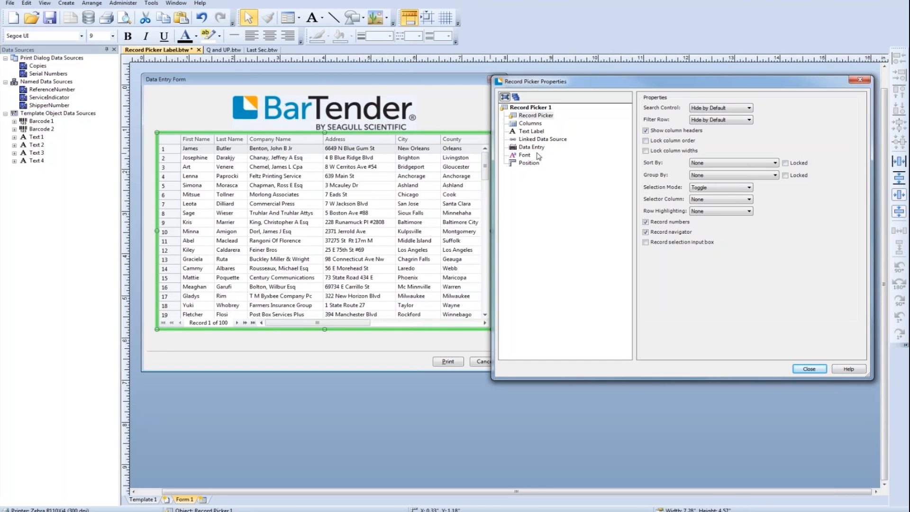
{"action": "left_click", "coordinate": [718, 121]}
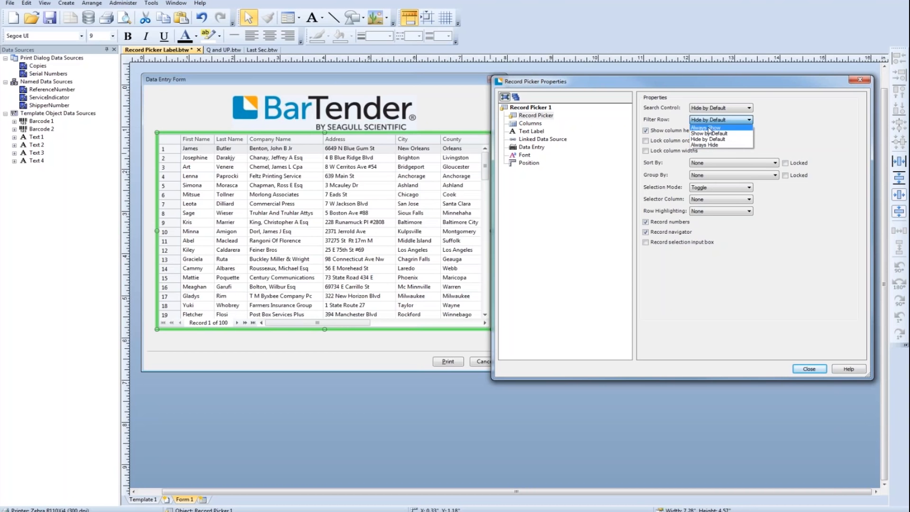
{"action": "left_click", "coordinate": [709, 133]}
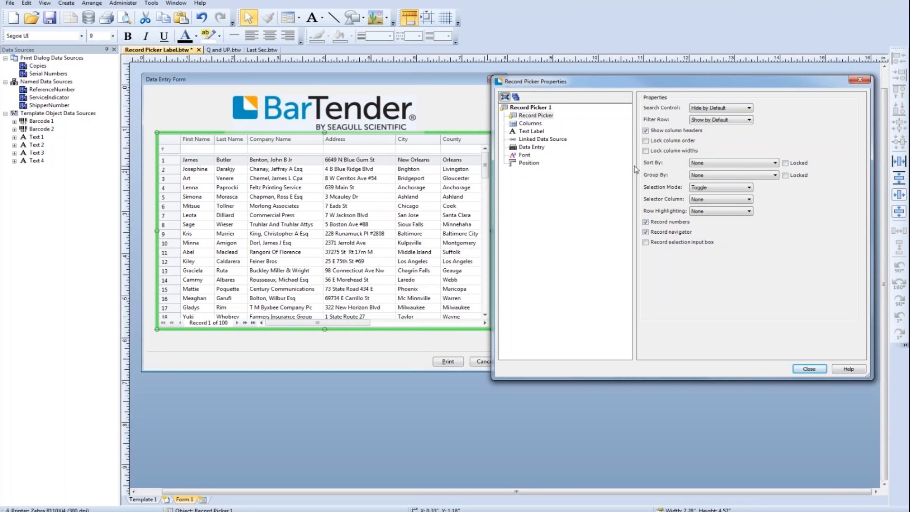
- Try sorting the record picker by First Name and reset its sorting to None
{"action": "left_click", "coordinate": [700, 164]}
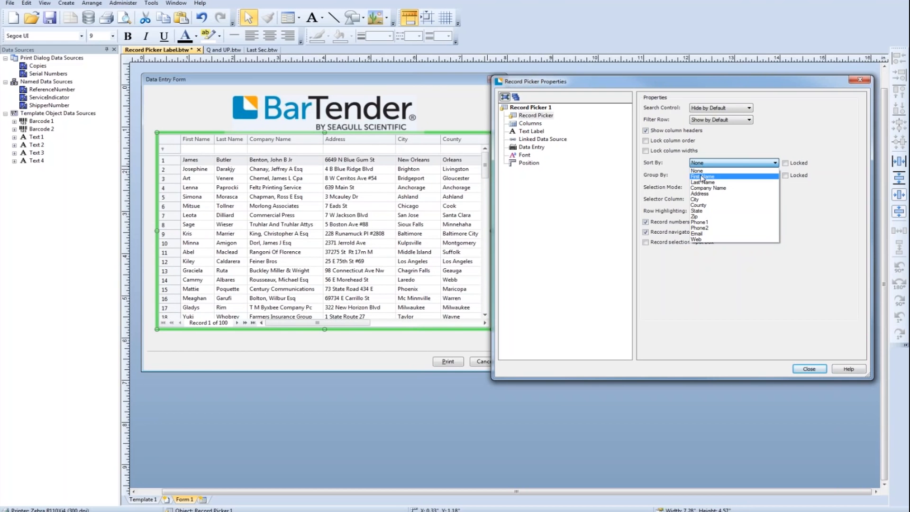
{"action": "left_click", "coordinate": [702, 177]}
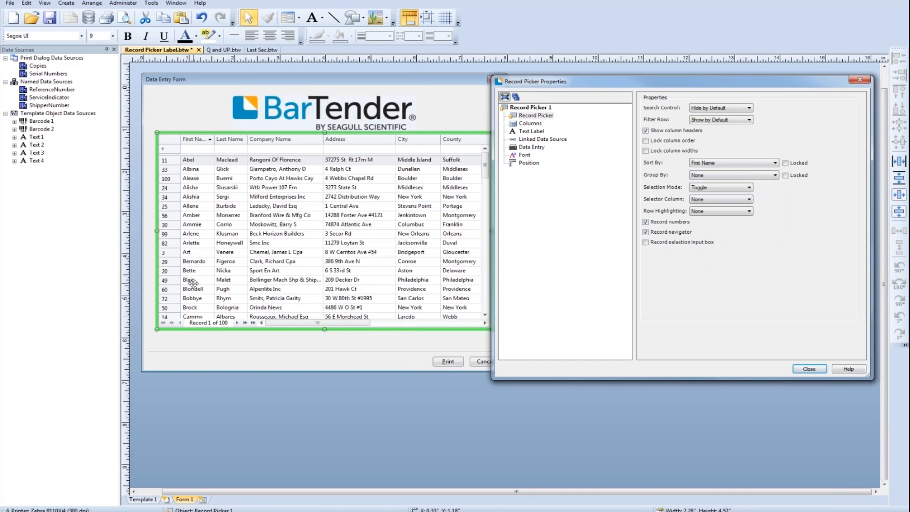
{"action": "left_click", "coordinate": [701, 163]}
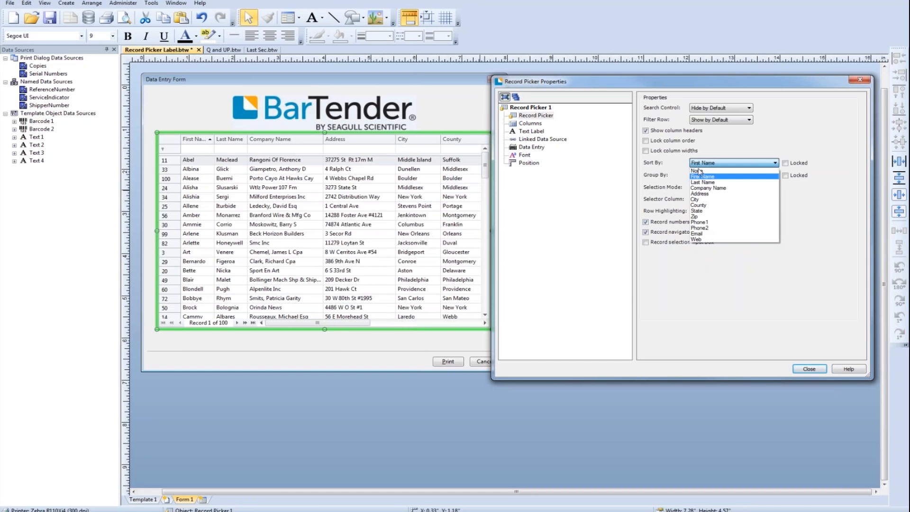
{"action": "left_click", "coordinate": [697, 171]}
- Turn off automatic column creation for the record picker and delete its Phone2 and Phone1 columns
{"action": "left_click", "coordinate": [529, 124]}
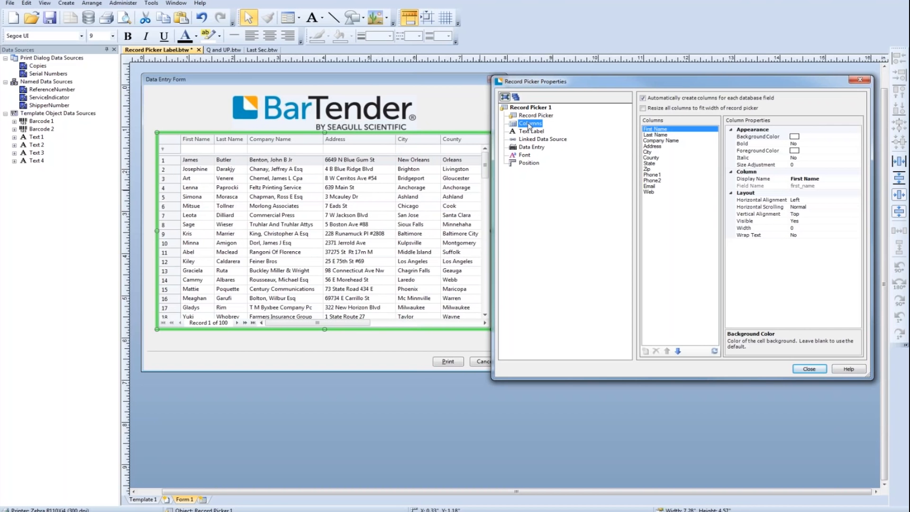
{"action": "left_click", "coordinate": [643, 98]}
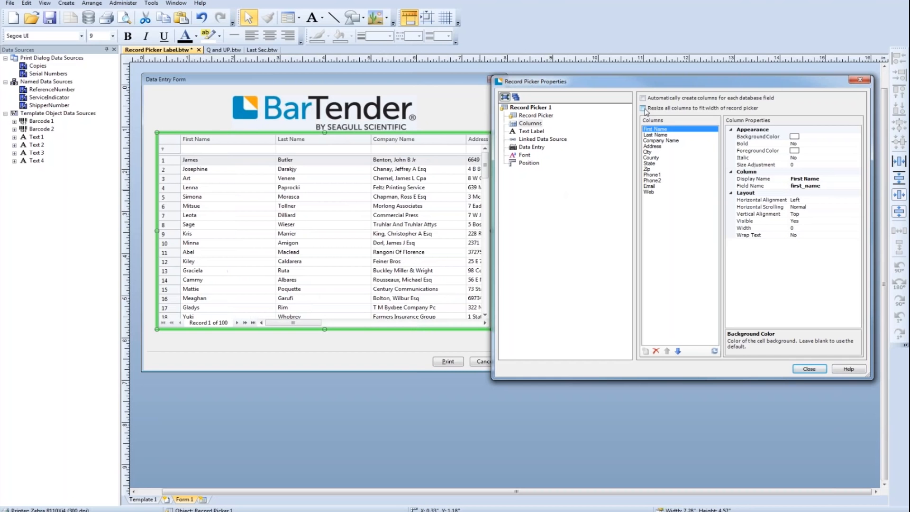
{"action": "left_click", "coordinate": [656, 181]}
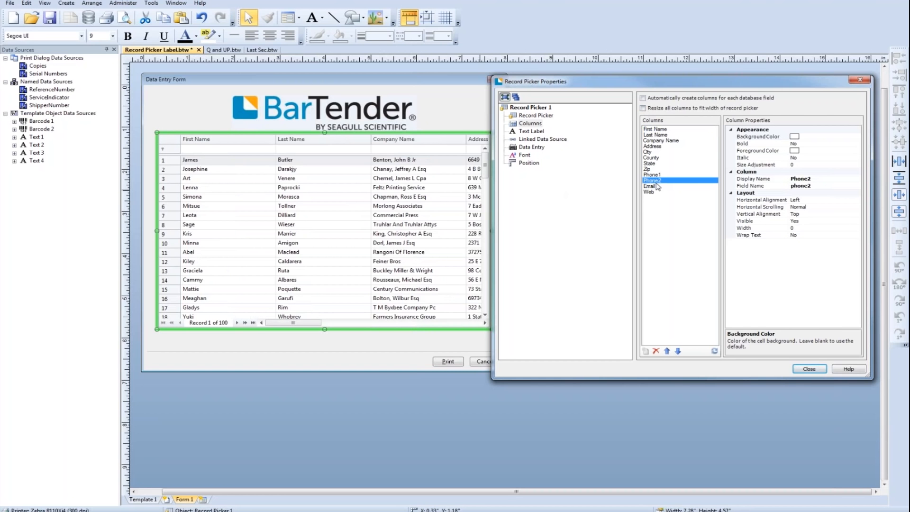
{"action": "left_click", "coordinate": [656, 352]}
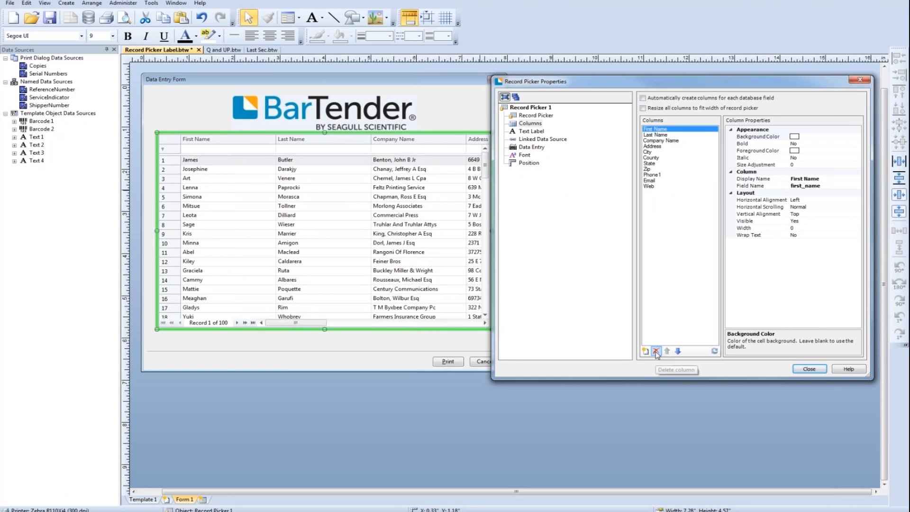
{"action": "left_click", "coordinate": [651, 176]}
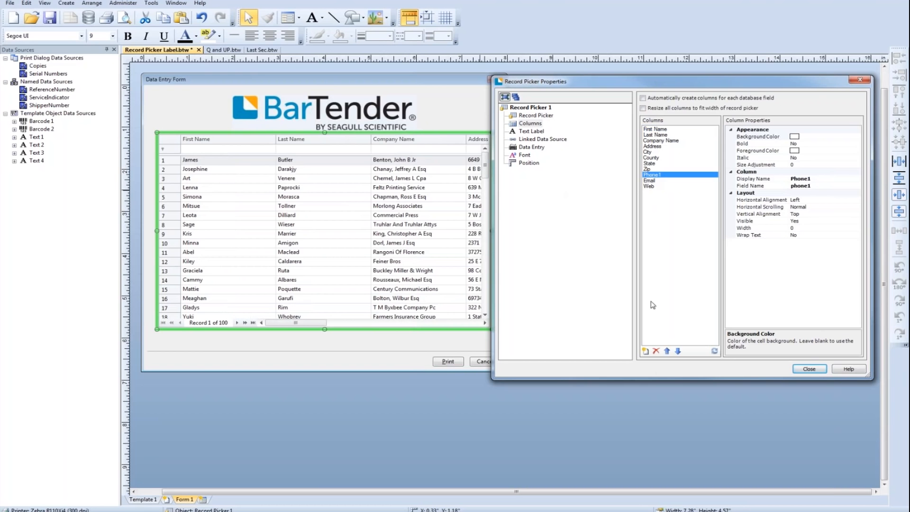
{"action": "left_click", "coordinate": [656, 352]}
- Delete the Web, Email, Zip and Address columns from the record picker
{"action": "left_click", "coordinate": [653, 181]}
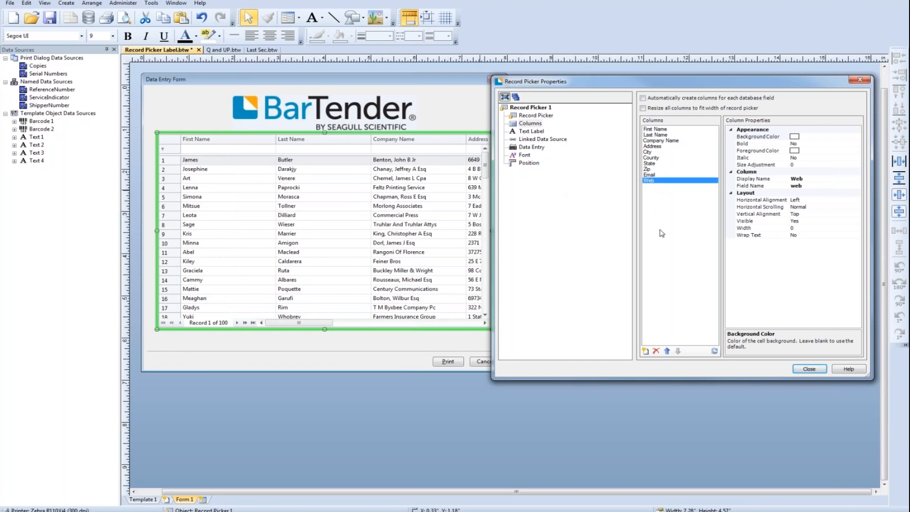
{"action": "left_click", "coordinate": [656, 351]}
{"action": "left_click", "coordinate": [649, 175]}
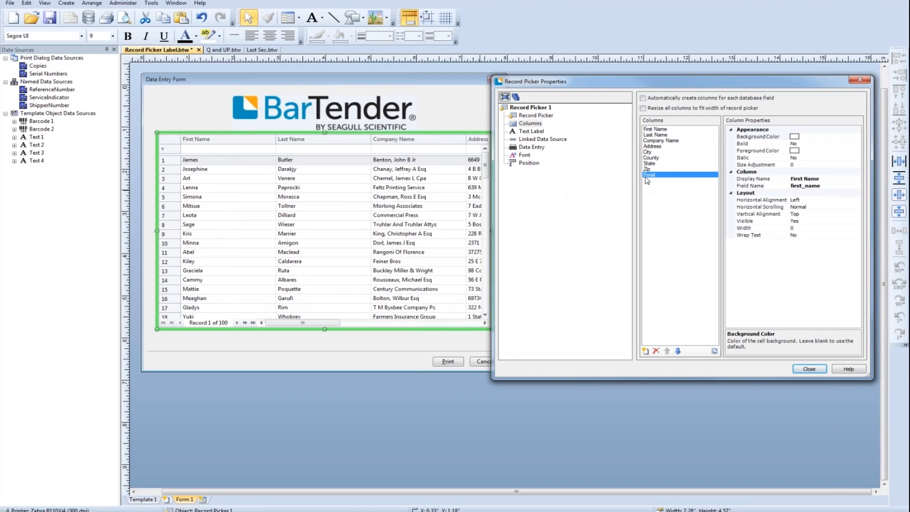
{"action": "left_click", "coordinate": [656, 352]}
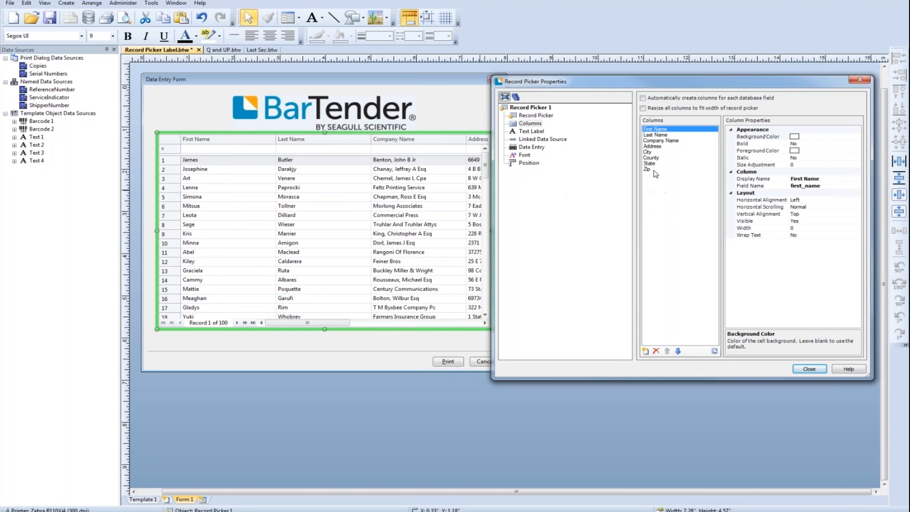
{"action": "left_click", "coordinate": [654, 169]}
{"action": "left_click", "coordinate": [656, 351]}
{"action": "left_click", "coordinate": [652, 146]}
{"action": "left_click", "coordinate": [656, 351]}
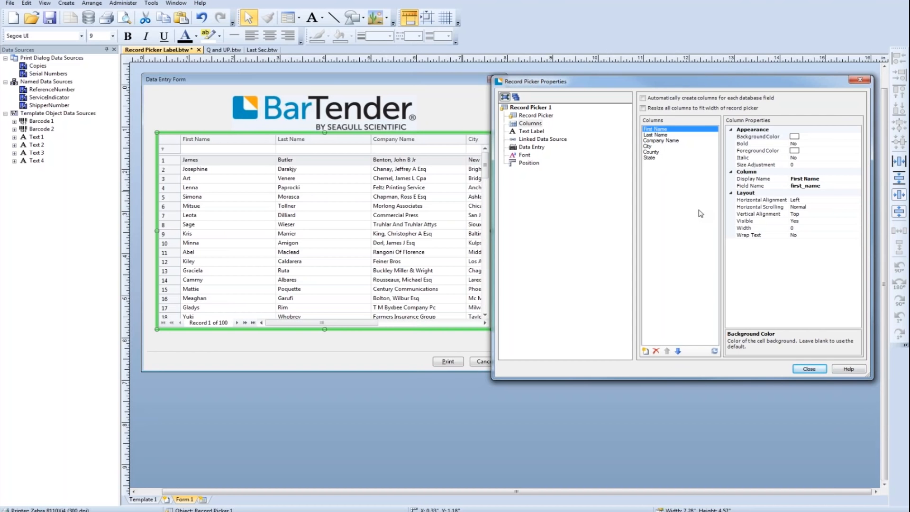
- Give the First Name column a light green background colour (192, 255, 192)
{"action": "left_click", "coordinate": [802, 138]}
{"action": "left_click", "coordinate": [857, 137]}
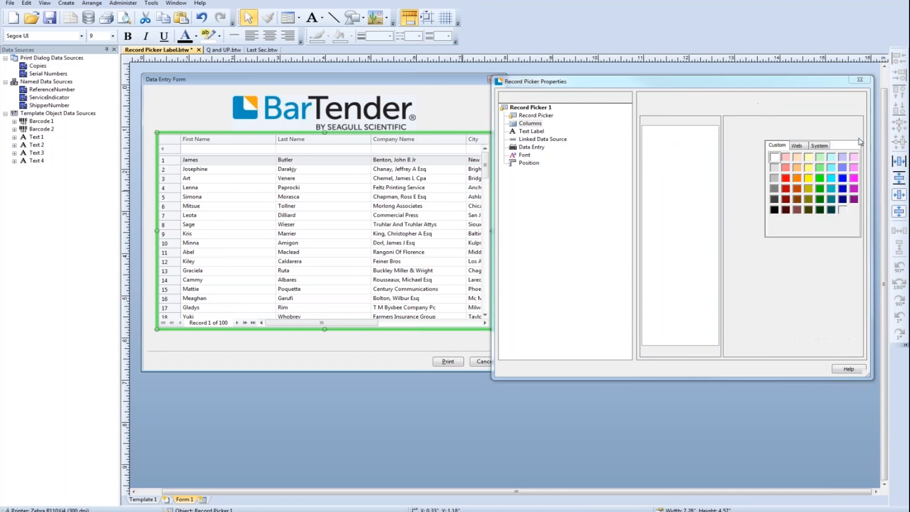
{"action": "left_click", "coordinate": [820, 169]}
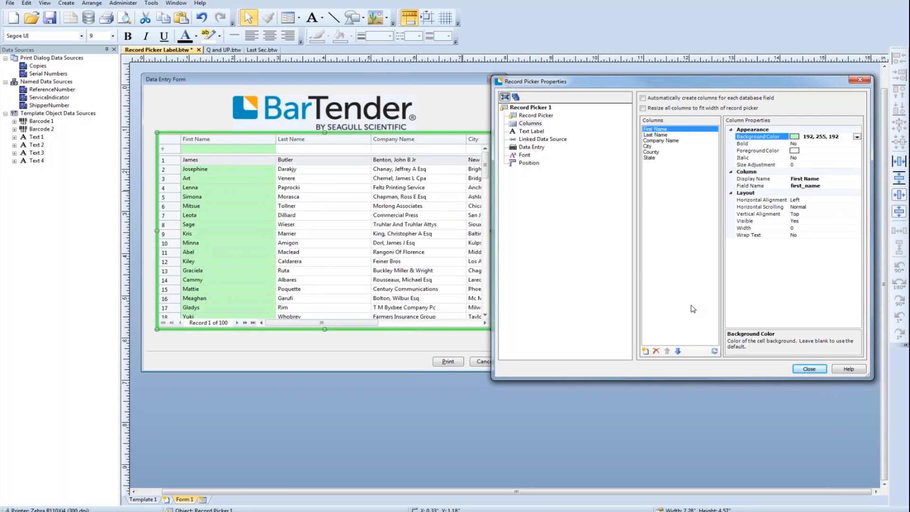
- Set the record picker's font to Segoe UI Semilight Italic at 16 points and close its properties
{"action": "left_click", "coordinate": [521, 156]}
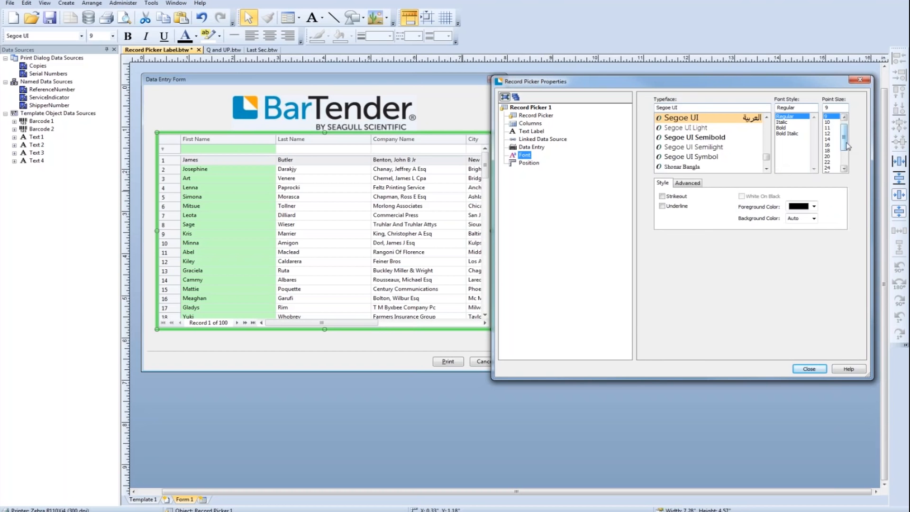
{"action": "scroll", "coordinate": [845, 142], "scroll_direction": "down", "scroll_amount": 3}
{"action": "left_click", "coordinate": [827, 116]}
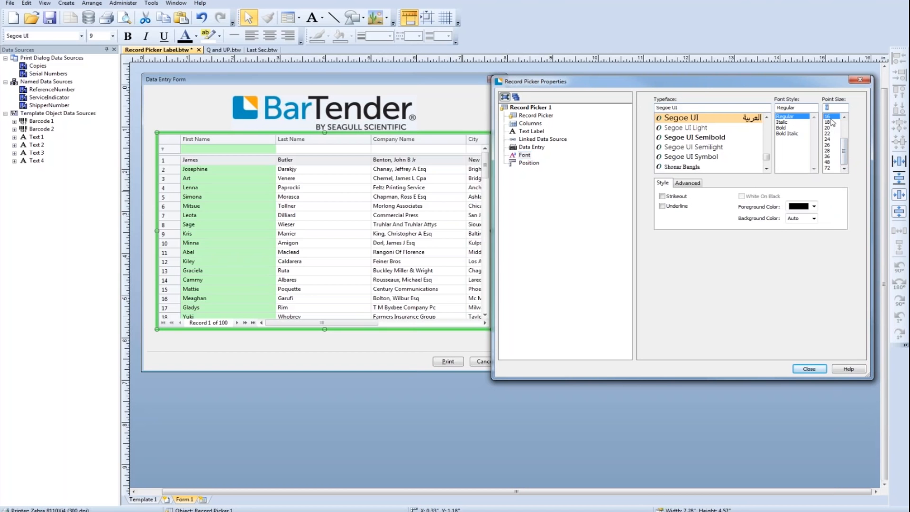
{"action": "scroll", "coordinate": [834, 143], "scroll_direction": "up", "scroll_amount": 3}
{"action": "left_click", "coordinate": [696, 148]}
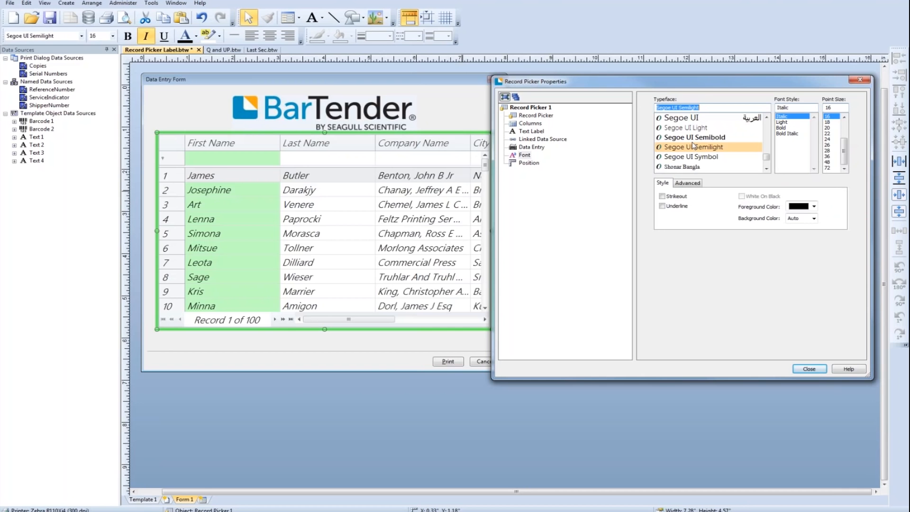
{"action": "left_click", "coordinate": [808, 370]}
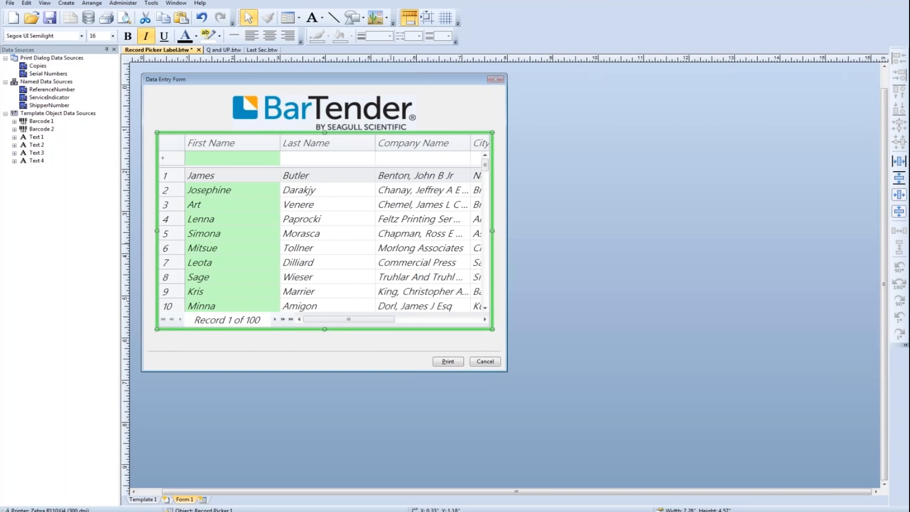
- Replace the record picker with a dropdown record picker below the logo, centered horizontally on the form
{"action": "key", "text": "Delete"}
{"action": "left_click", "coordinate": [138, 71]}
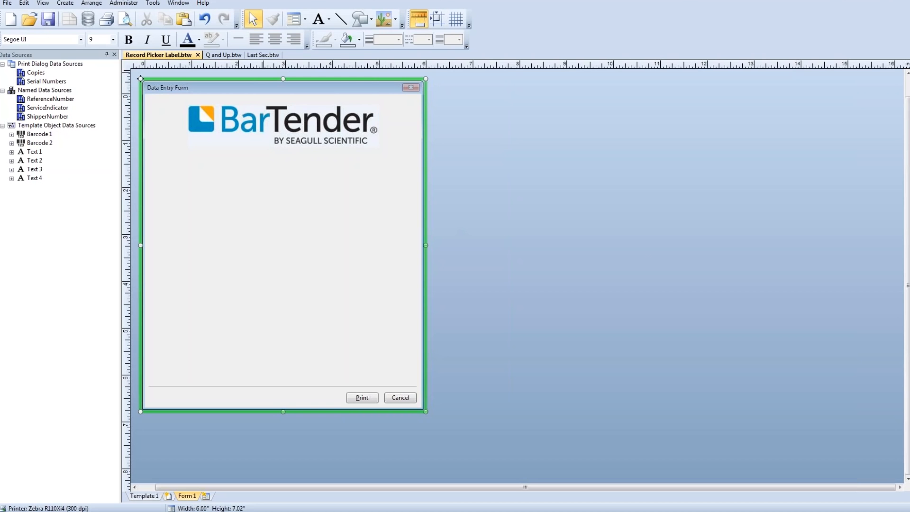
{"action": "left_click", "coordinate": [296, 21]}
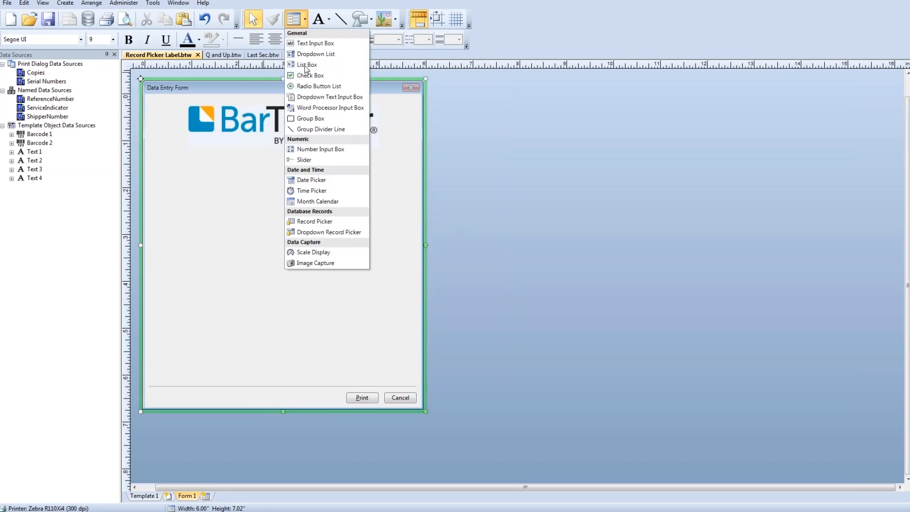
{"action": "left_click", "coordinate": [343, 232]}
{"action": "left_click", "coordinate": [217, 207]}
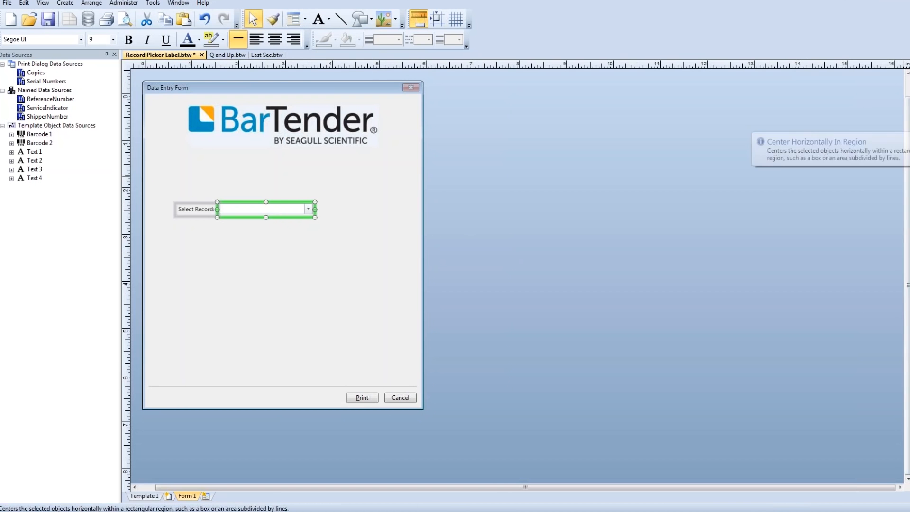
{"action": "left_click", "coordinate": [909, 124]}
{"action": "left_click", "coordinate": [373, 306]}
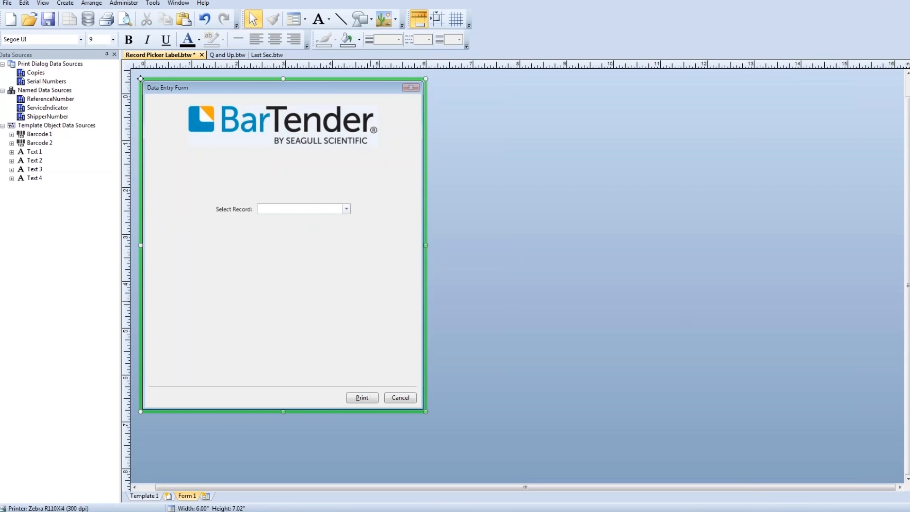
- Start a print preview, expand the form's dropdown record list to examine it, and cancel the preview
{"action": "left_click", "coordinate": [125, 21]}
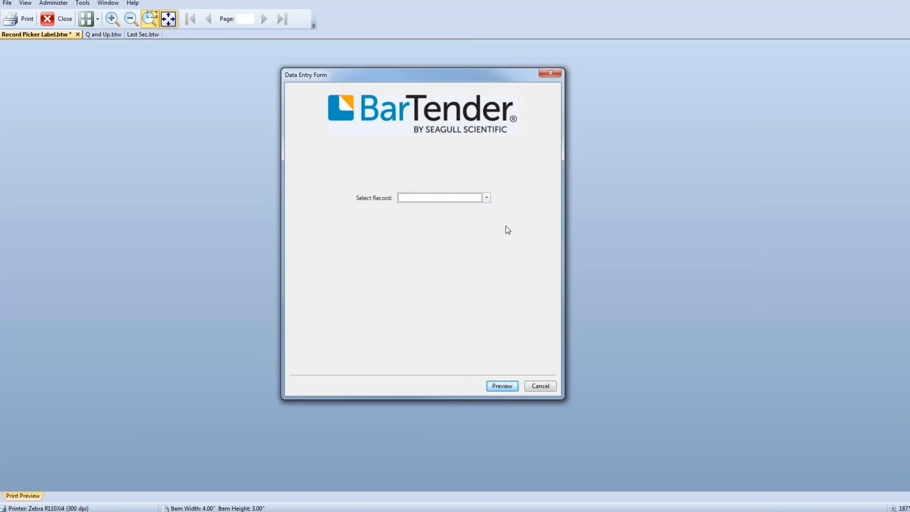
{"action": "left_click", "coordinate": [486, 198]}
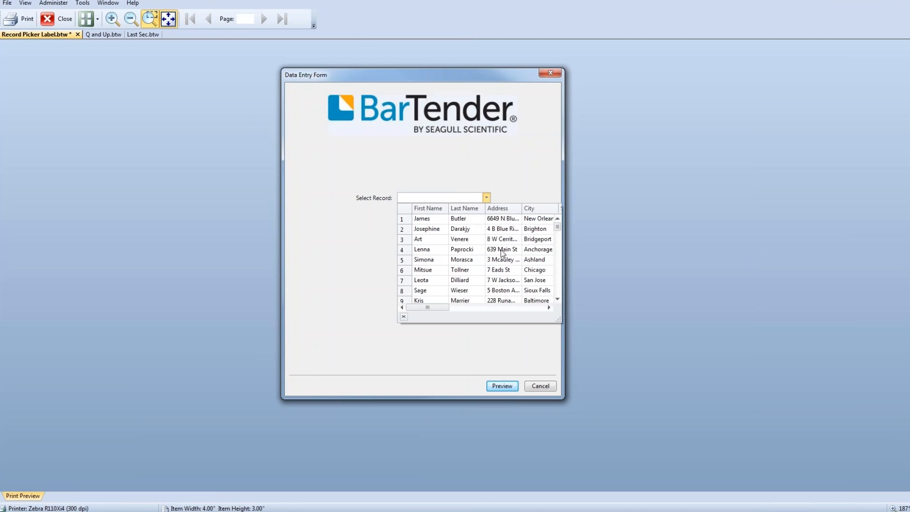
{"action": "left_click", "coordinate": [540, 387]}
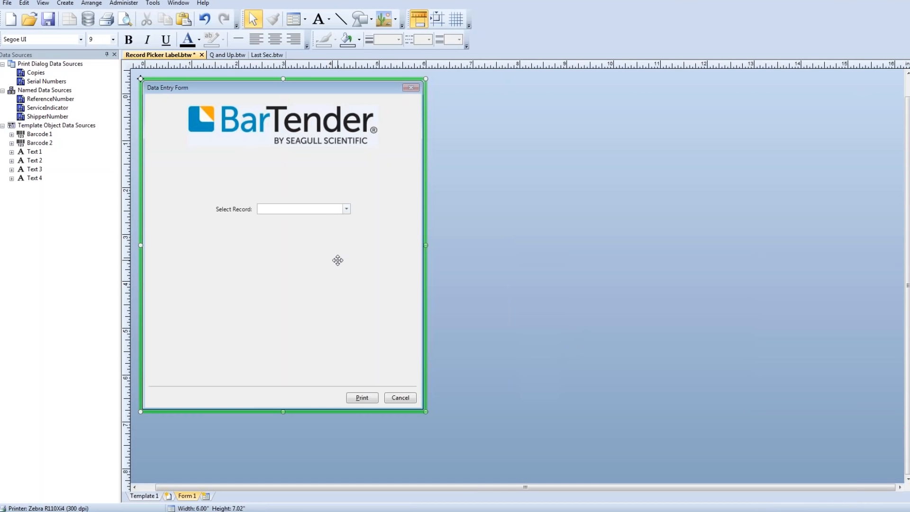
- Turn off automatic column creation for the dropdown record picker and delete every column except Email
{"action": "double_click", "coordinate": [322, 210]}
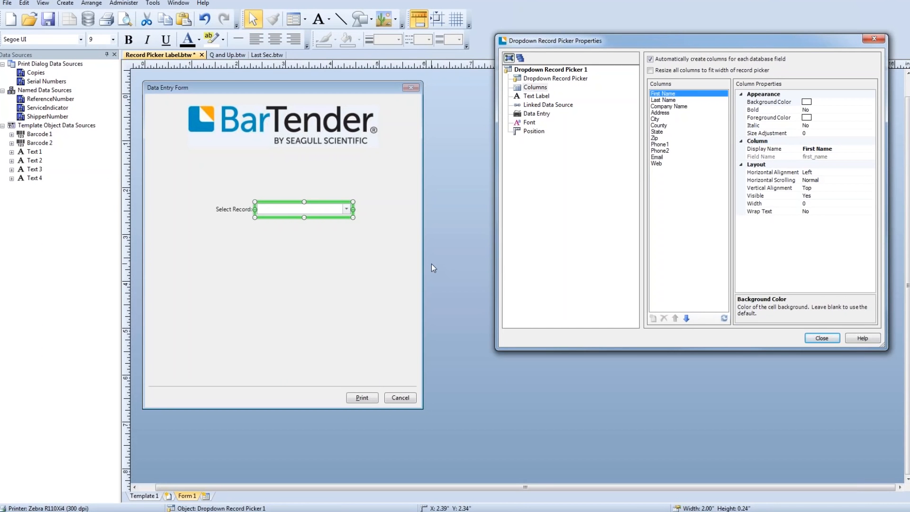
{"action": "left_click", "coordinate": [542, 90]}
{"action": "left_click", "coordinate": [650, 59]}
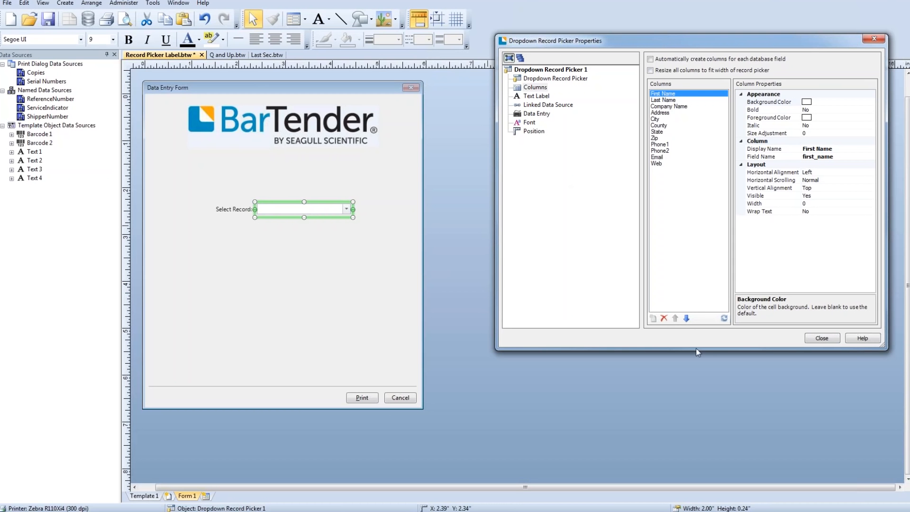
{"action": "left_click", "coordinate": [664, 318]}
{"action": "left_click", "coordinate": [664, 318]}
{"action": "left_click", "coordinate": [663, 318]}
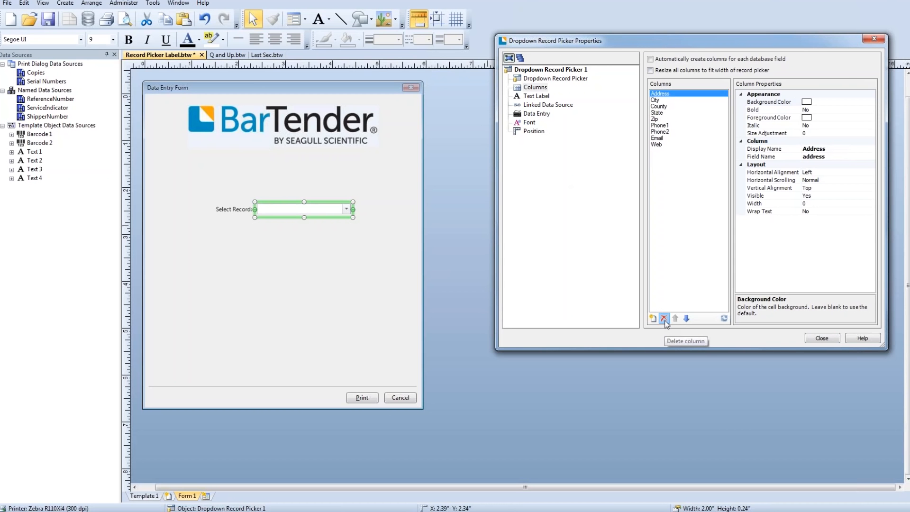
{"action": "left_click", "coordinate": [664, 319]}
{"action": "left_click", "coordinate": [664, 319]}
{"action": "left_click", "coordinate": [663, 318]}
{"action": "left_click", "coordinate": [664, 319]}
{"action": "left_click", "coordinate": [664, 318]}
{"action": "left_click", "coordinate": [663, 319]}
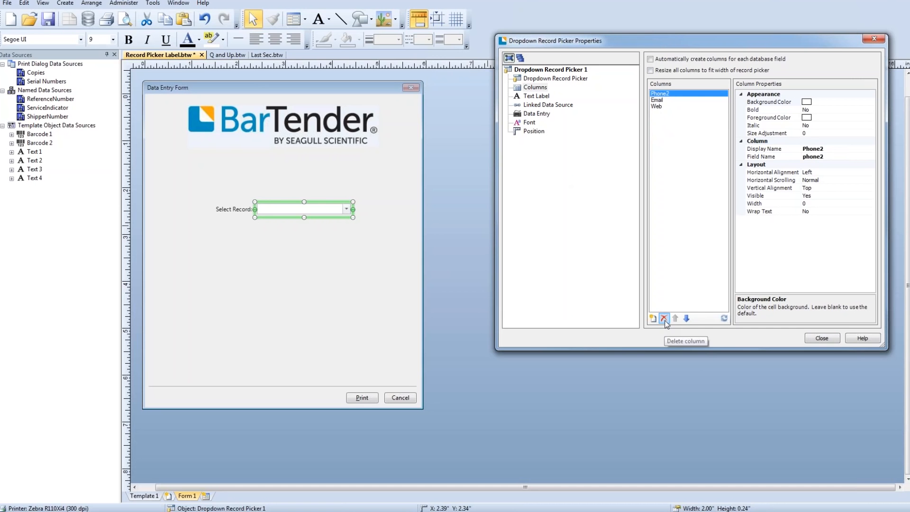
{"action": "left_click", "coordinate": [664, 319]}
{"action": "left_click", "coordinate": [656, 99]}
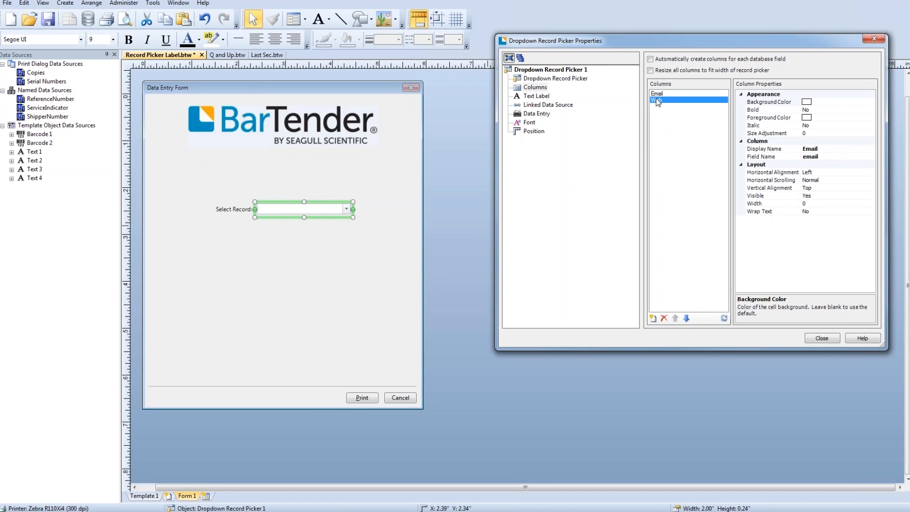
{"action": "left_click", "coordinate": [664, 318]}
- Resize all columns to fit the dropdown record picker's width and close its properties
{"action": "left_click", "coordinate": [650, 70]}
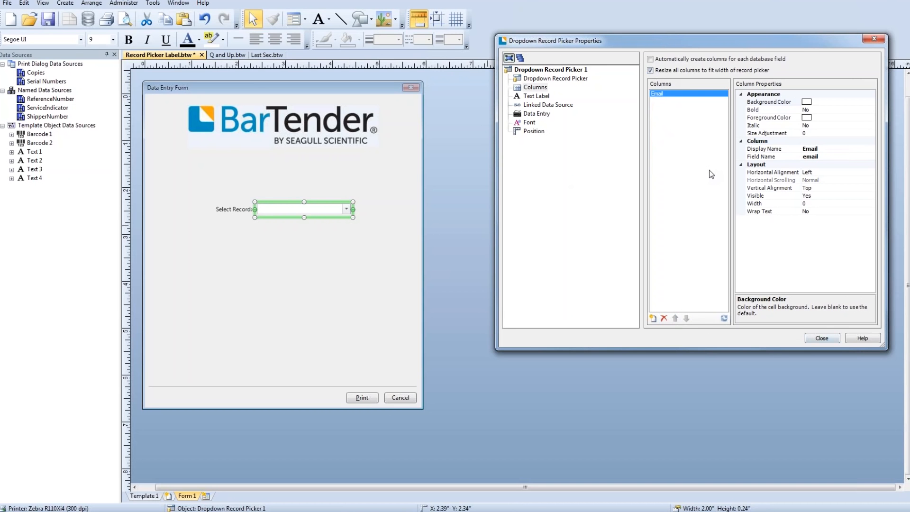
{"action": "left_click", "coordinate": [821, 339]}
{"action": "left_click", "coordinate": [259, 282]}
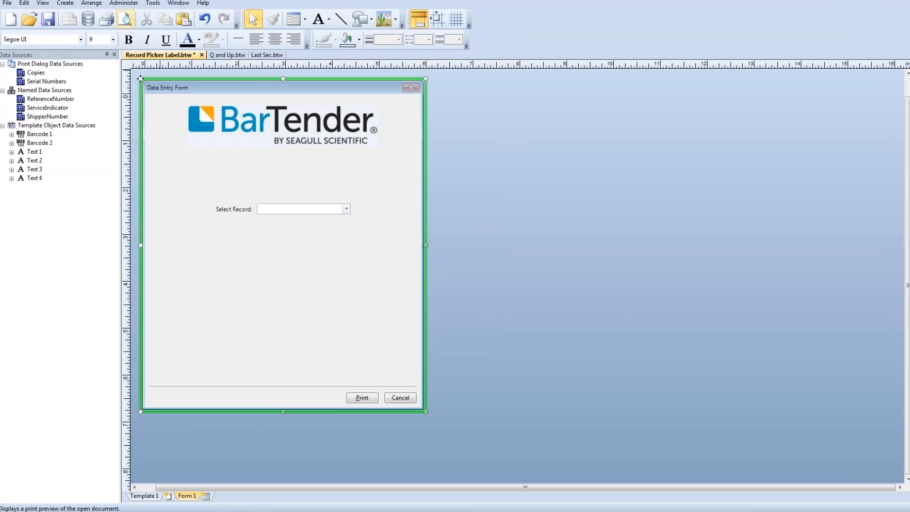
- Start a print preview, choose the ninth record by its e-mail in the form's dropdown, preview its label, and close the preview
{"action": "left_click", "coordinate": [126, 19]}
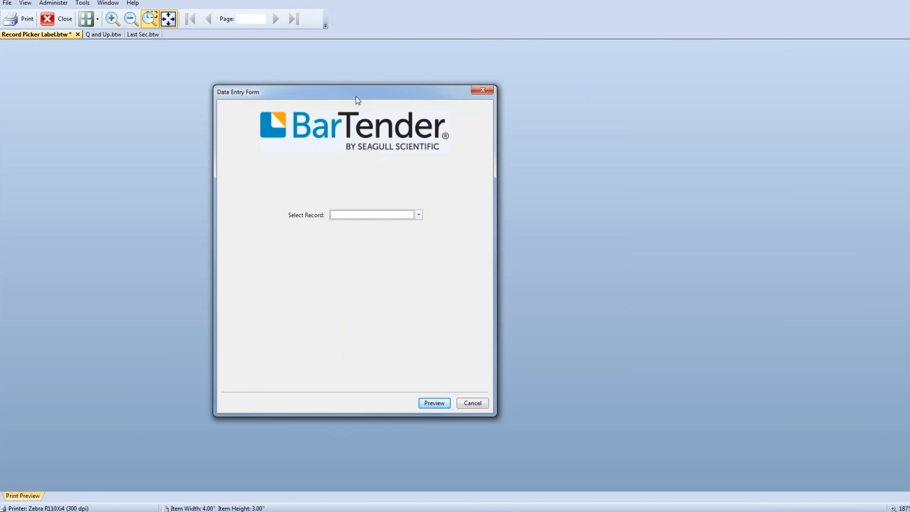
{"action": "left_click", "coordinate": [419, 215]}
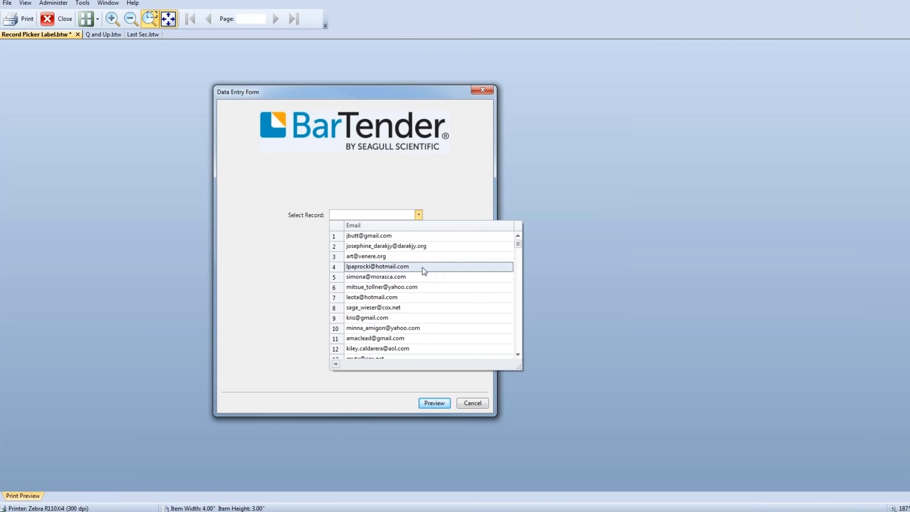
{"action": "left_click", "coordinate": [419, 322]}
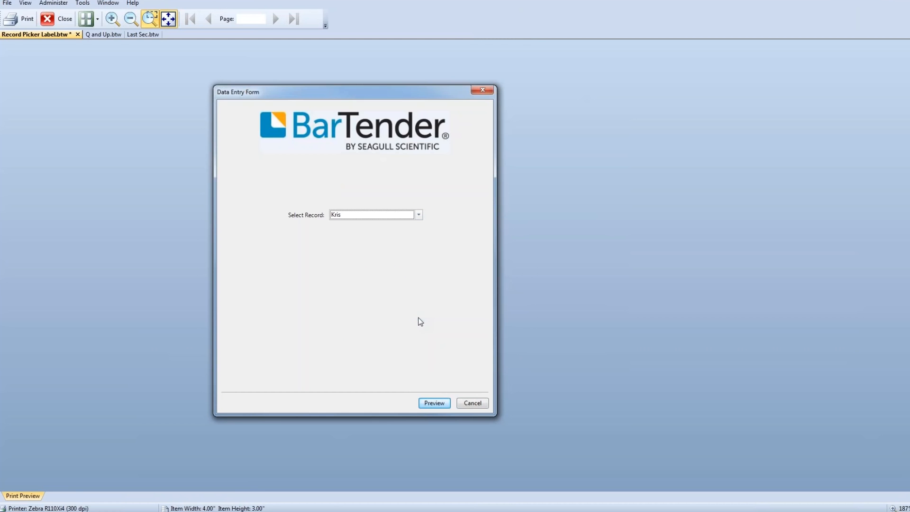
{"action": "left_click", "coordinate": [431, 403]}
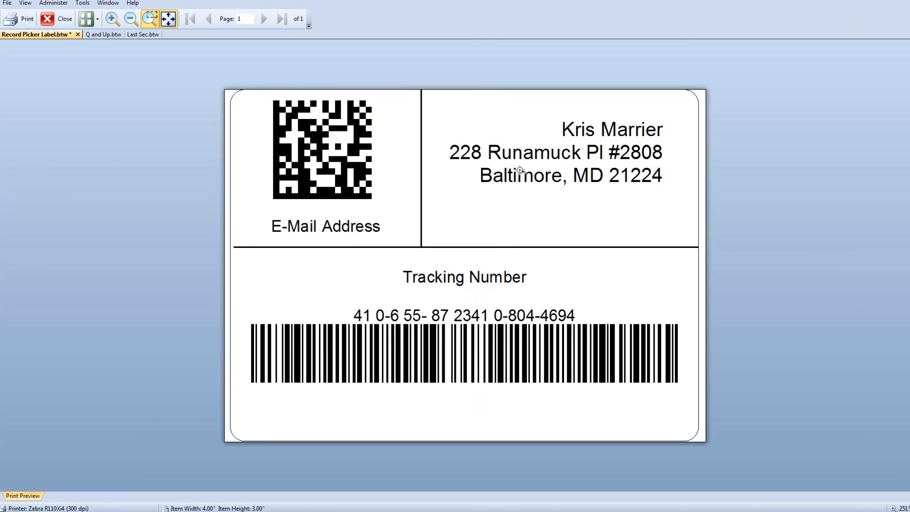
{"action": "left_click", "coordinate": [70, 24]}
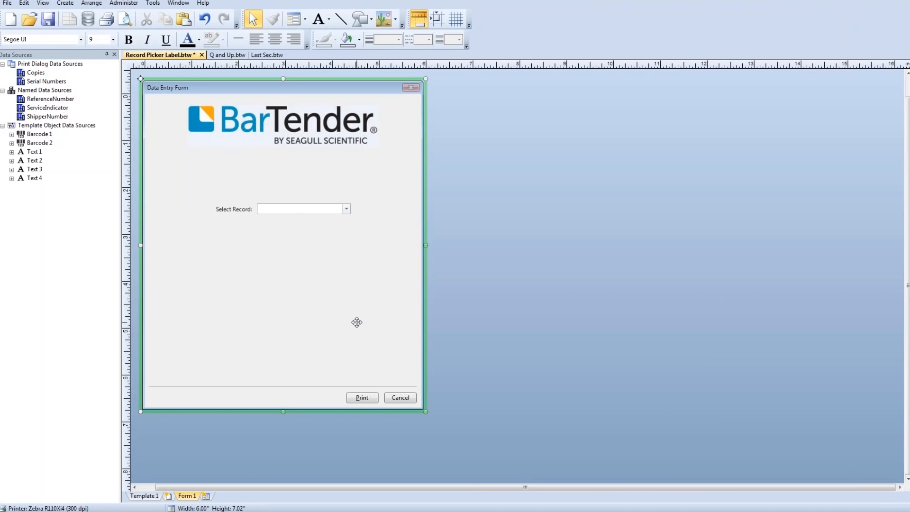
- Delete the dropdown record picker from the form and save the document
{"action": "left_click", "coordinate": [294, 214]}
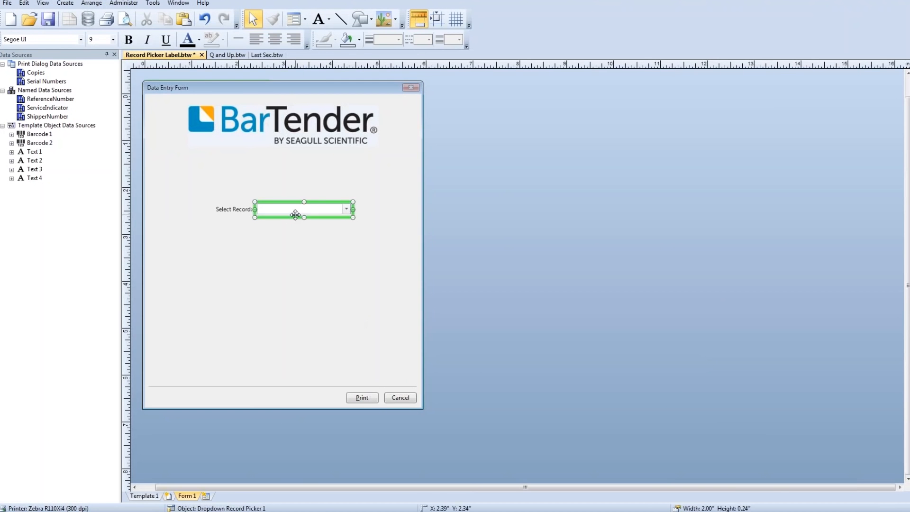
{"action": "key", "text": "Delete"}
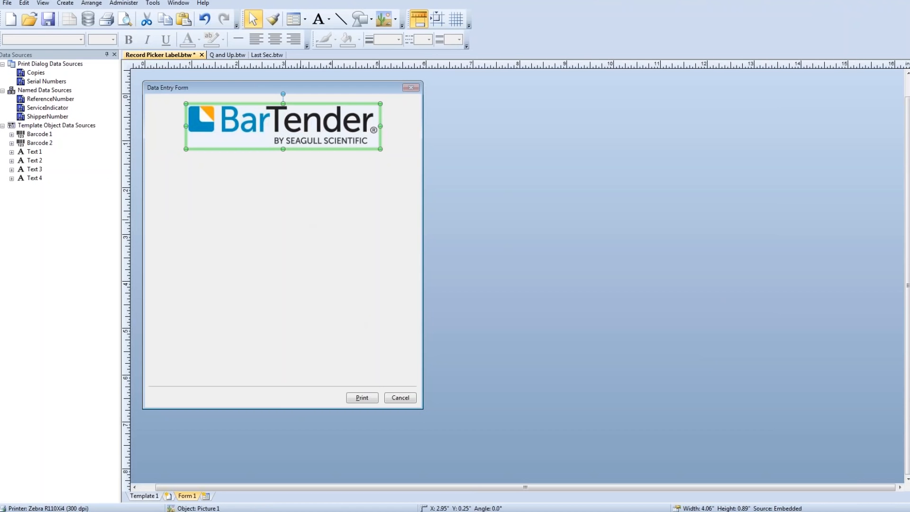
{"action": "key", "text": "ctrl+s"}
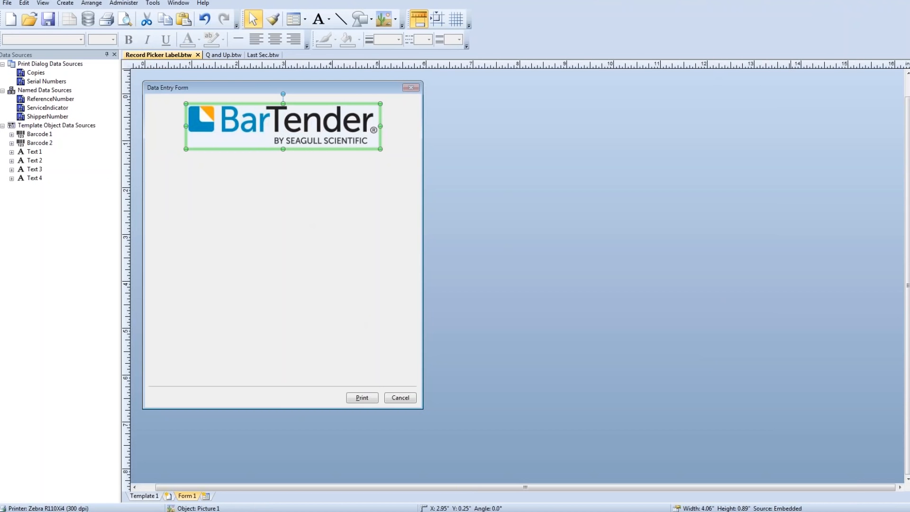
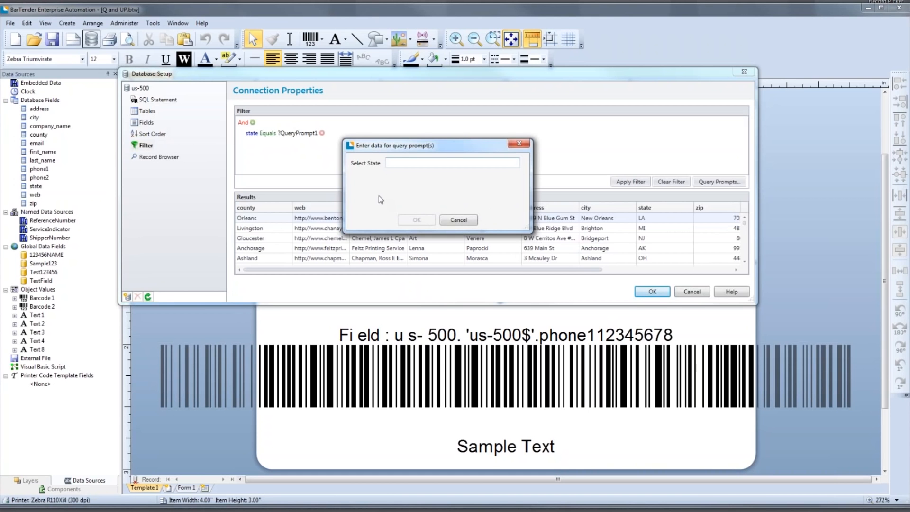
- Answer the Select State query prompt with LA and remove the existing state condition from the database filter
{"action": "type", "text": "LA"}
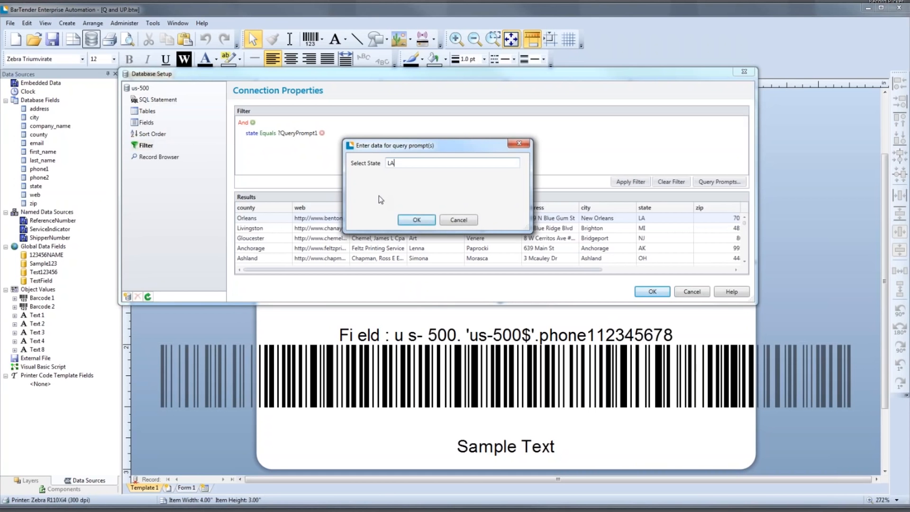
{"action": "left_click", "coordinate": [417, 220]}
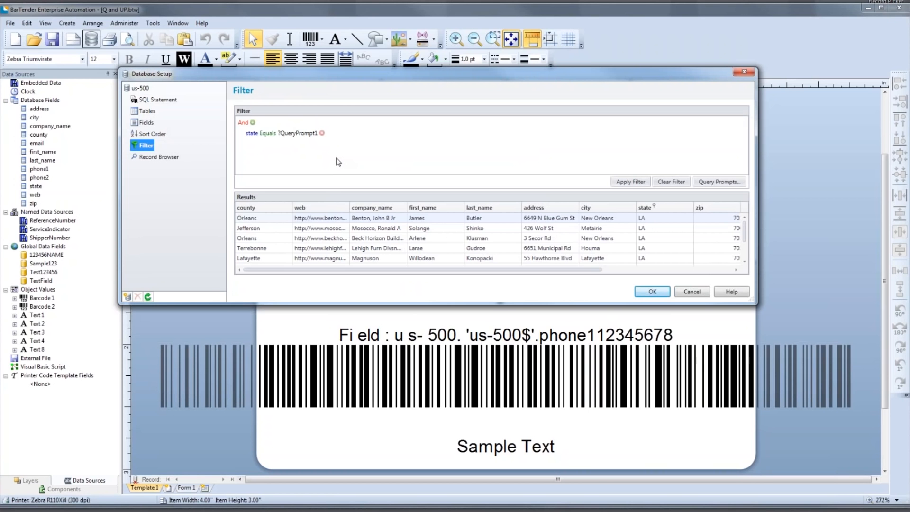
{"action": "left_click", "coordinate": [322, 133]}
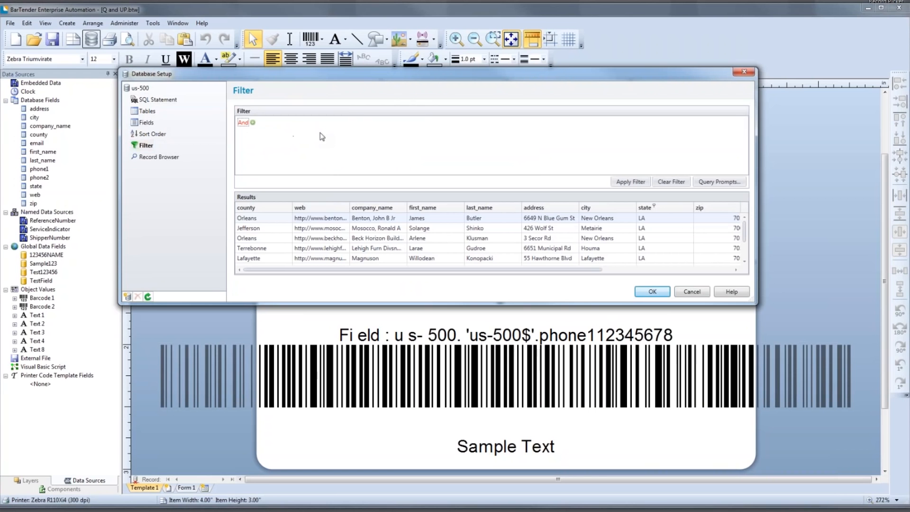
- Add a database filter condition requiring the state field to equal the query prompt ?QueryPrompt1
{"action": "left_click", "coordinate": [253, 122]}
{"action": "left_click", "coordinate": [255, 133]}
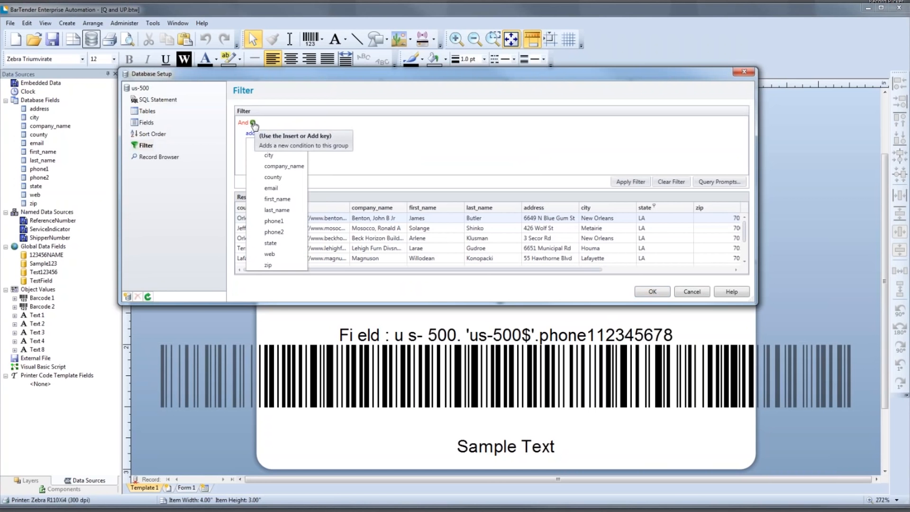
{"action": "left_click", "coordinate": [280, 244]}
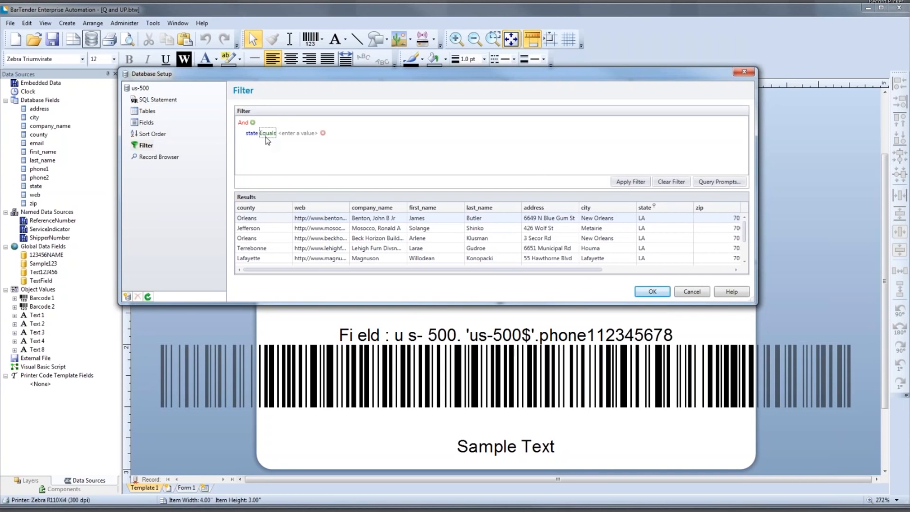
{"action": "left_click", "coordinate": [287, 133]}
{"action": "left_click", "coordinate": [298, 133]}
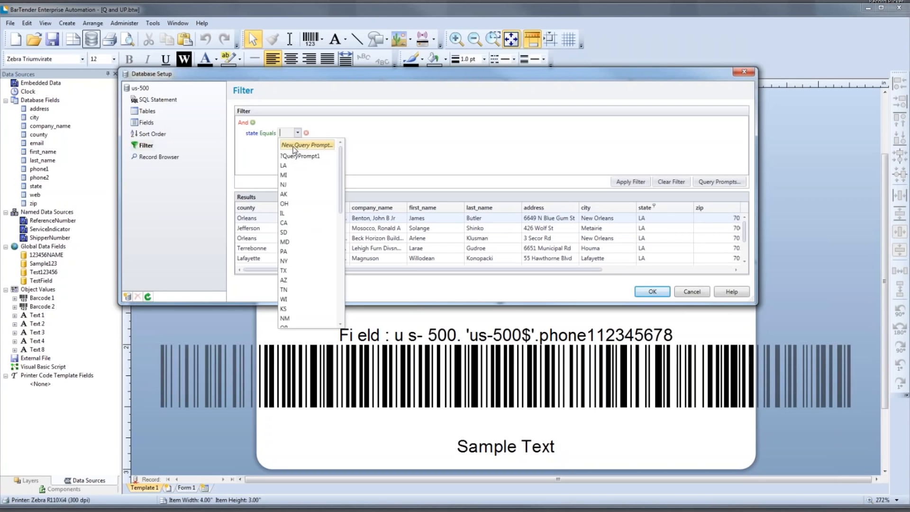
{"action": "left_click", "coordinate": [287, 157]}
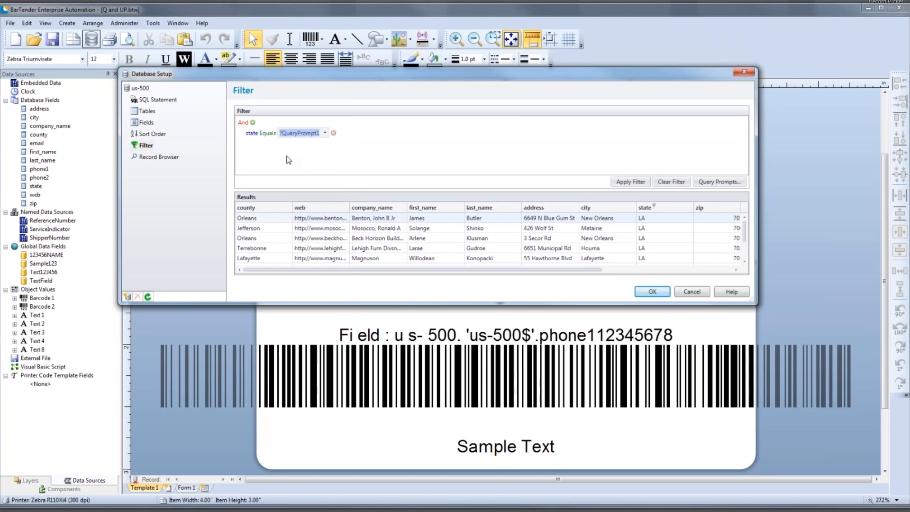
{"action": "left_click", "coordinate": [288, 160]}
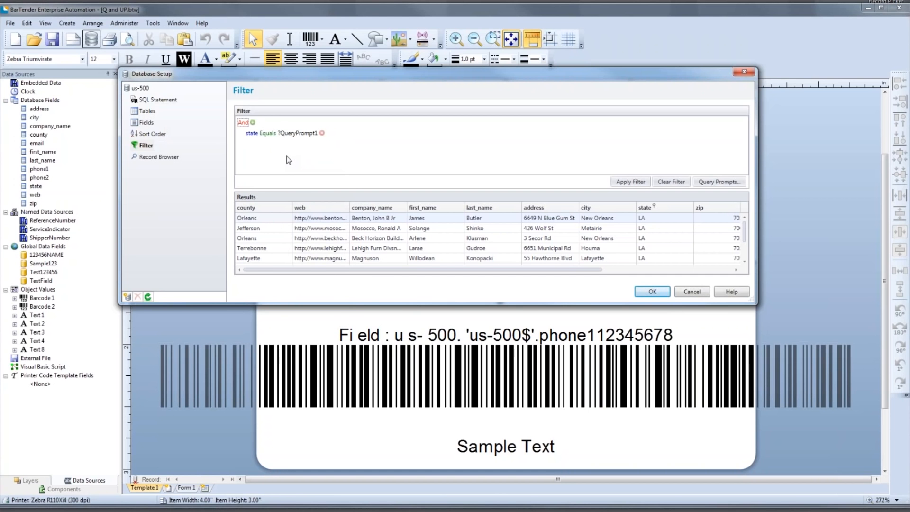
- Apply the filter with MO as the Select State value and accept the database setup
{"action": "left_click", "coordinate": [629, 181]}
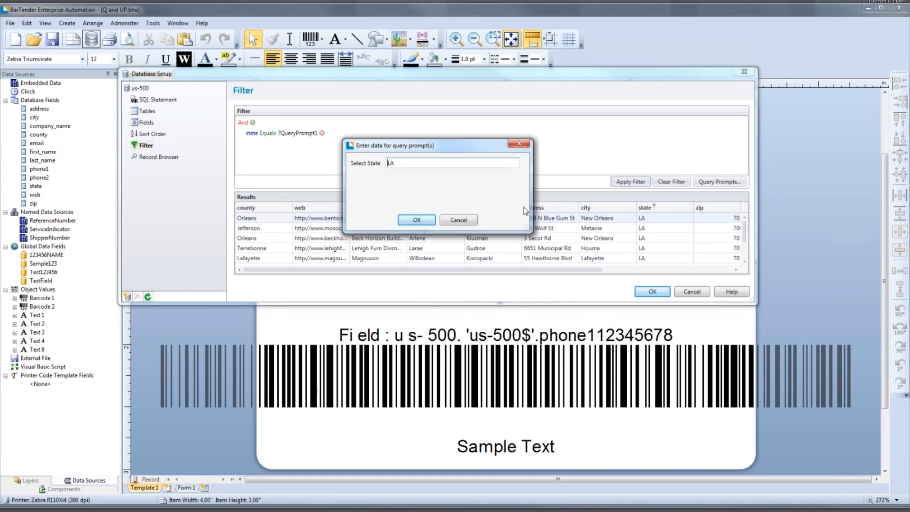
{"action": "left_click_drag", "start_coordinate": [395, 164], "coordinate": [359, 171]}
{"action": "type", "text": "MO"}
{"action": "left_click", "coordinate": [406, 221]}
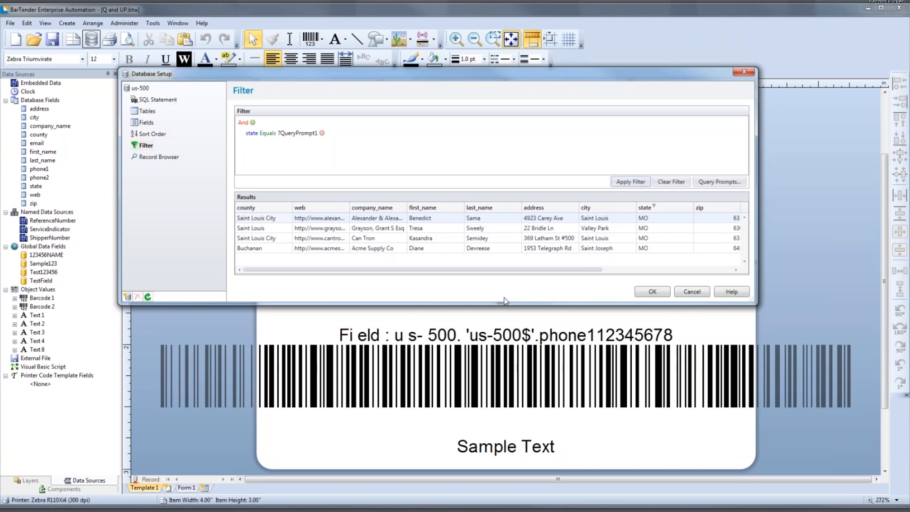
{"action": "left_click", "coordinate": [653, 292]}
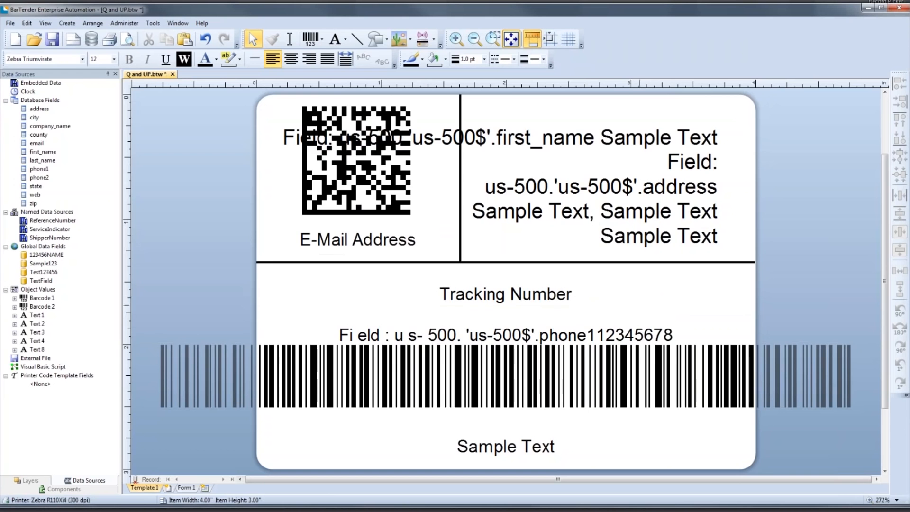
- Display Form 1, start a print preview, and choose MT as the state in the data entry form
{"action": "left_click", "coordinate": [184, 488]}
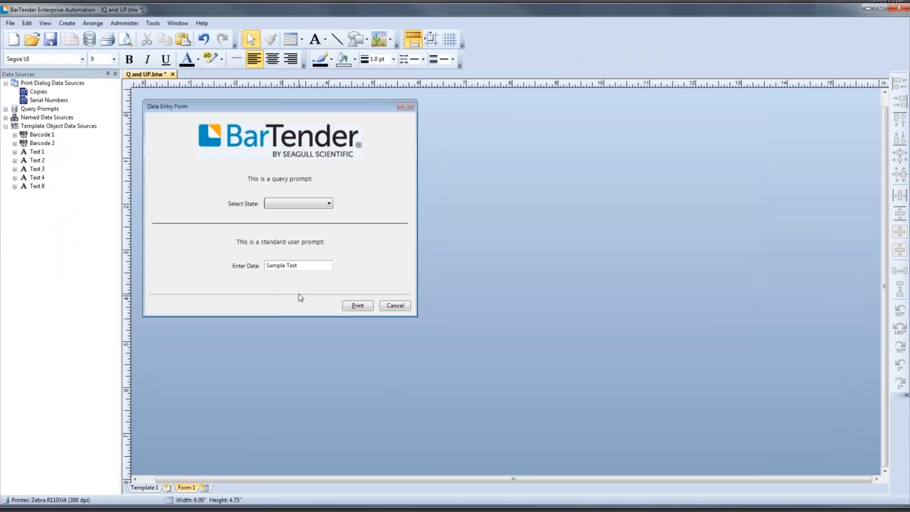
{"action": "left_click", "coordinate": [141, 98]}
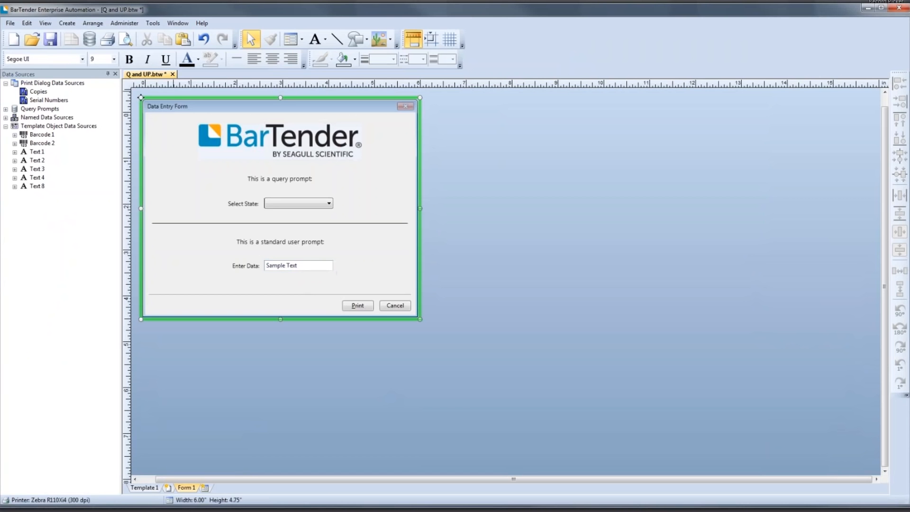
{"action": "left_click", "coordinate": [126, 40]}
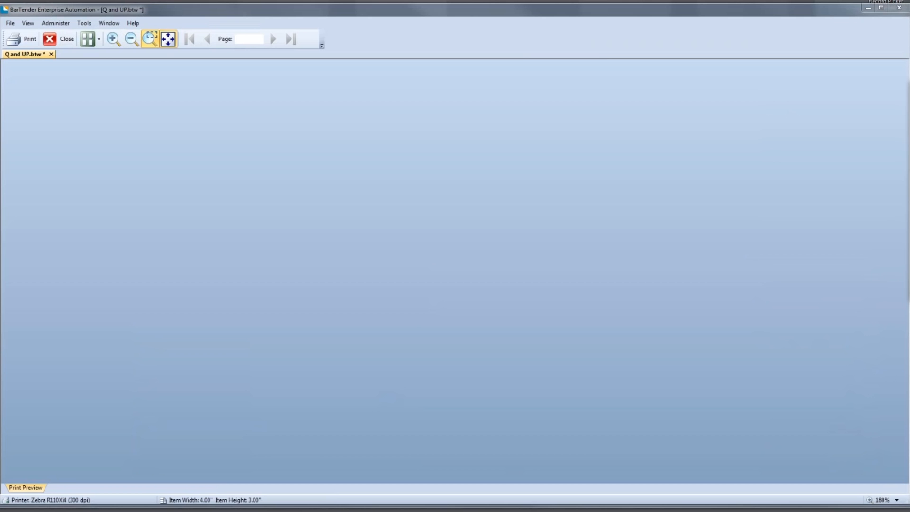
{"action": "left_click", "coordinate": [393, 209]}
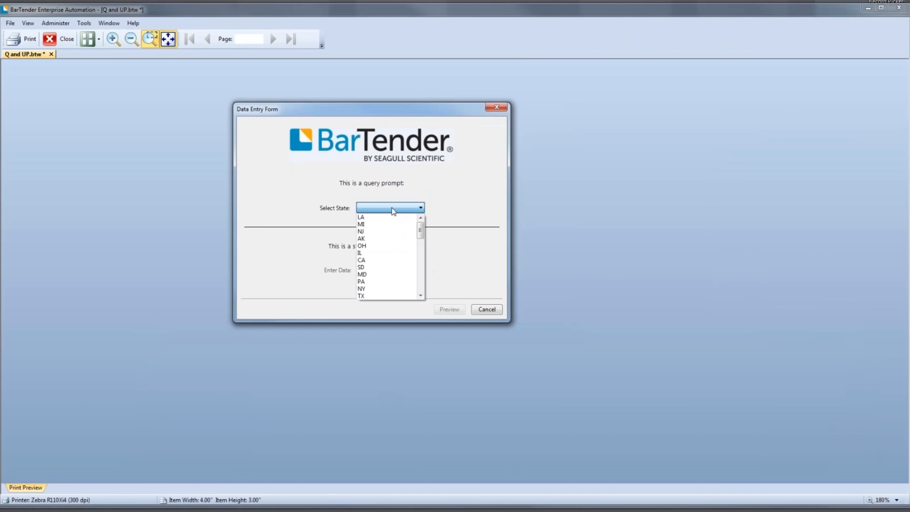
{"action": "scroll", "coordinate": [388, 256], "scroll_direction": "down", "scroll_amount": 10}
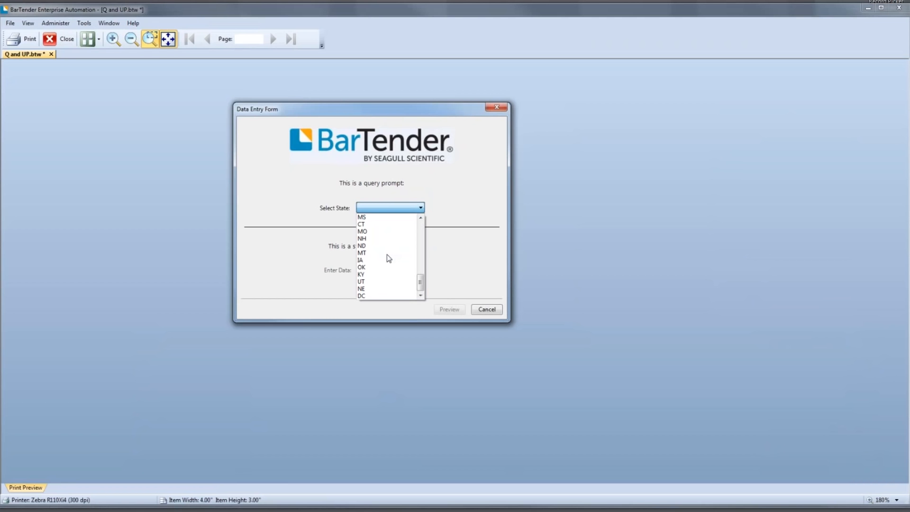
{"action": "left_click", "coordinate": [385, 253]}
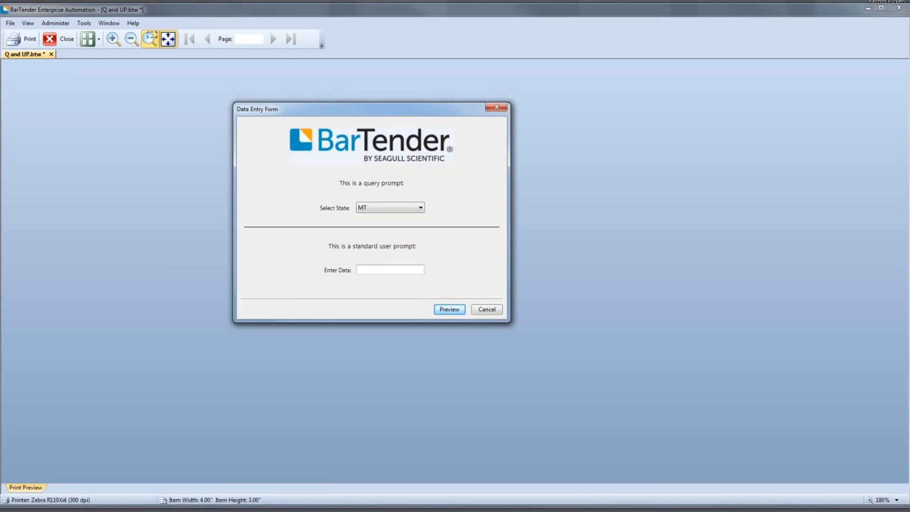
- Enter "This is just text" as the form's data, preview the label, and close the preview
{"action": "type", "text": "This is just text"}
{"action": "left_click", "coordinate": [449, 309]}
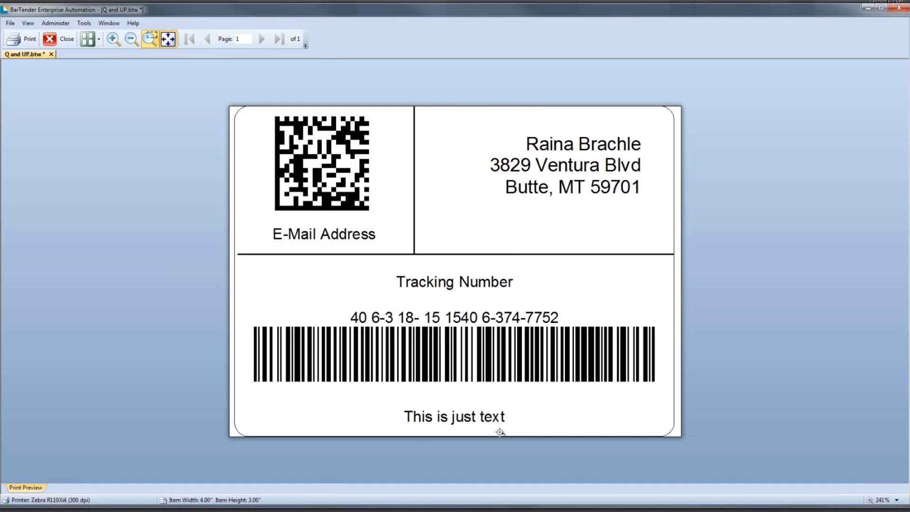
{"action": "left_click", "coordinate": [60, 41]}
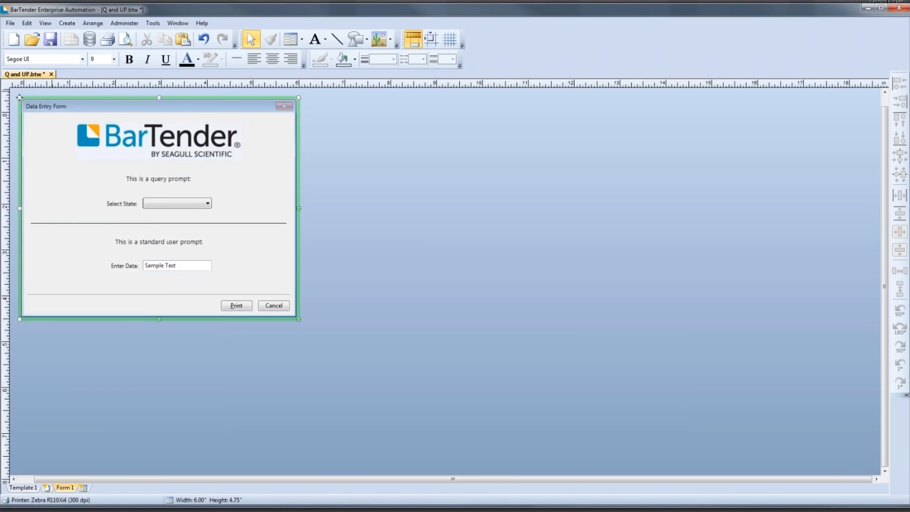
- Delete the Select State dropdown and the Enter Data text box, including their labels, from the form
{"action": "left_click", "coordinate": [288, 205]}
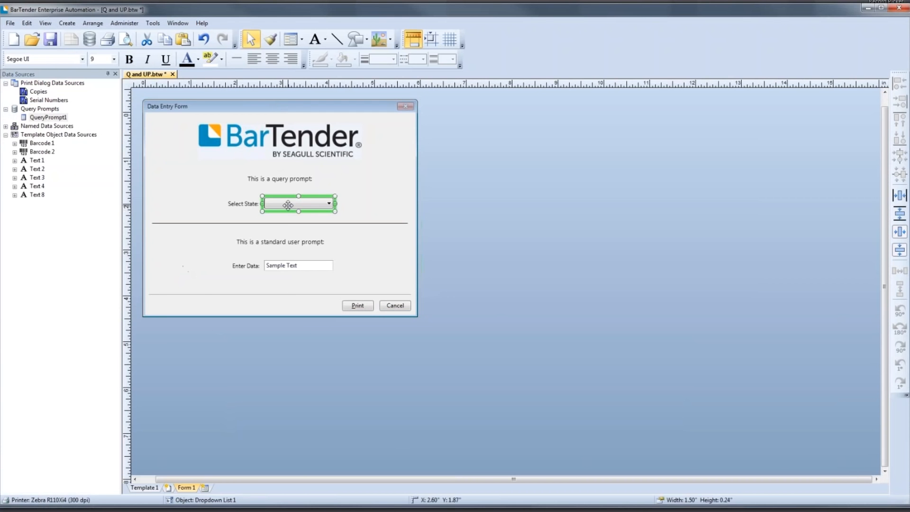
{"action": "key", "text": "Delete"}
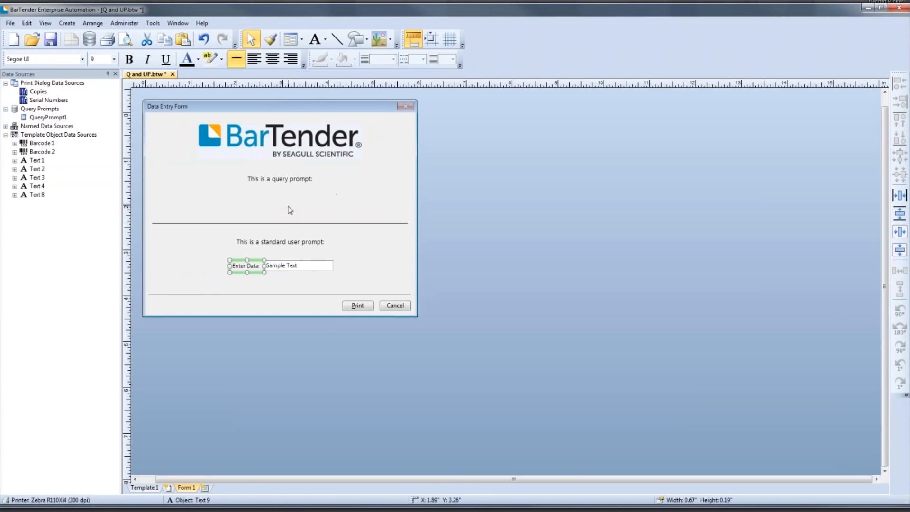
{"action": "left_click", "coordinate": [288, 264]}
{"action": "key", "text": "Delete"}
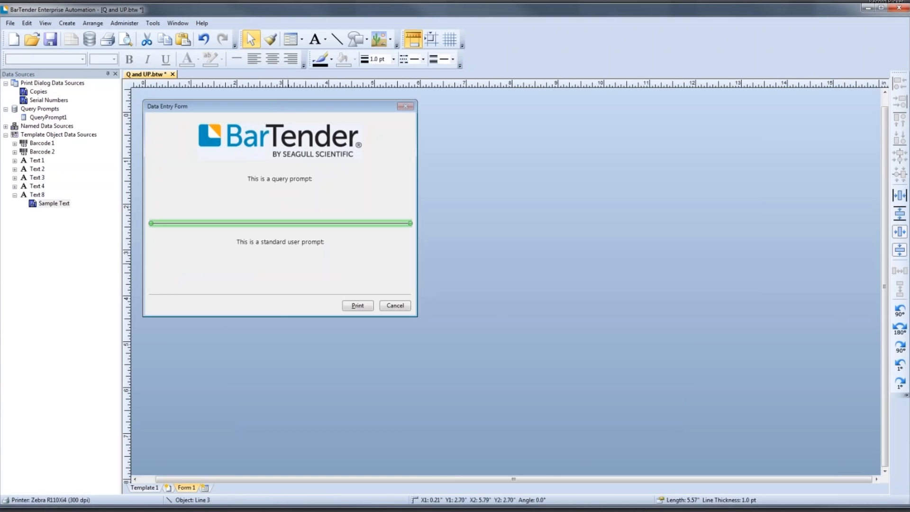
{"action": "left_click", "coordinate": [141, 97]}
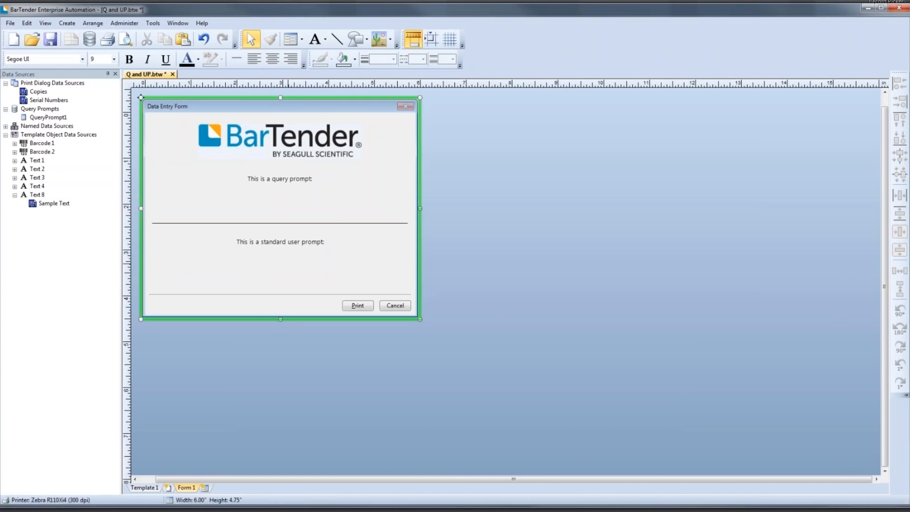
- Return to Template 1, review the database filter using MT for the state prompt, and close the database setup
{"action": "left_click", "coordinate": [153, 489]}
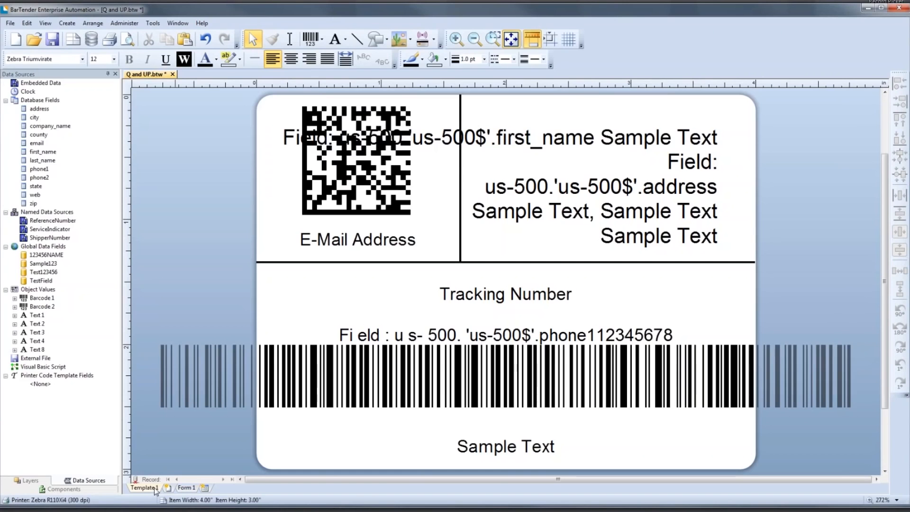
{"action": "left_click", "coordinate": [236, 346]}
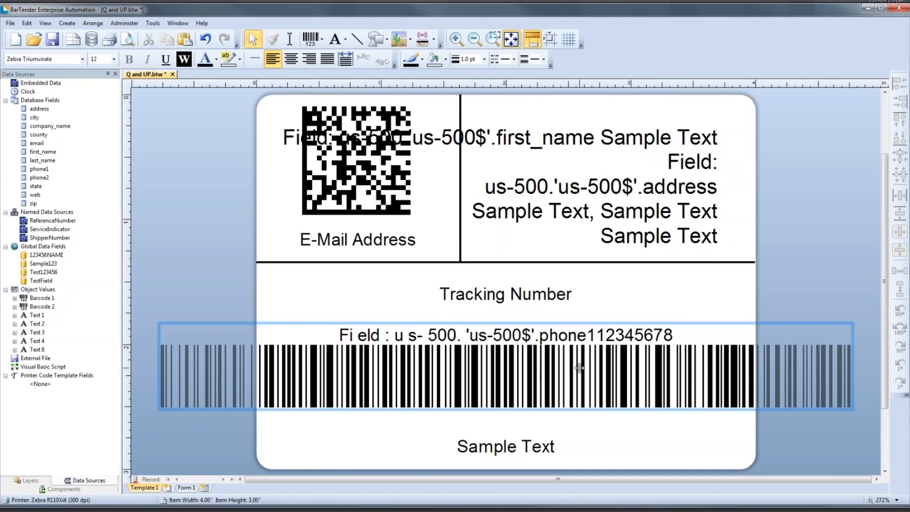
{"action": "left_click", "coordinate": [340, 40]}
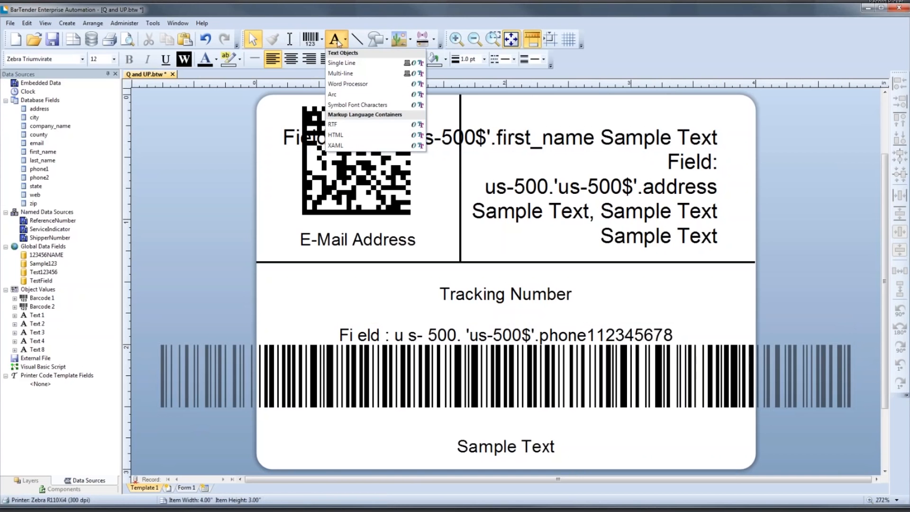
{"action": "left_click", "coordinate": [210, 170]}
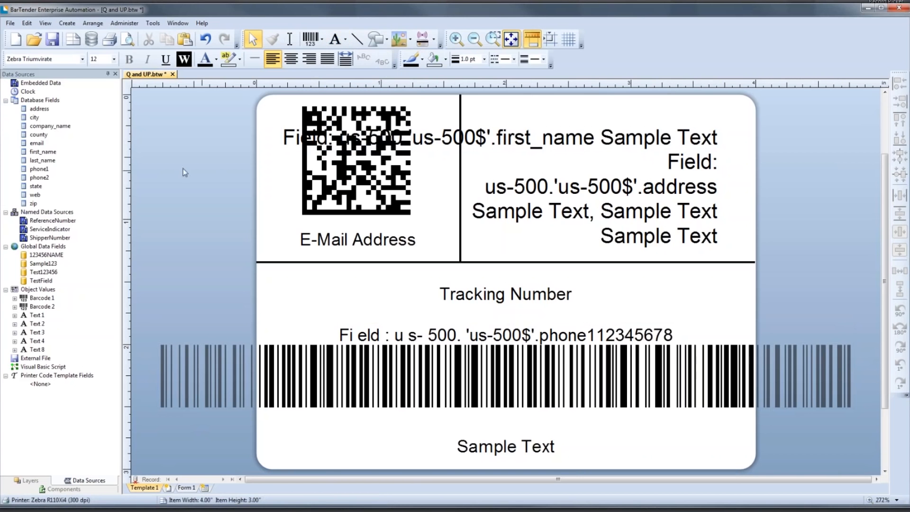
{"action": "left_click", "coordinate": [92, 41]}
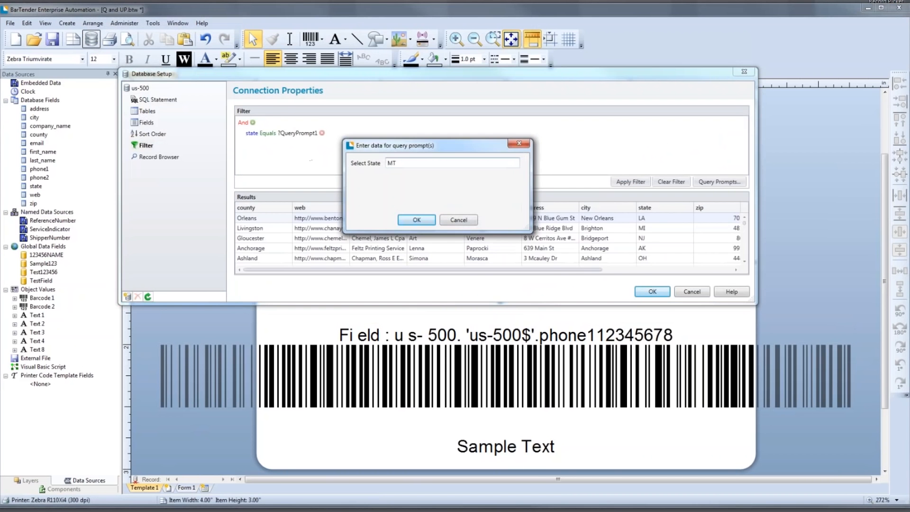
{"action": "key", "text": "Return"}
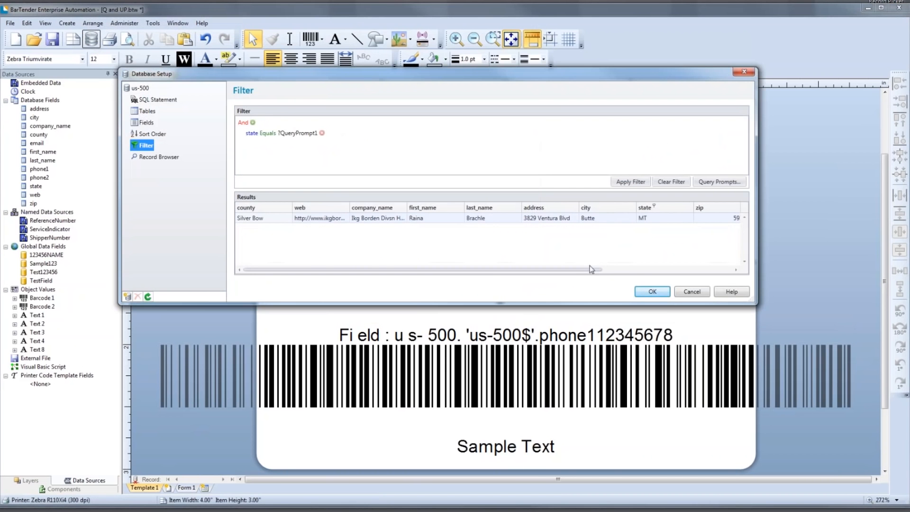
{"action": "left_click", "coordinate": [641, 292]}
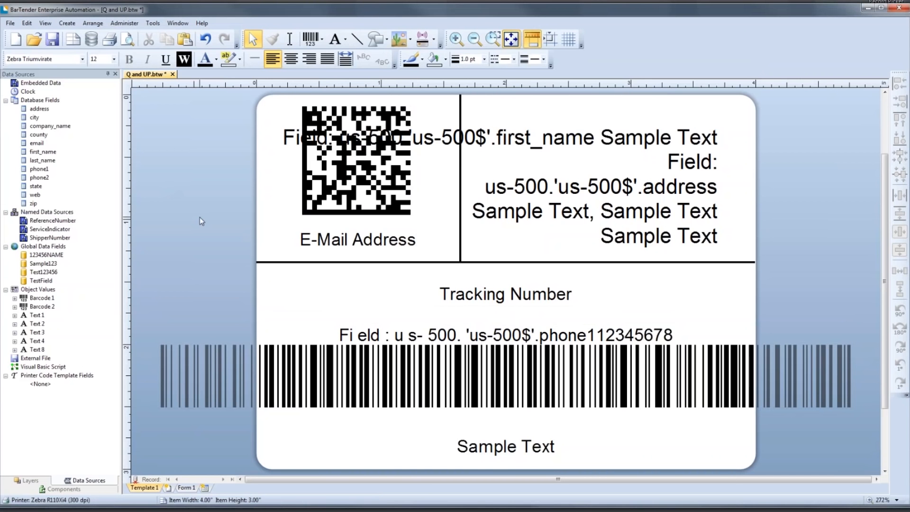
- Display Form 1 and add a dropdown list linked to QueryPrompt1 beneath the "This is a query prompt" label
{"action": "left_click", "coordinate": [186, 488]}
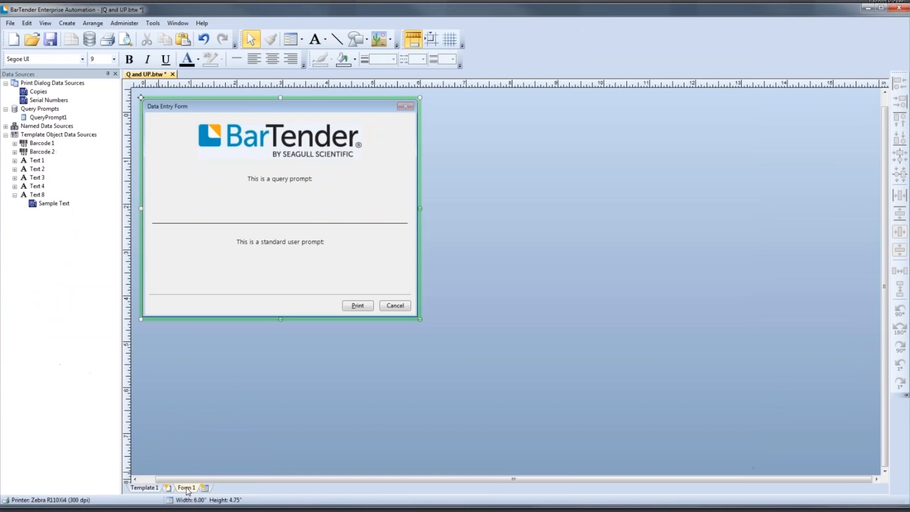
{"action": "left_click", "coordinate": [268, 183]}
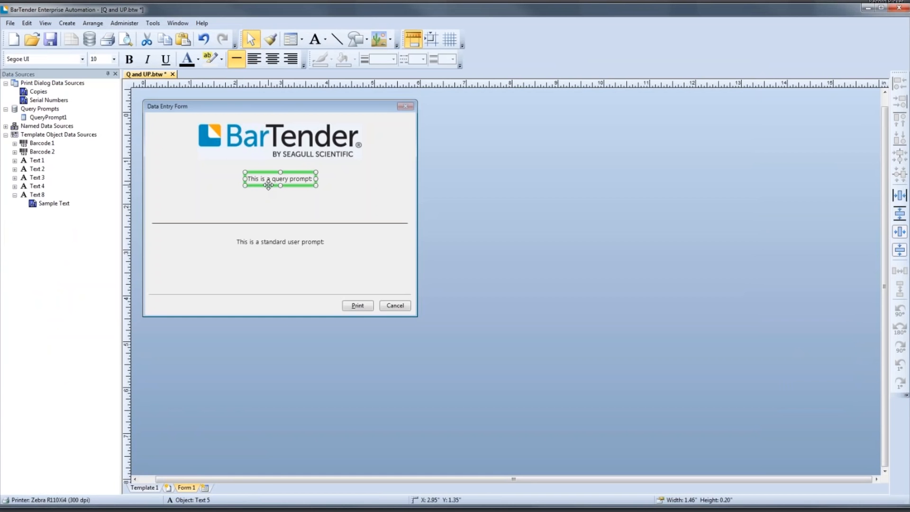
{"action": "left_click", "coordinate": [265, 240]}
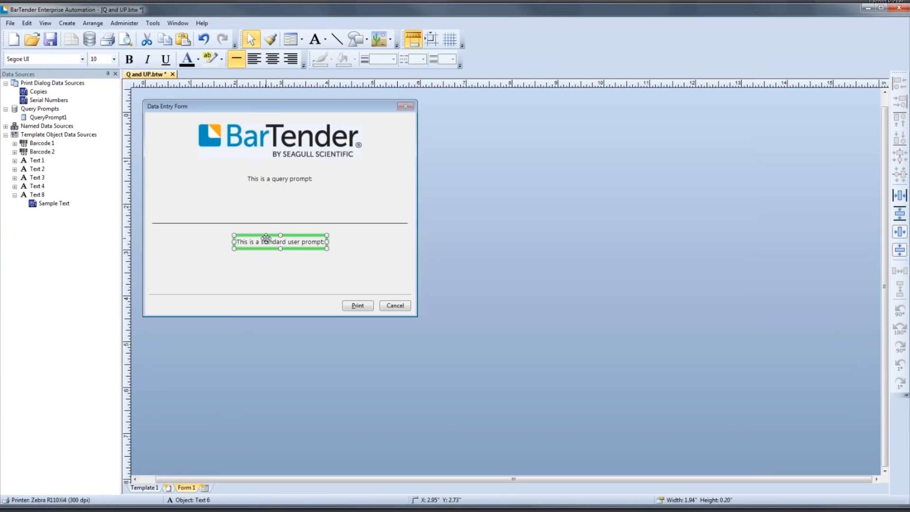
{"action": "left_click", "coordinate": [141, 97]}
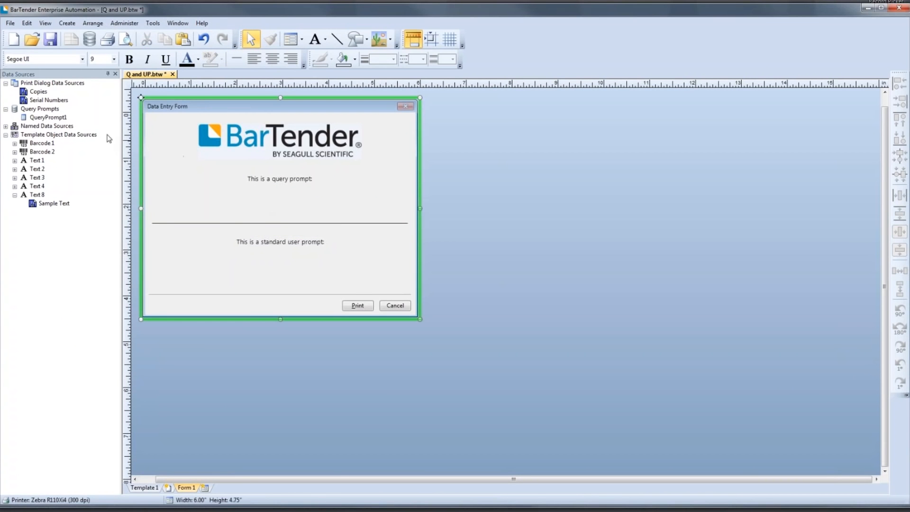
{"action": "mouse_move", "coordinate": [53, 121]}
{"action": "left_click_drag", "start_coordinate": [50, 117], "coordinate": [277, 198]}
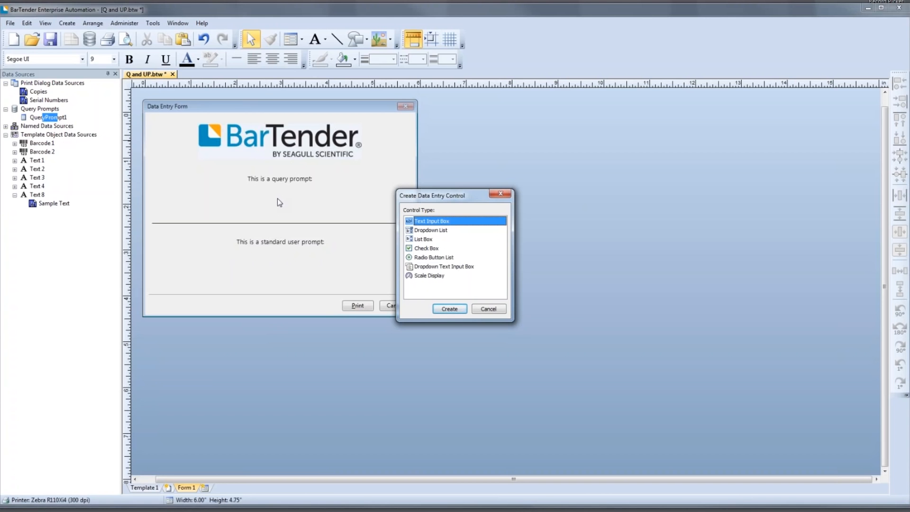
{"action": "left_click", "coordinate": [427, 230]}
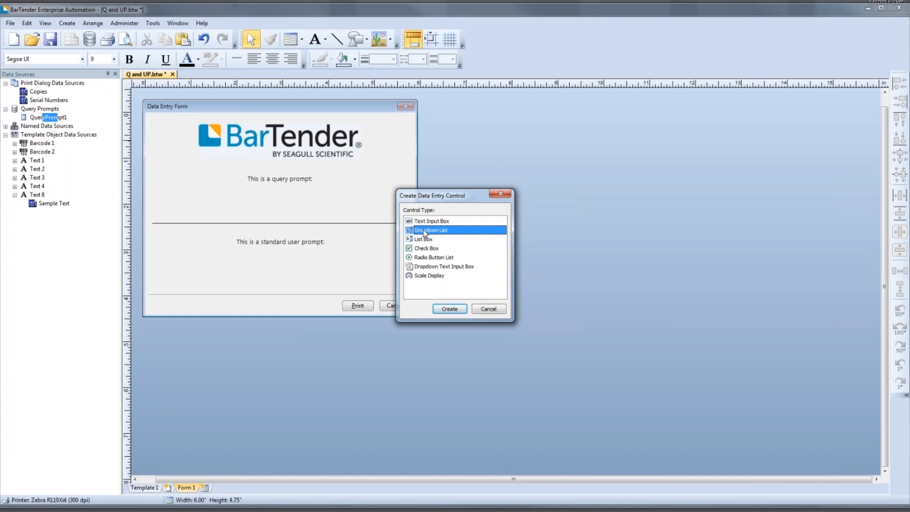
{"action": "left_click", "coordinate": [448, 308]}
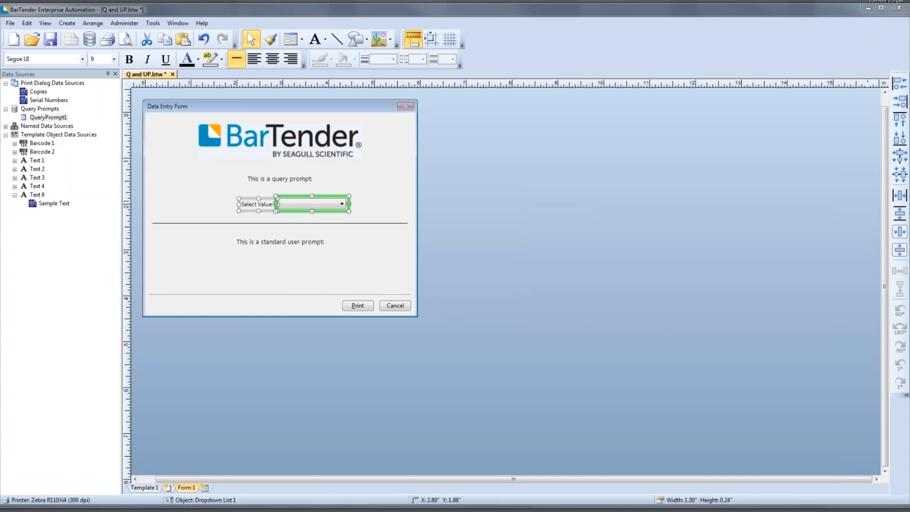
- View the new dropdown list's properties, close them, and deselect the control
{"action": "left_click_drag", "start_coordinate": [909, 31], "coordinate": [607, 95]}
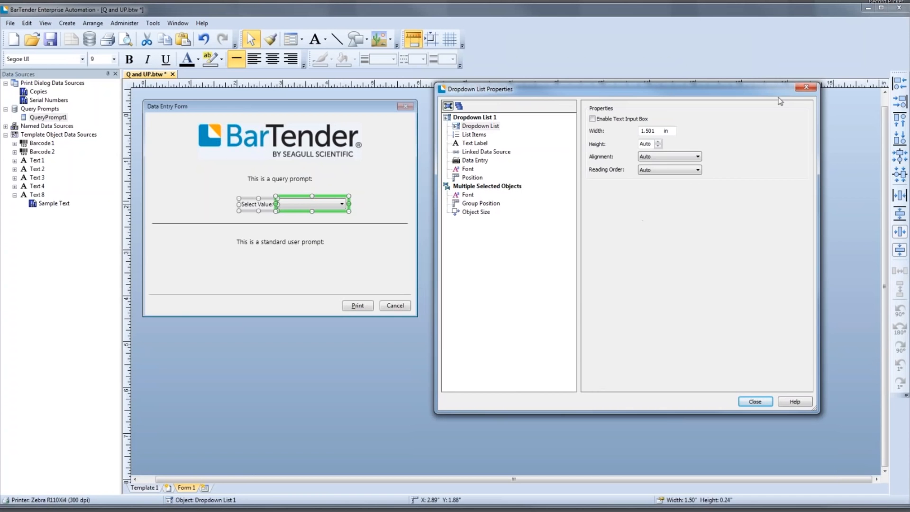
{"action": "left_click", "coordinate": [800, 87]}
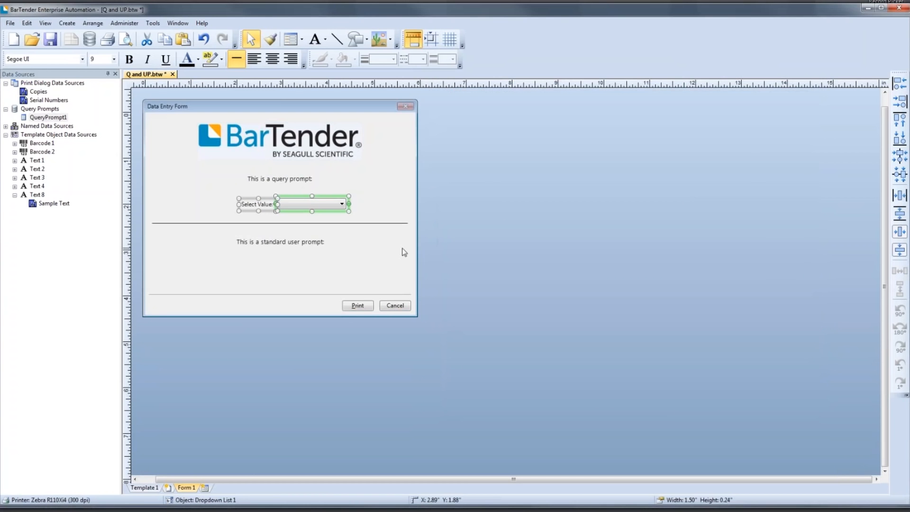
{"action": "left_click", "coordinate": [328, 263]}
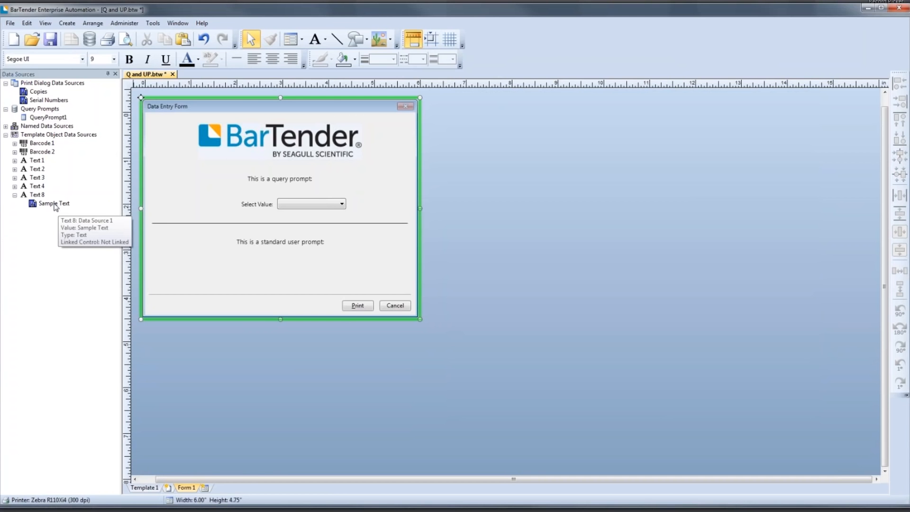
- Return to Template 1, check the data source of the Sample Text object below the barcode, and close its properties
{"action": "left_click", "coordinate": [130, 488]}
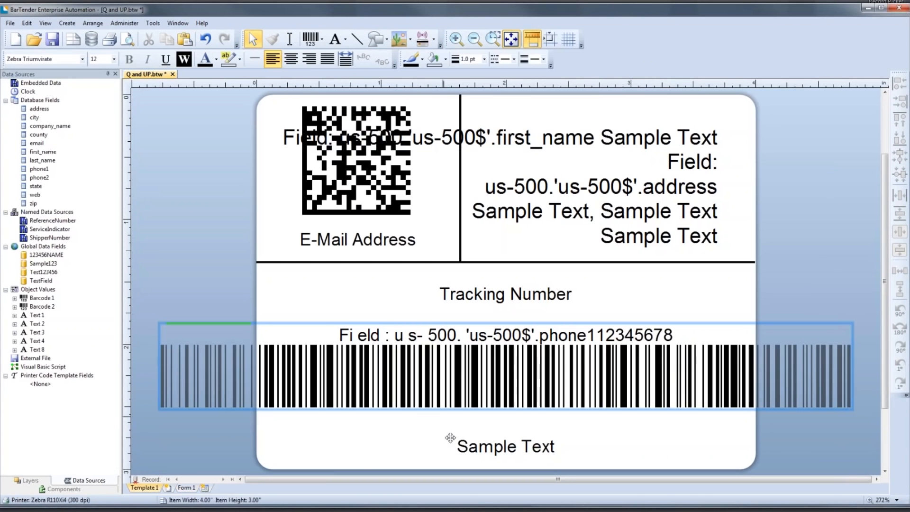
{"action": "left_click", "coordinate": [473, 458]}
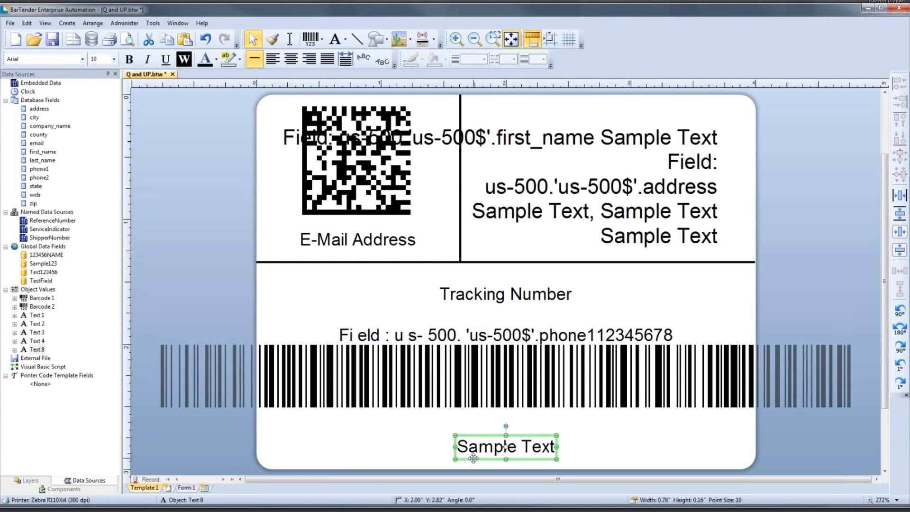
{"action": "double_click", "coordinate": [473, 458]}
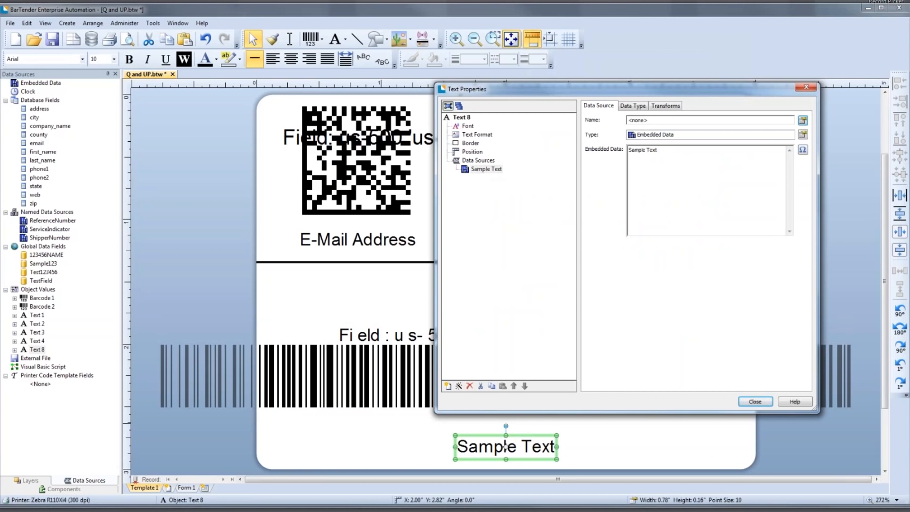
{"action": "left_click", "coordinate": [755, 402]}
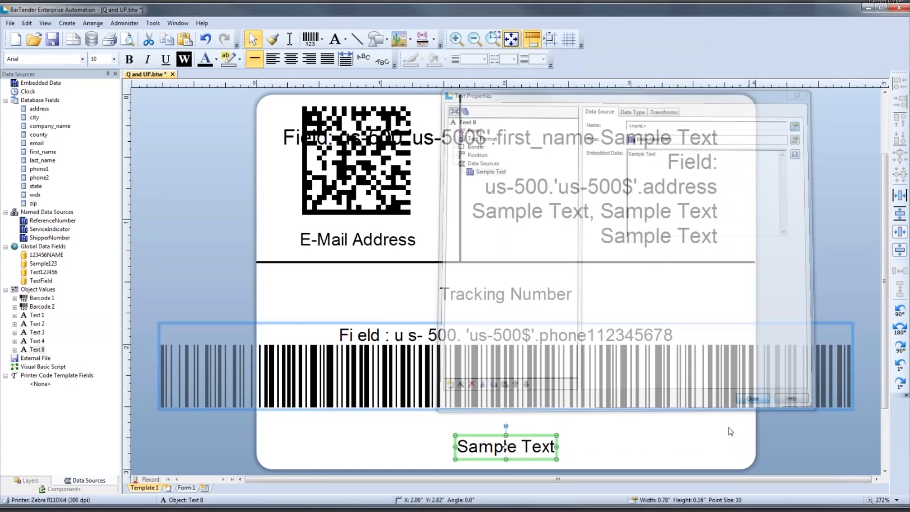
{"action": "left_click", "coordinate": [730, 432]}
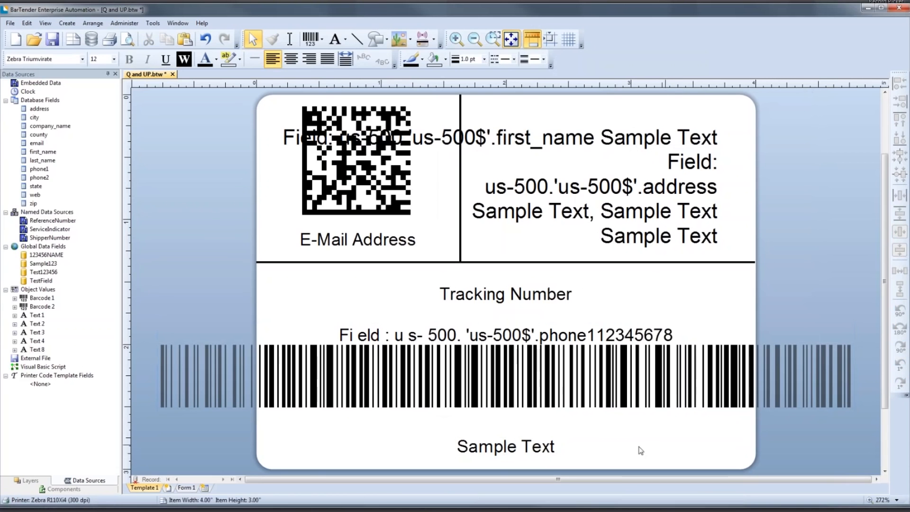
- Display Form 1 and add a text input box linked to Text 8's Sample Text beneath the "This is a standard user prompt" label
{"action": "left_click", "coordinate": [187, 490]}
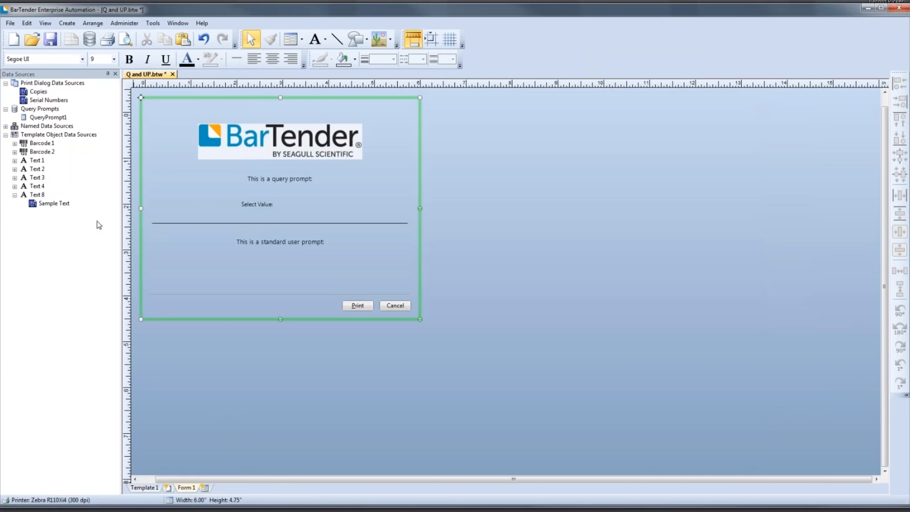
{"action": "left_click_drag", "start_coordinate": [47, 204], "coordinate": [79, 213]}
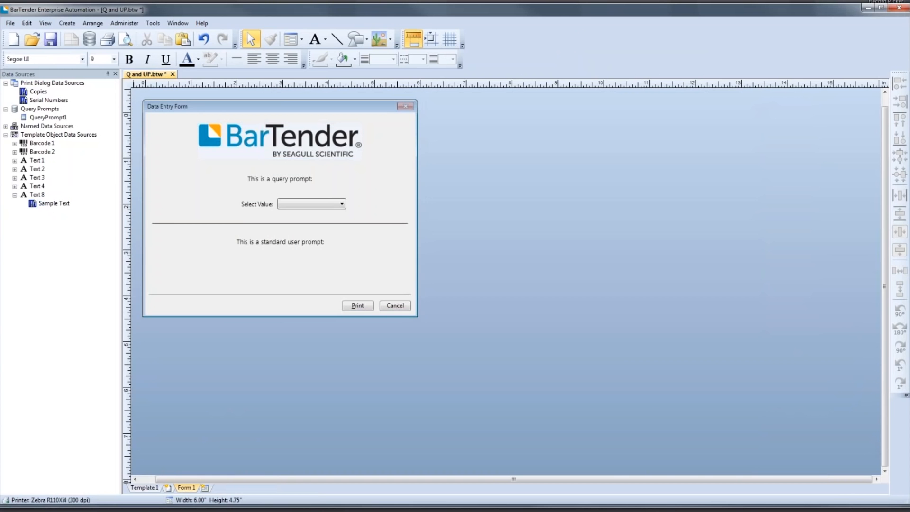
{"action": "left_click_drag", "start_coordinate": [276, 264], "coordinate": [327, 264]}
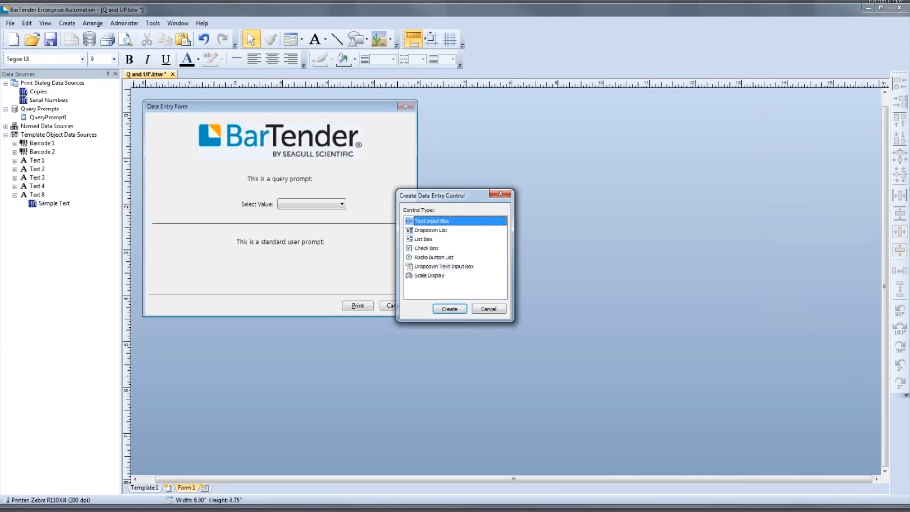
{"action": "double_click", "coordinate": [425, 225]}
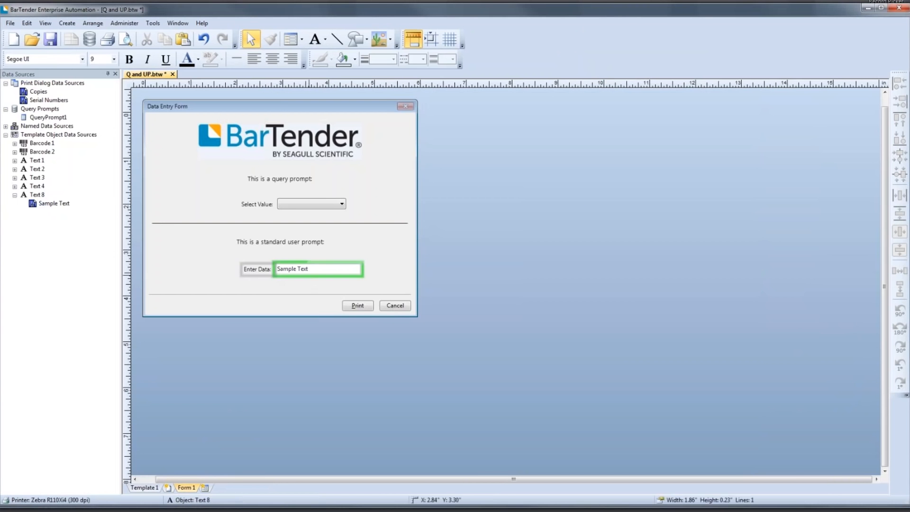
- Center the Enter Data text box and the Select Value dropdown horizontally on the form
{"action": "left_click_drag", "start_coordinate": [309, 276], "coordinate": [287, 270]}
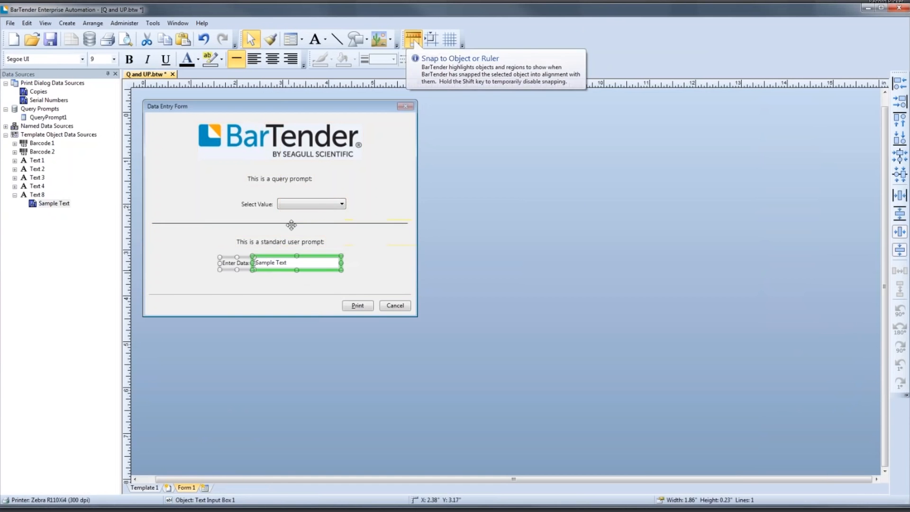
{"action": "left_click", "coordinate": [296, 205]}
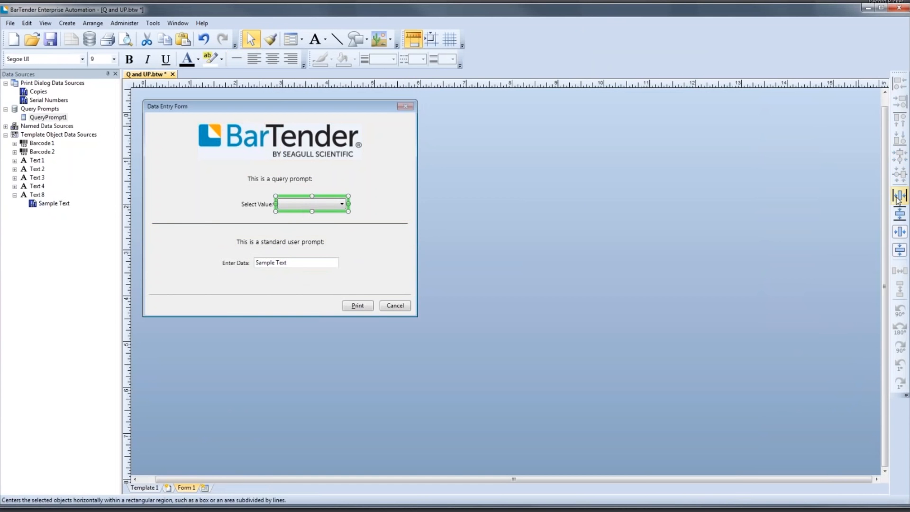
{"action": "left_click", "coordinate": [655, 223]}
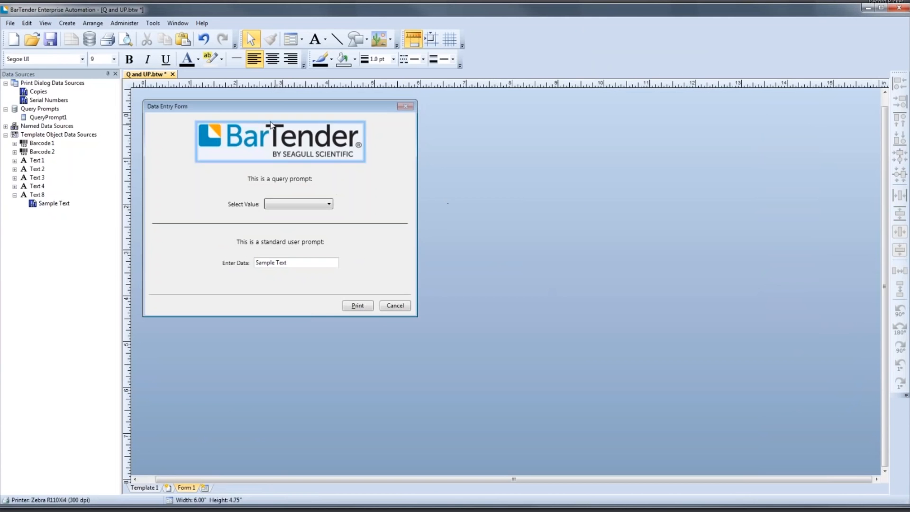
- Start a print preview and choose CT for the query prompt in the data entry form
{"action": "left_click", "coordinate": [126, 39]}
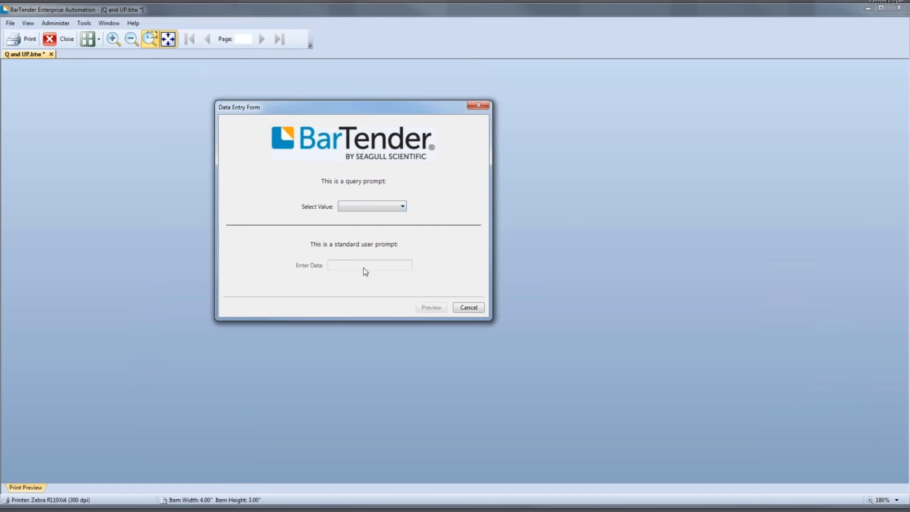
{"action": "left_click", "coordinate": [387, 208]}
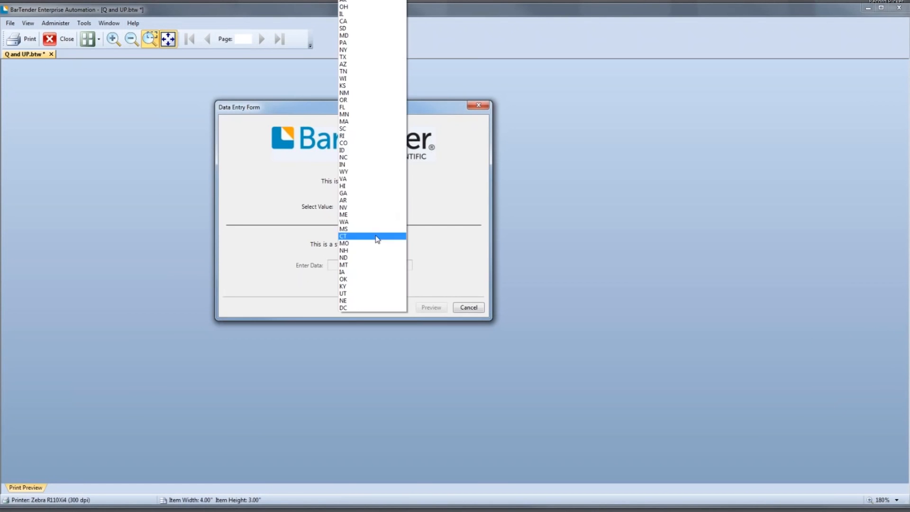
{"action": "left_click", "coordinate": [378, 238]}
- Enter "This is a test" as the form's data, preview the label, and close the preview
{"action": "left_click", "coordinate": [407, 266]}
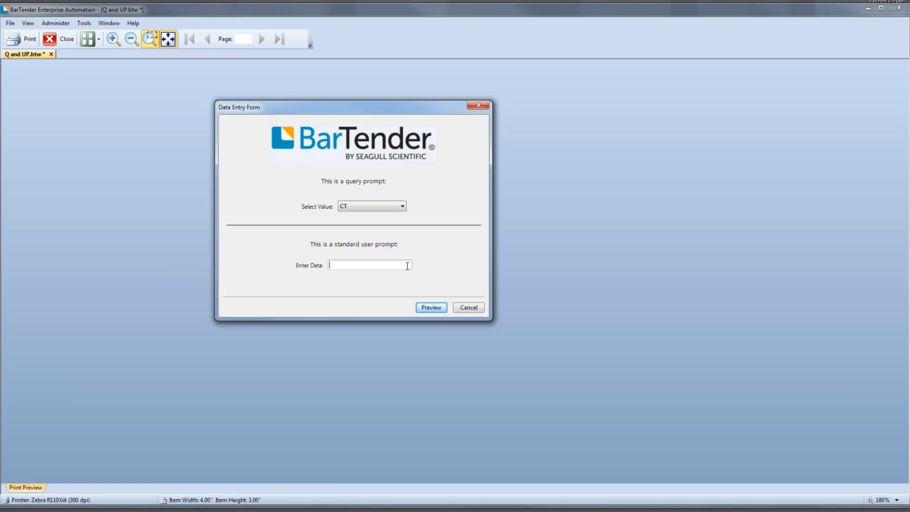
{"action": "type", "text": "This is a test"}
{"action": "left_click", "coordinate": [434, 309]}
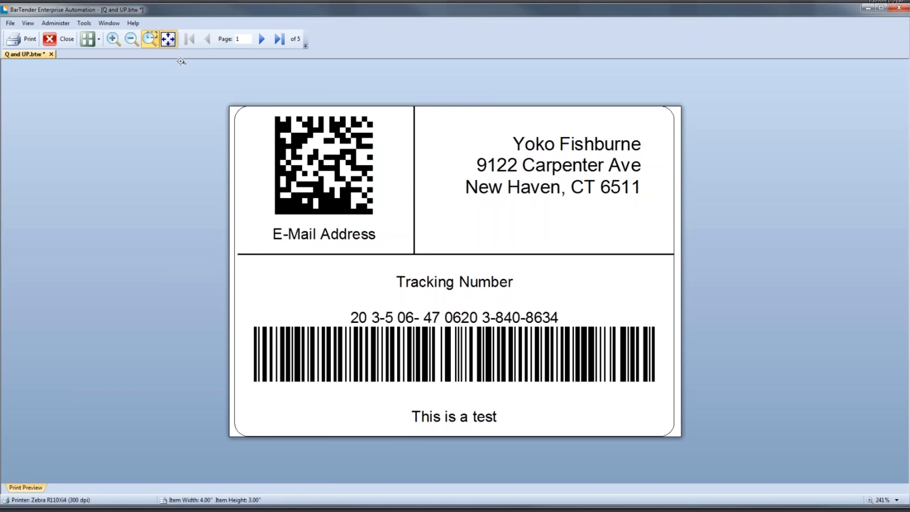
{"action": "left_click", "coordinate": [72, 43]}
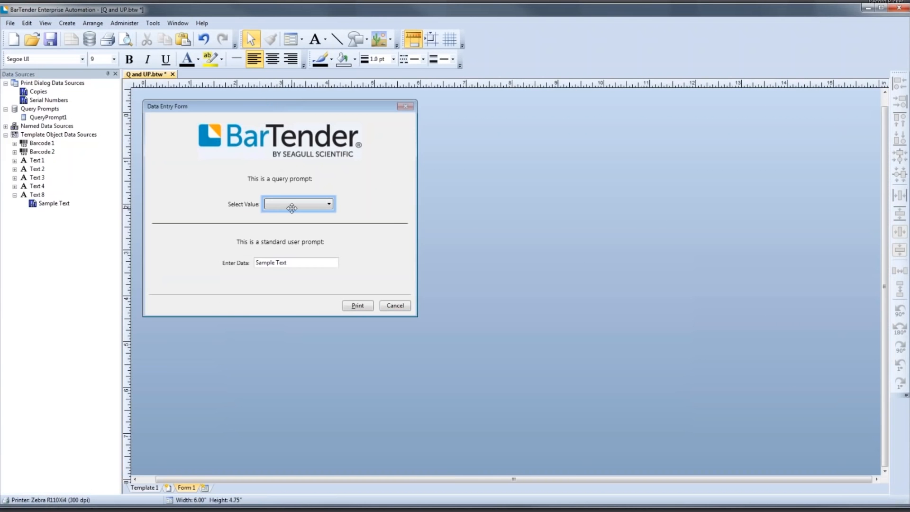
- Examine the Select Value dropdown's list items and its text label settings, including the placement options
{"action": "double_click", "coordinate": [291, 208]}
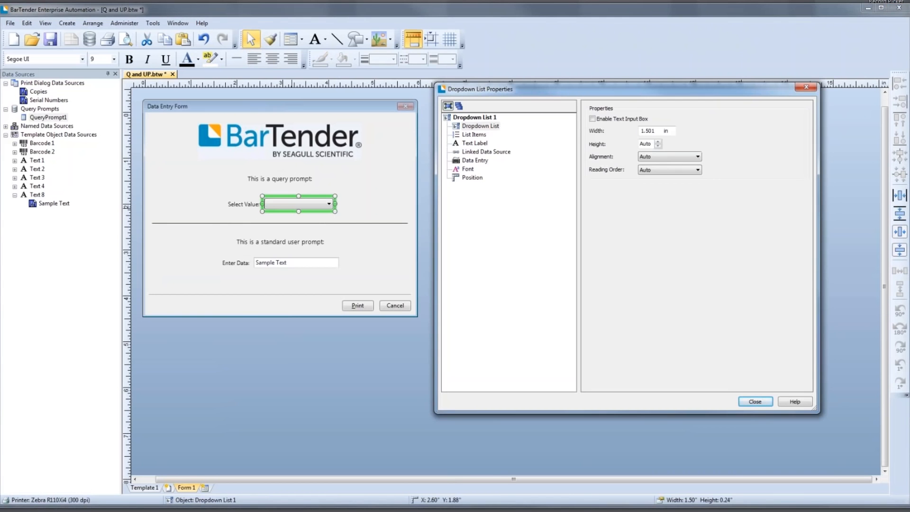
{"action": "left_click", "coordinate": [472, 135]}
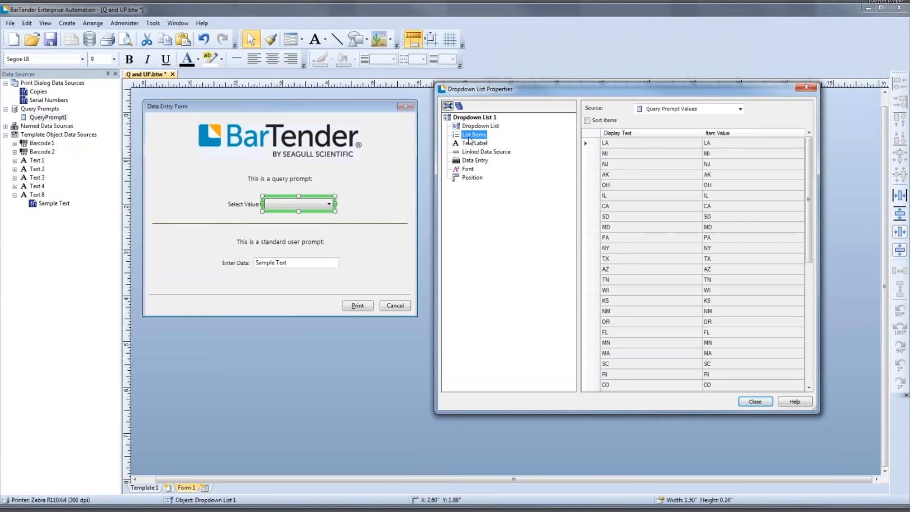
{"action": "left_click", "coordinate": [472, 127]}
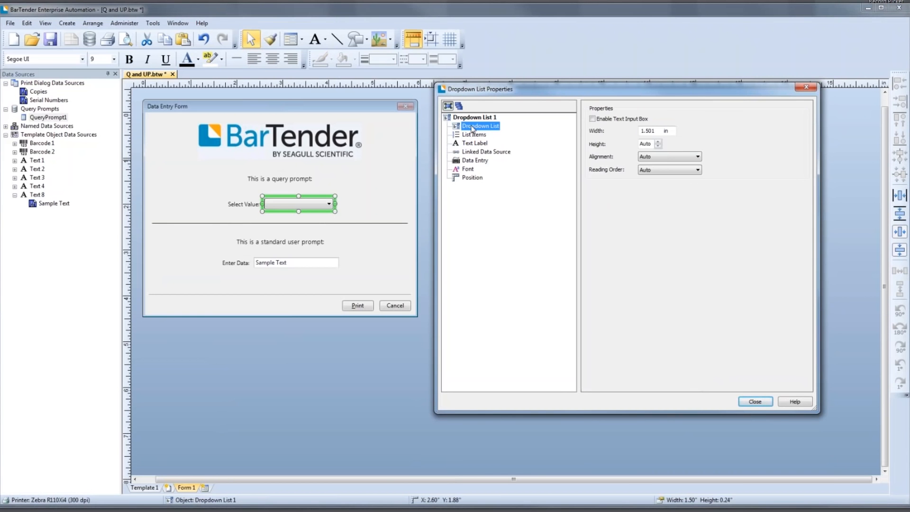
{"action": "left_click", "coordinate": [473, 118]}
{"action": "left_click", "coordinate": [469, 139]}
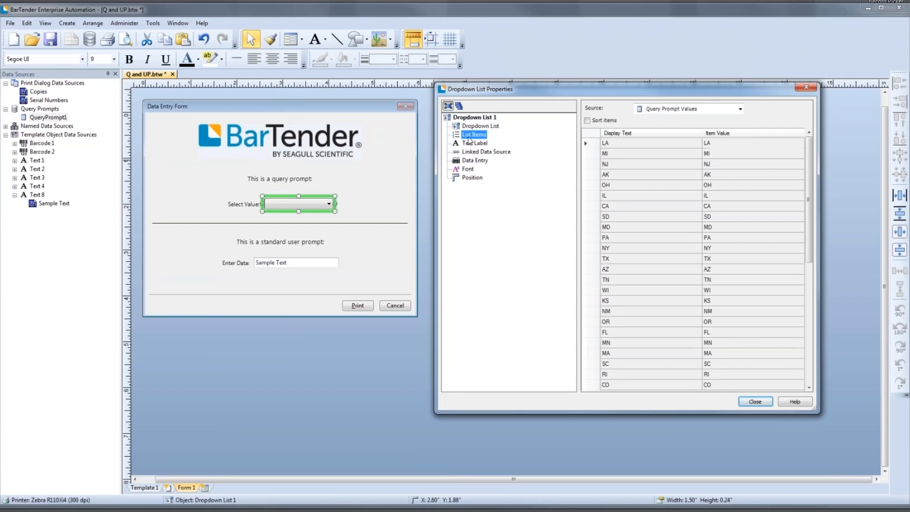
{"action": "left_click", "coordinate": [470, 142]}
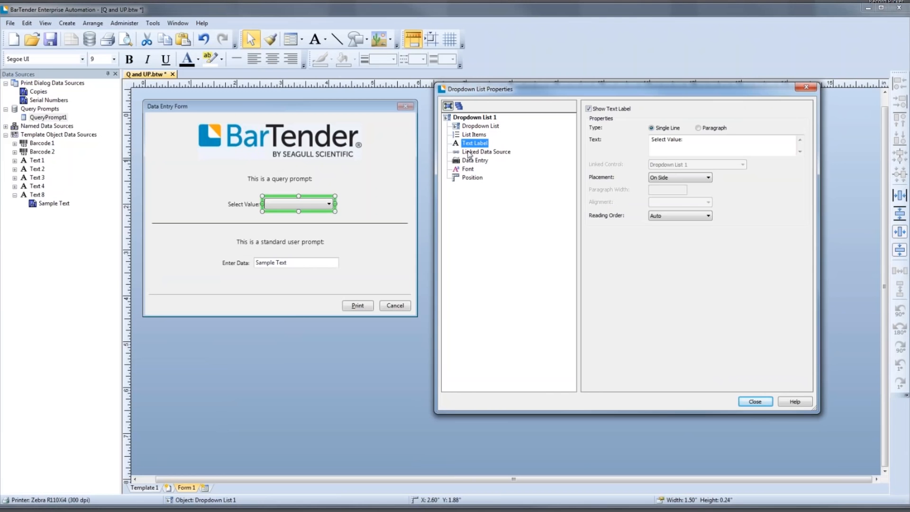
{"action": "left_click", "coordinate": [651, 216]}
{"action": "left_click", "coordinate": [659, 178]}
{"action": "left_click", "coordinate": [659, 178]}
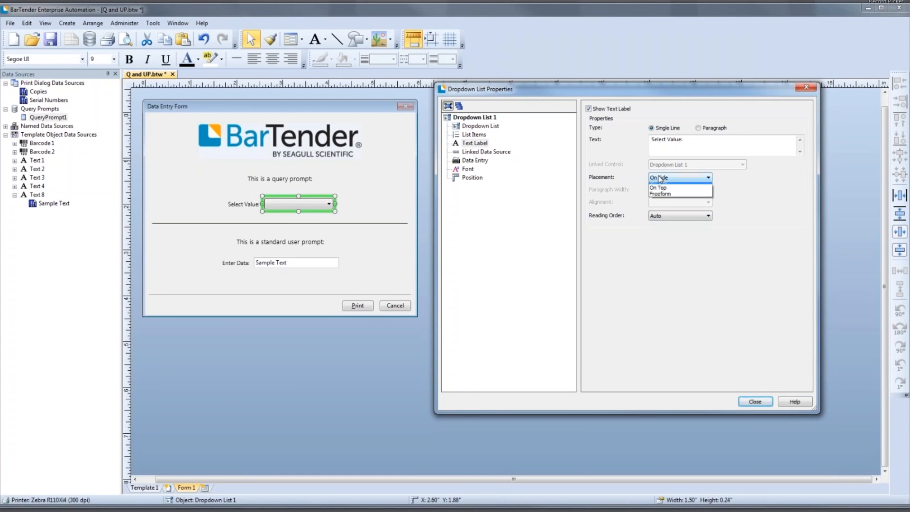
{"action": "left_click", "coordinate": [659, 179]}
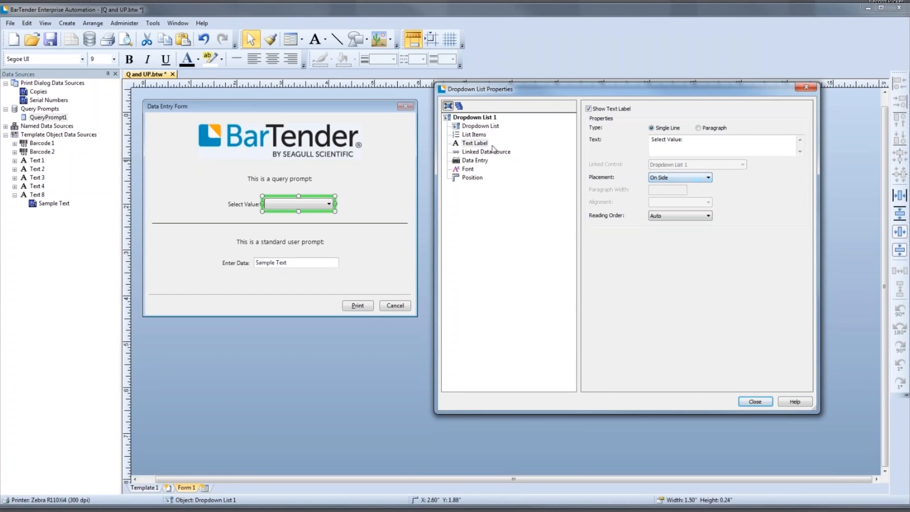
- Review the dropdown's data entry, font and position settings, and its alignment and reading order options
{"action": "left_click", "coordinate": [481, 162]}
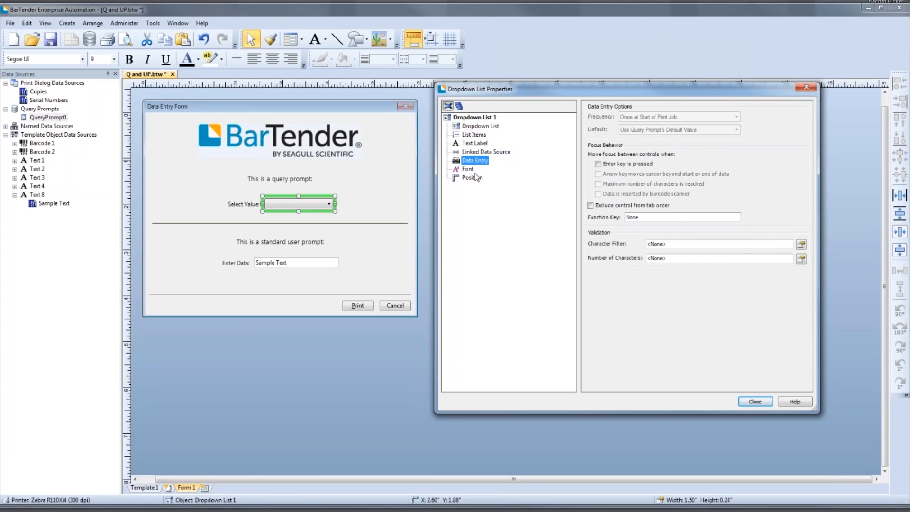
{"action": "left_click", "coordinate": [474, 171]}
{"action": "left_click", "coordinate": [474, 179]}
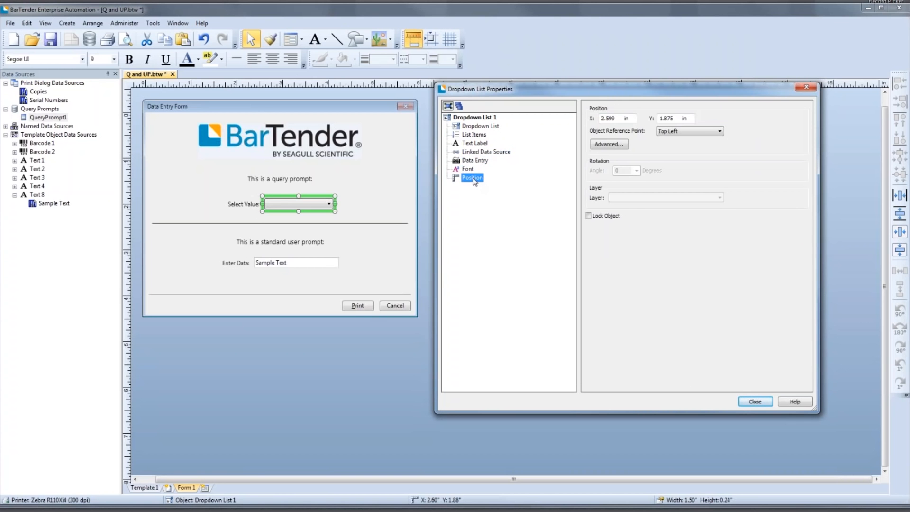
{"action": "left_click", "coordinate": [477, 136]}
{"action": "left_click", "coordinate": [478, 128]}
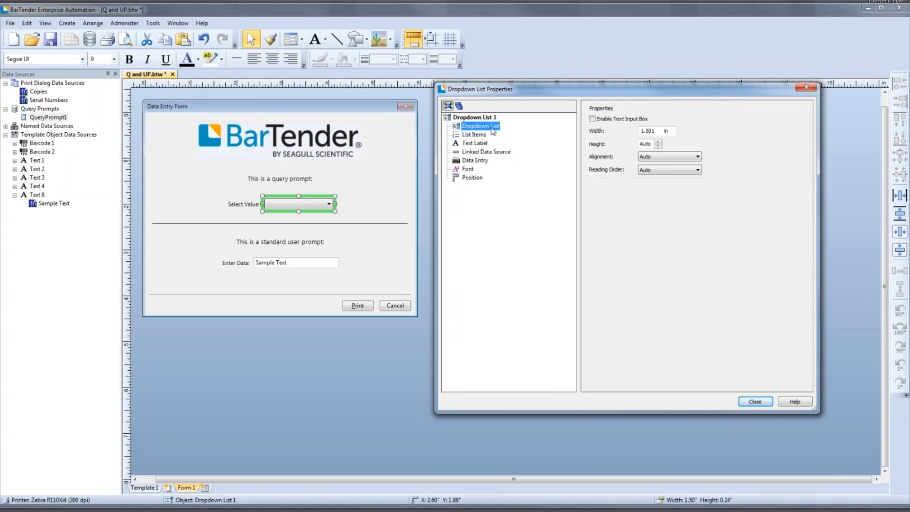
{"action": "left_click", "coordinate": [660, 159]}
{"action": "left_click", "coordinate": [659, 163]}
{"action": "left_click", "coordinate": [656, 172]}
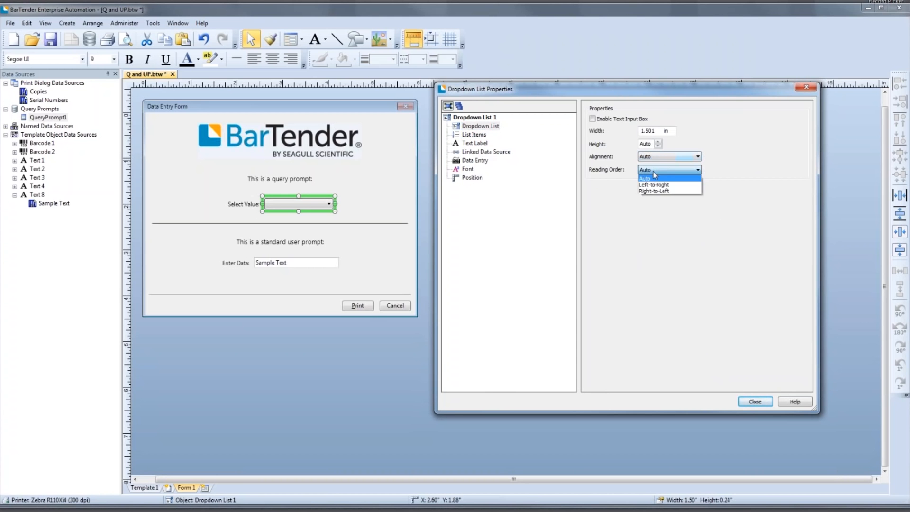
{"action": "left_click", "coordinate": [654, 172]}
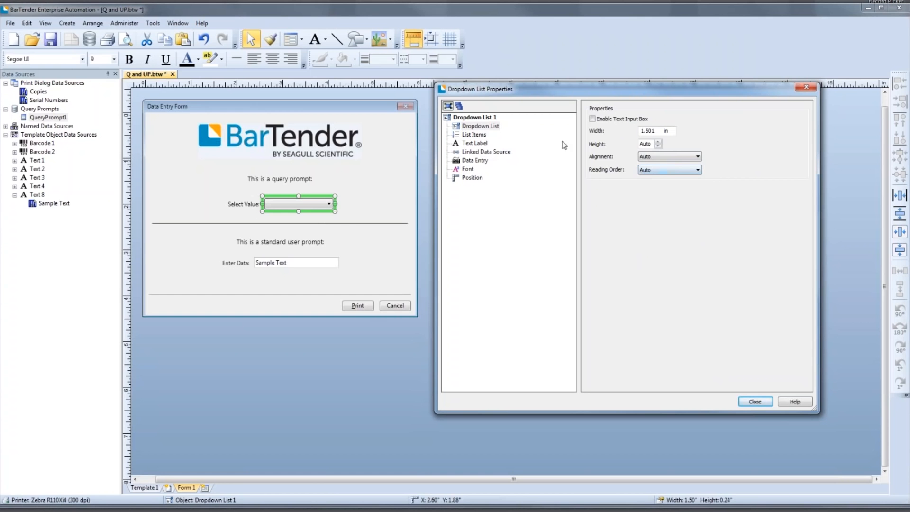
- Set the Select Value dropdown list's height to 10 lines and close its properties
{"action": "left_click", "coordinate": [658, 142]}
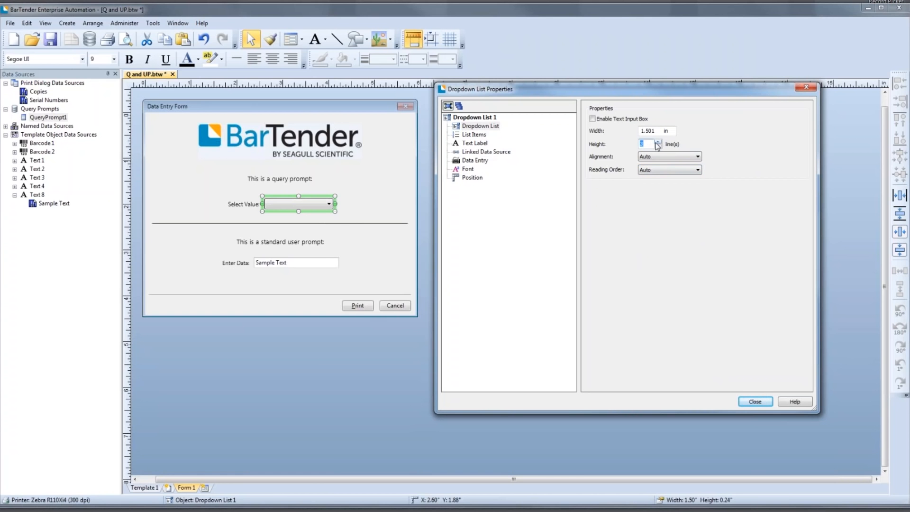
{"action": "type", "text": "4"}
{"action": "double_click", "coordinate": [646, 144]}
{"action": "type", "text": "10"}
{"action": "left_click", "coordinate": [744, 401]}
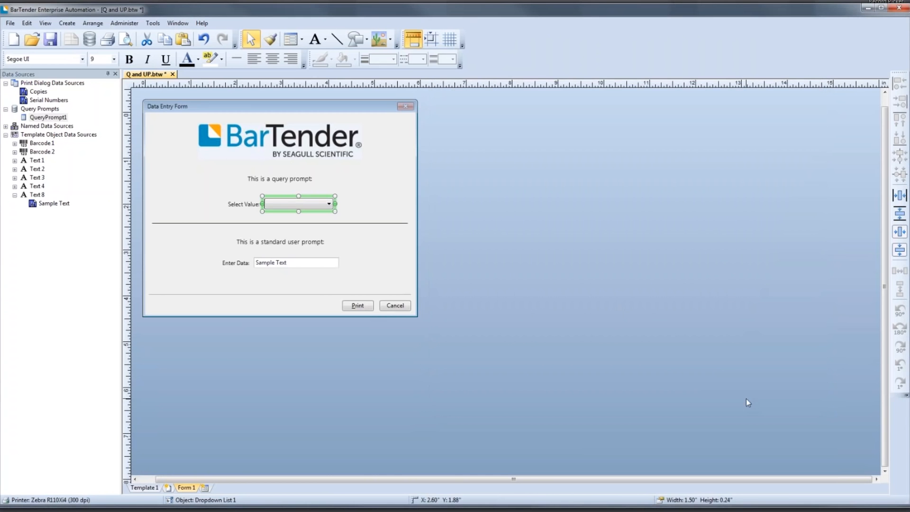
{"action": "left_click", "coordinate": [618, 305]}
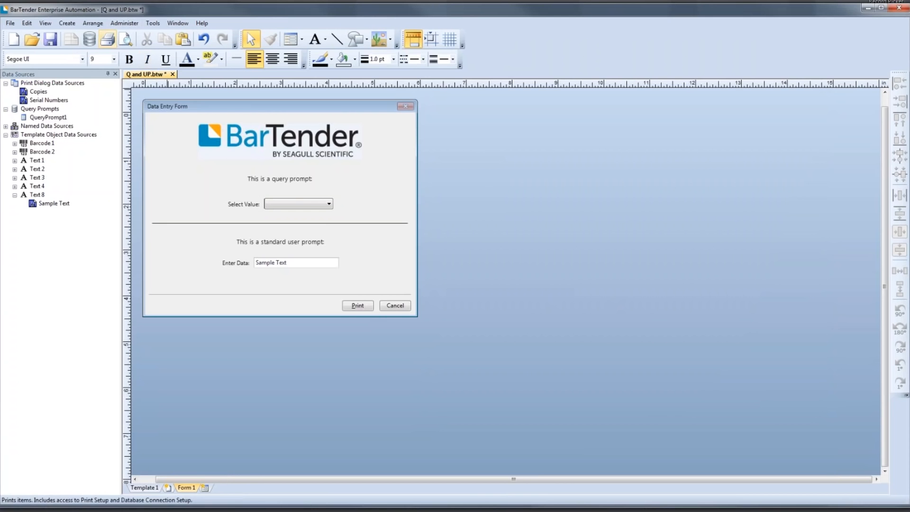
- Start a print preview of the label and choose NJ for the query prompt in the data entry form
{"action": "left_click", "coordinate": [108, 40]}
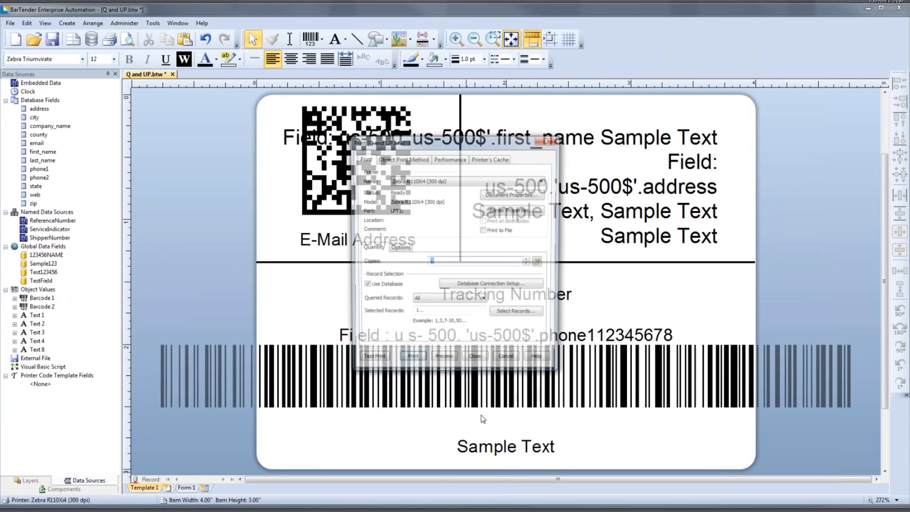
{"action": "left_click", "coordinate": [483, 359]}
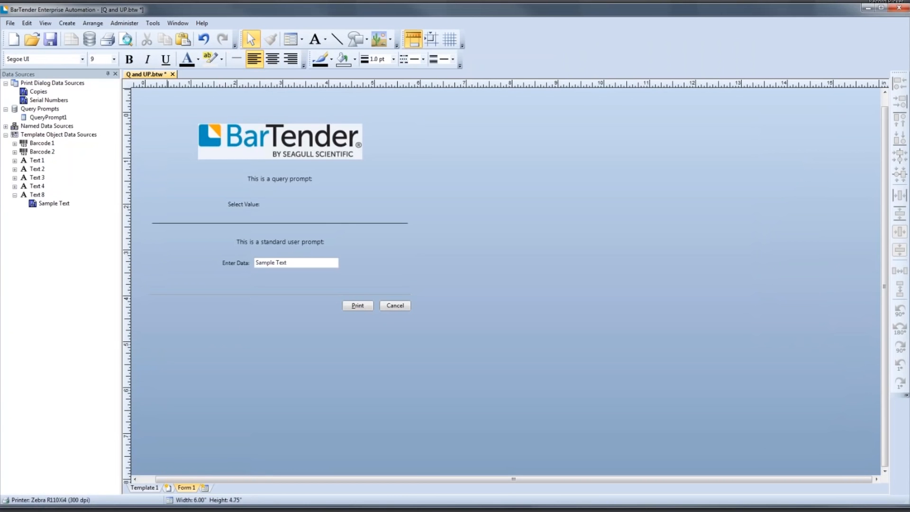
{"action": "left_click", "coordinate": [126, 39]}
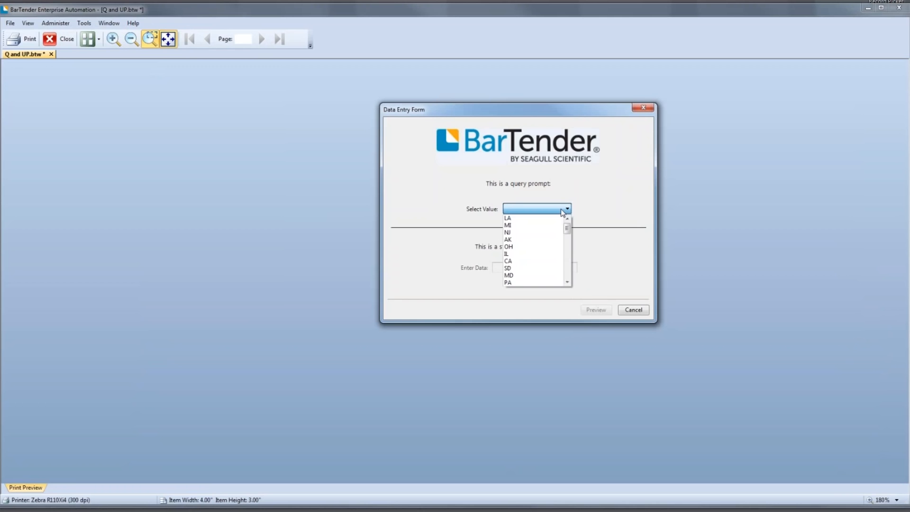
{"action": "left_click", "coordinate": [554, 237]}
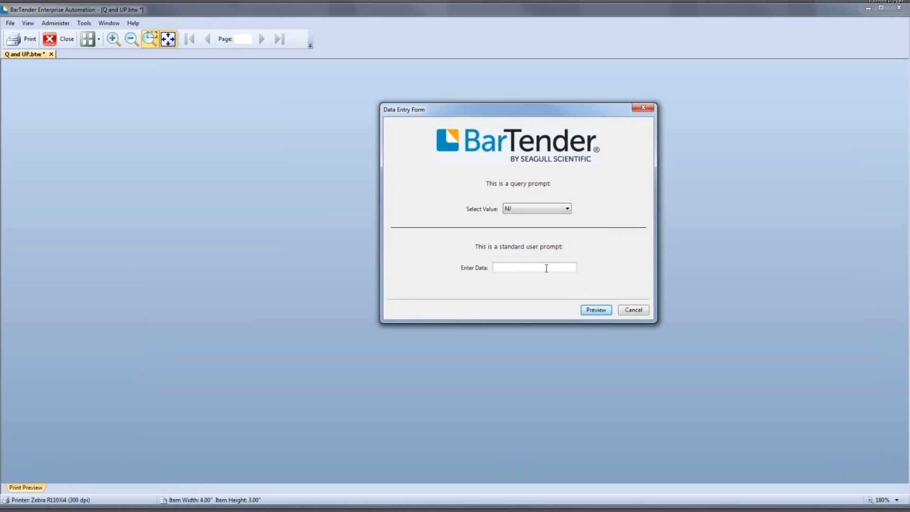
- Enter "abc 123" as the form's data, preview the resulting label, and close the preview
{"action": "type", "text": "abs 123"}
{"action": "key", "text": "BackSpace"}
{"action": "type", "text": "c"}
{"action": "left_click", "coordinate": [595, 309]}
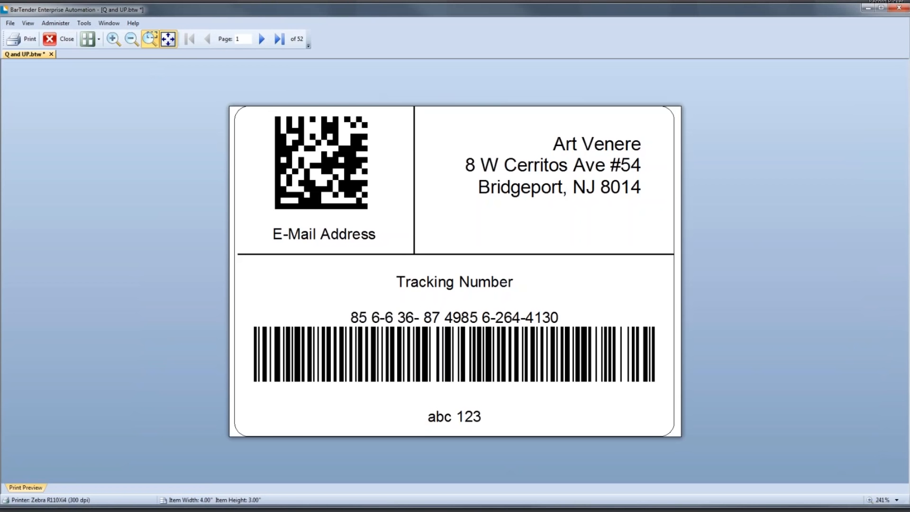
{"action": "scroll", "coordinate": [101, 142], "scroll_direction": "up", "scroll_amount": 1}
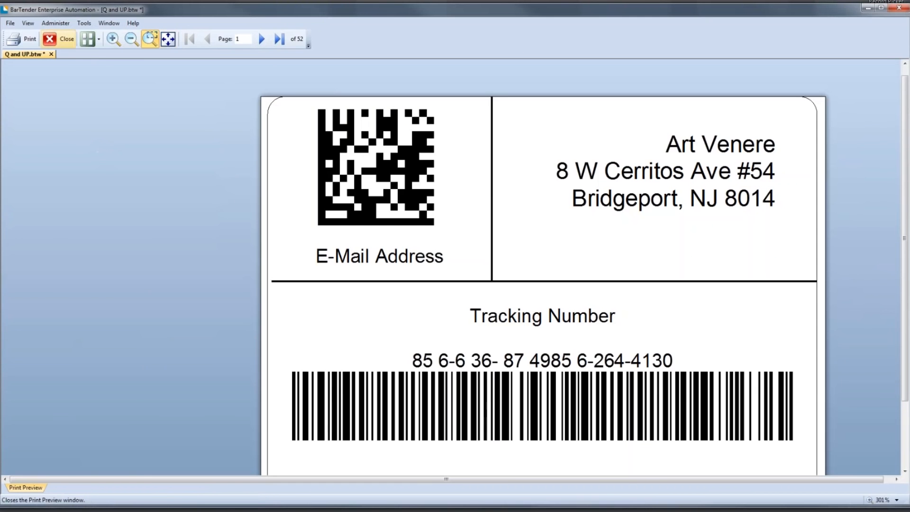
{"action": "left_click", "coordinate": [59, 40]}
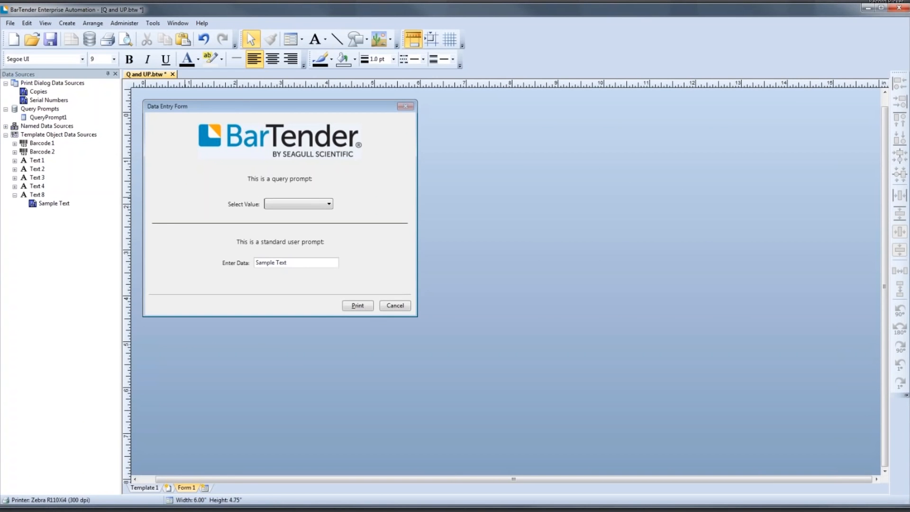
- Enable autocomplete for the Enter Data text input box with Previously Entered Values as its source
{"action": "left_click", "coordinate": [270, 263]}
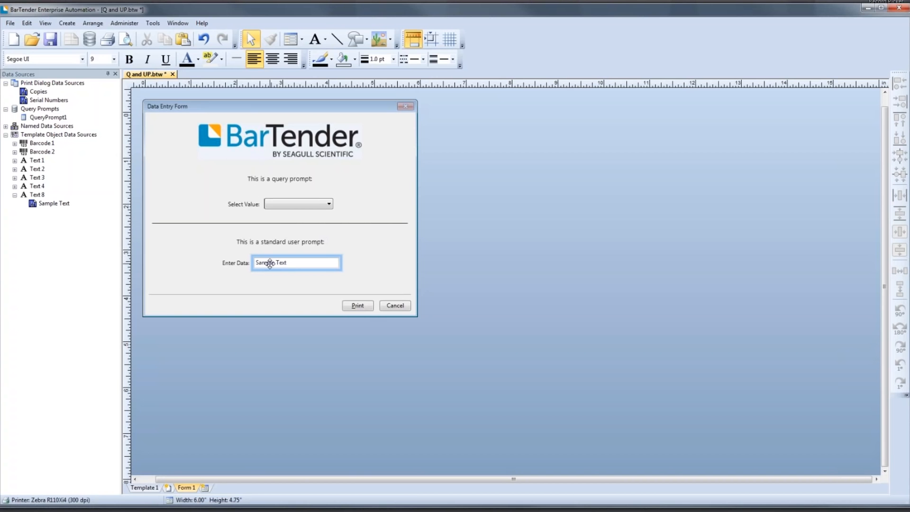
{"action": "left_click", "coordinate": [269, 264]}
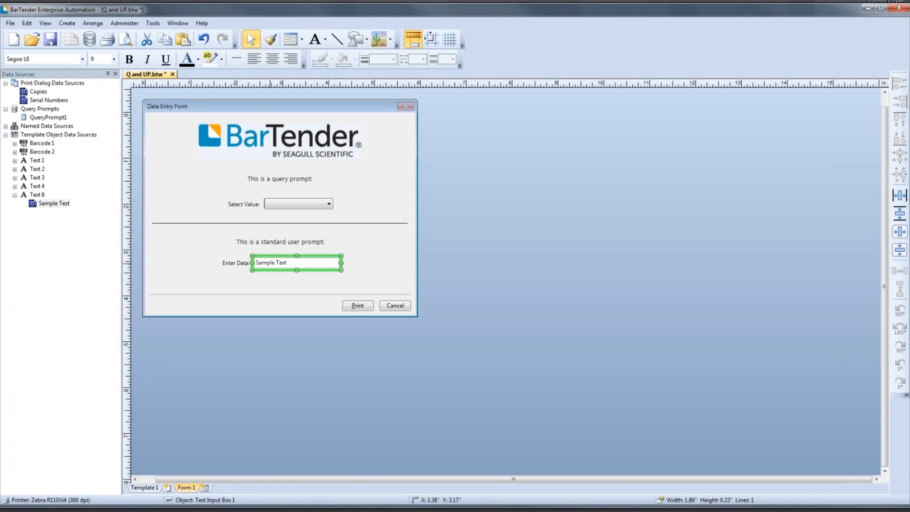
{"action": "double_click", "coordinate": [270, 263]}
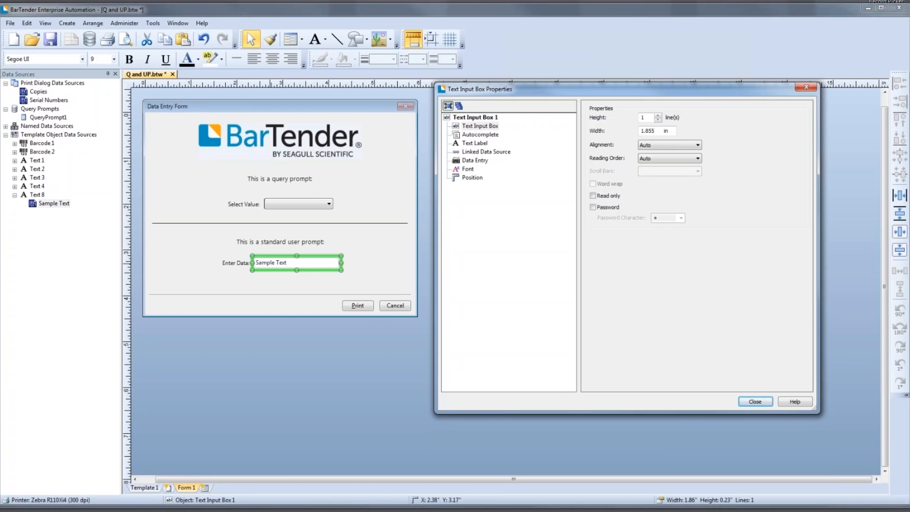
{"action": "left_click", "coordinate": [477, 136]}
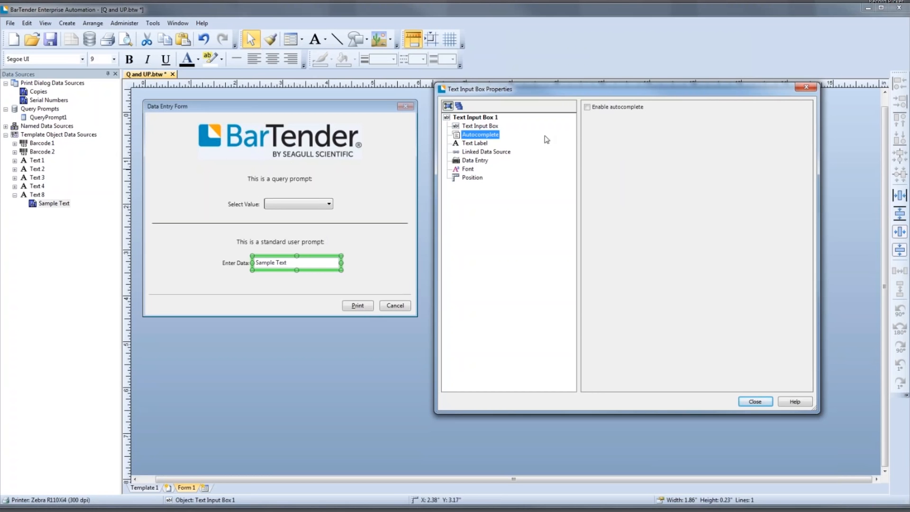
{"action": "left_click", "coordinate": [590, 108]}
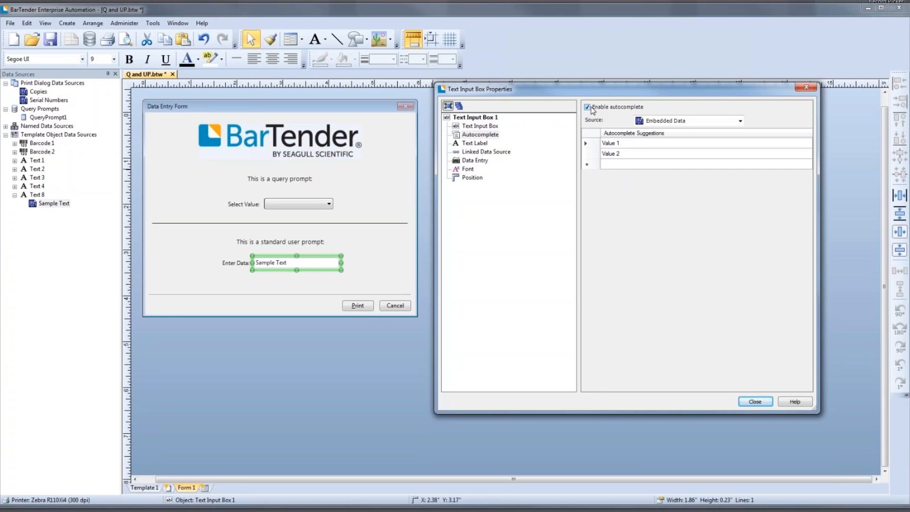
{"action": "left_click", "coordinate": [693, 121]}
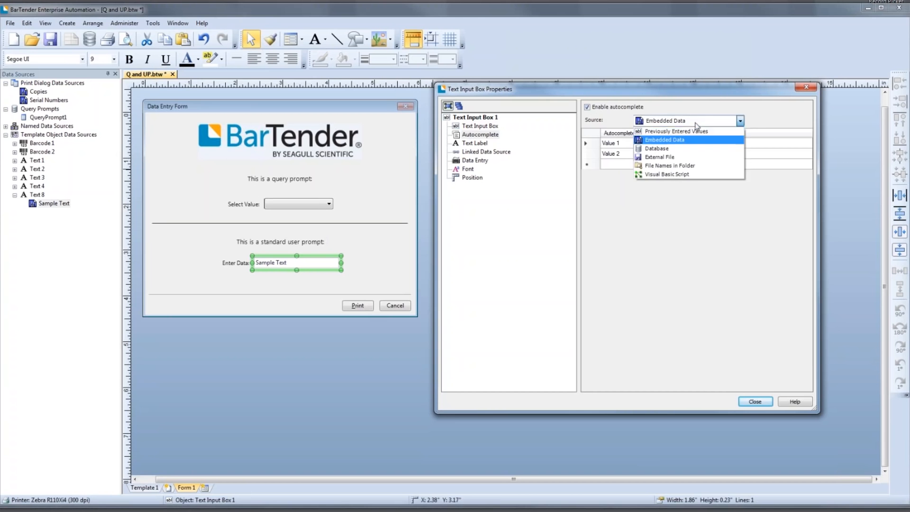
{"action": "left_click", "coordinate": [693, 135]}
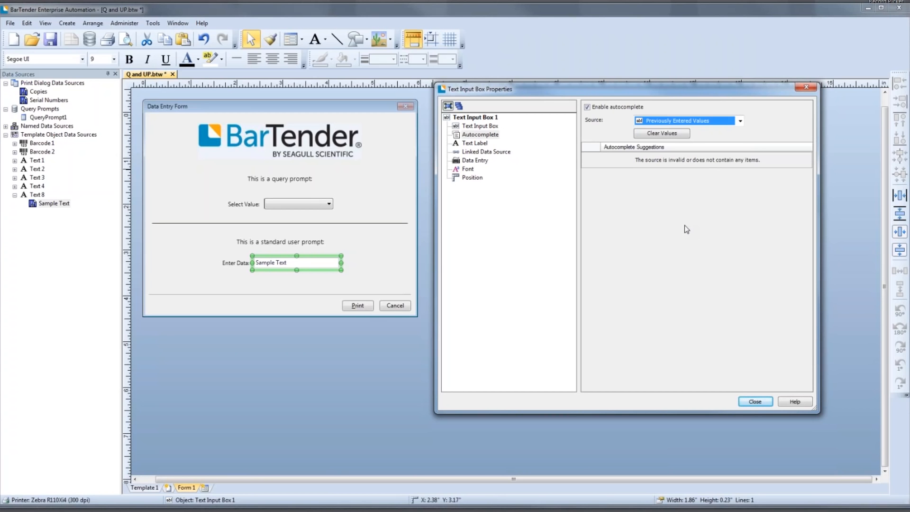
- Set the autocomplete source to Database and connect it to the Microsoft Excel file us-500.xlsx
{"action": "left_click", "coordinate": [740, 121]}
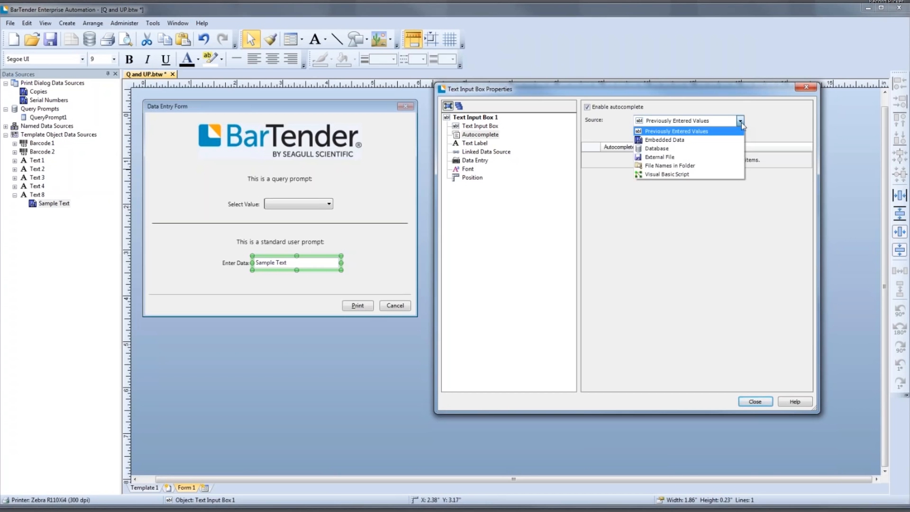
{"action": "left_click", "coordinate": [718, 150]}
{"action": "left_click", "coordinate": [676, 236]}
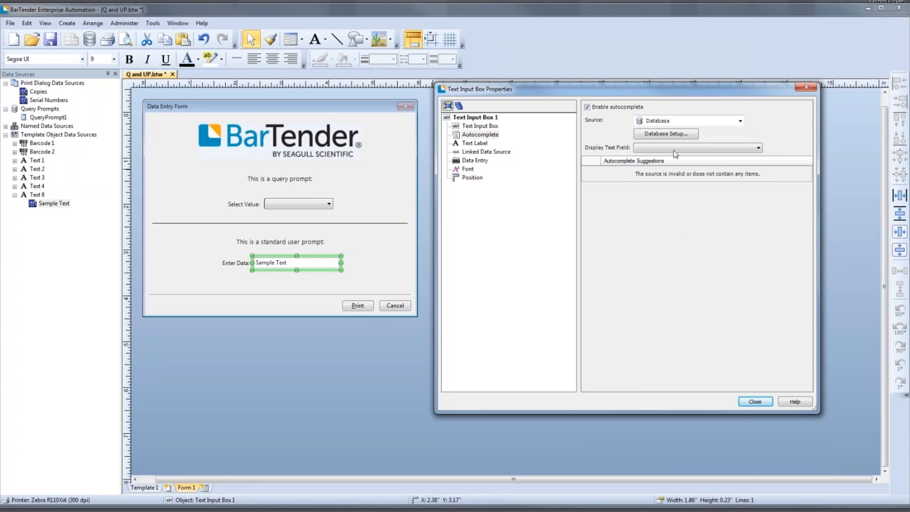
{"action": "left_click", "coordinate": [678, 136]}
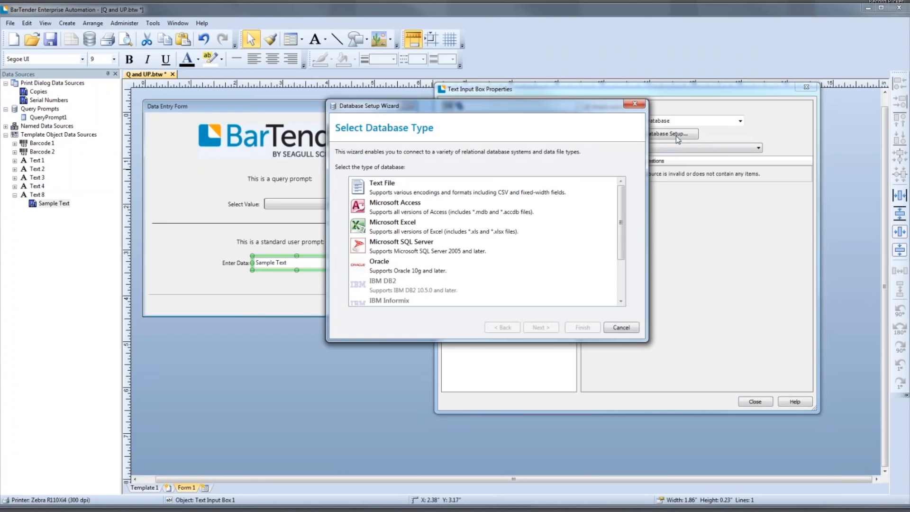
{"action": "left_click", "coordinate": [561, 222]}
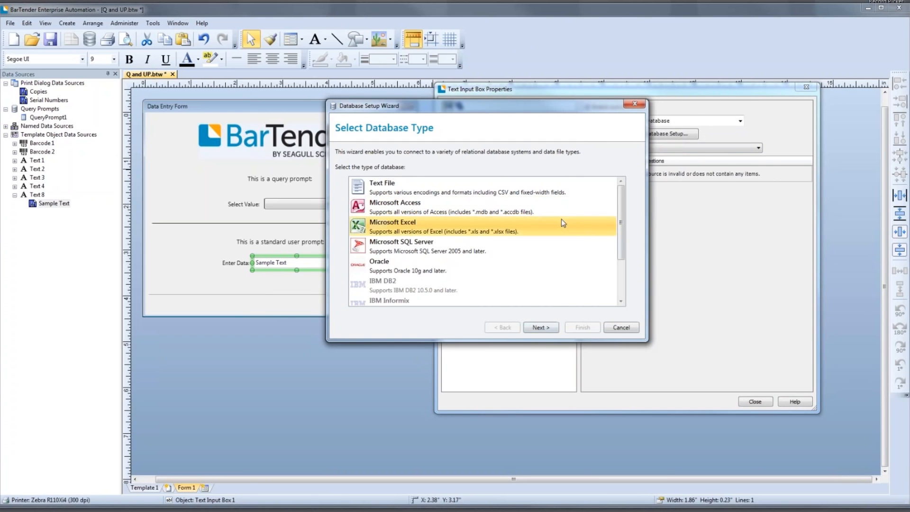
{"action": "left_click", "coordinate": [545, 328]}
{"action": "left_click", "coordinate": [616, 206]}
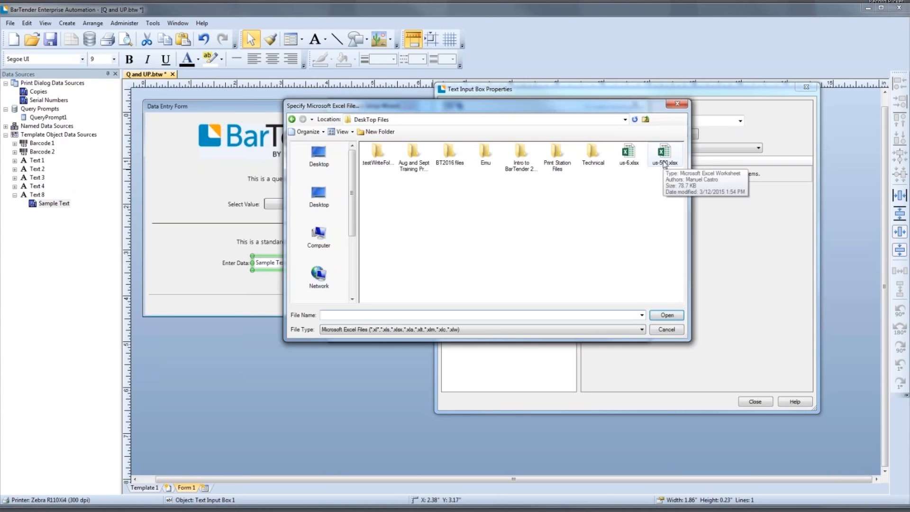
{"action": "double_click", "coordinate": [665, 161]}
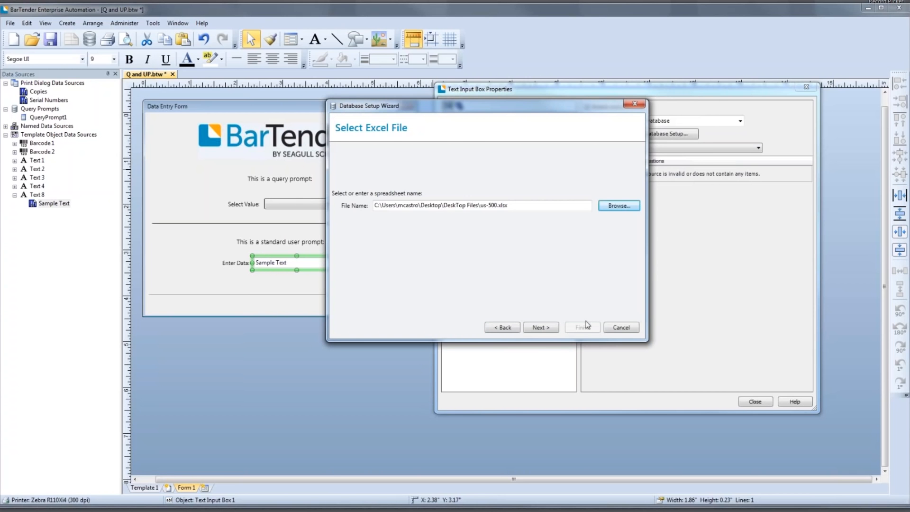
{"action": "left_click", "coordinate": [548, 331]}
{"action": "left_click", "coordinate": [579, 327]}
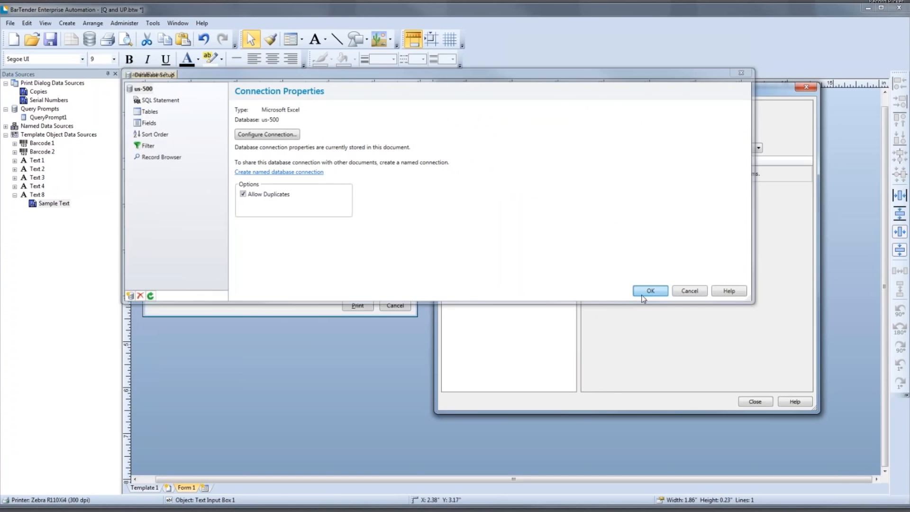
{"action": "left_click", "coordinate": [652, 291]}
- Set the autocomplete suggestions' display text field to email and close the text input box's properties
{"action": "left_click", "coordinate": [694, 149]}
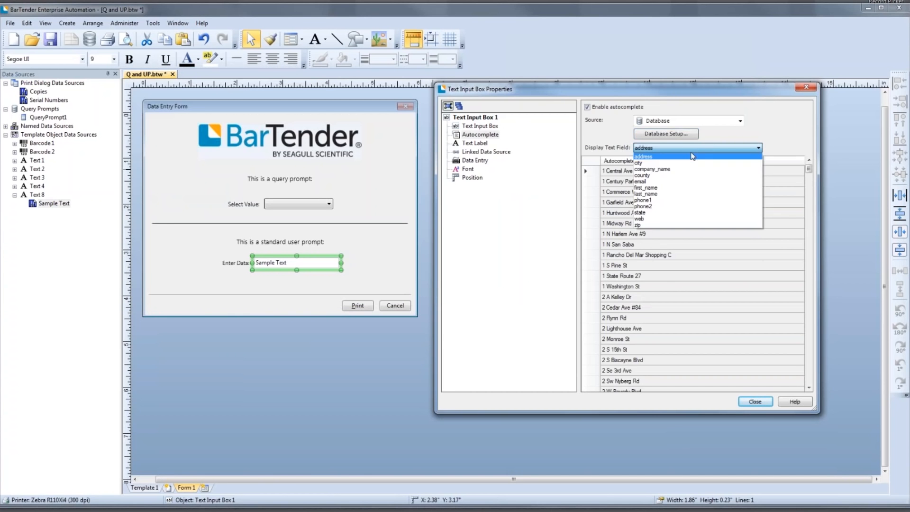
{"action": "left_click", "coordinate": [674, 181]}
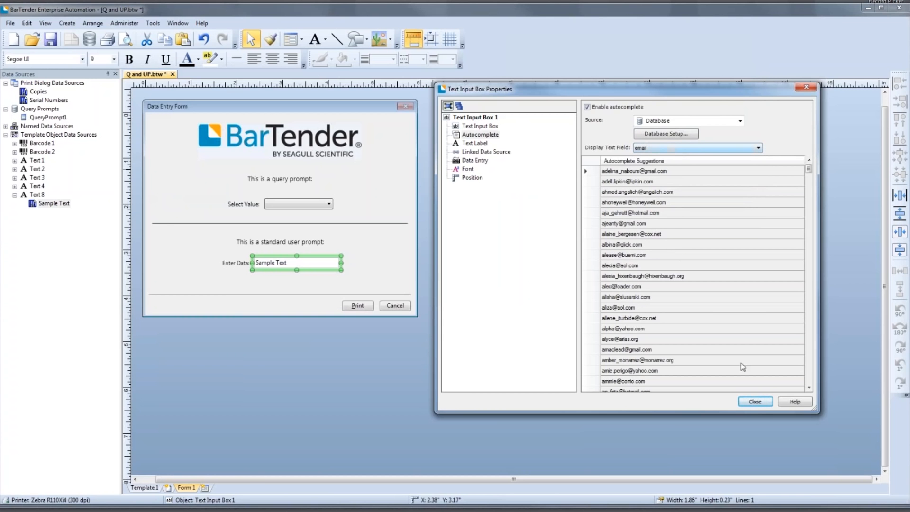
{"action": "left_click", "coordinate": [755, 401]}
{"action": "left_click", "coordinate": [567, 369]}
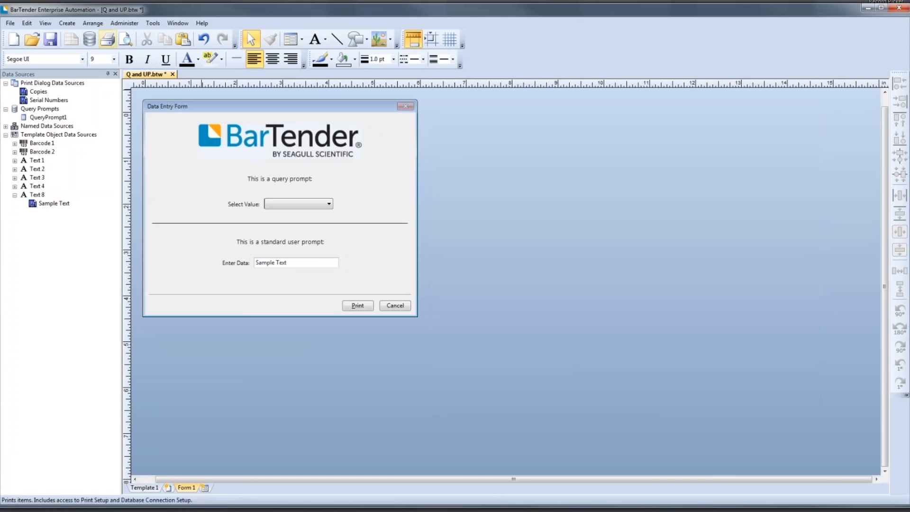
- Start a print preview of the label and choose WI for the query prompt in the data entry form
{"action": "left_click", "coordinate": [121, 40]}
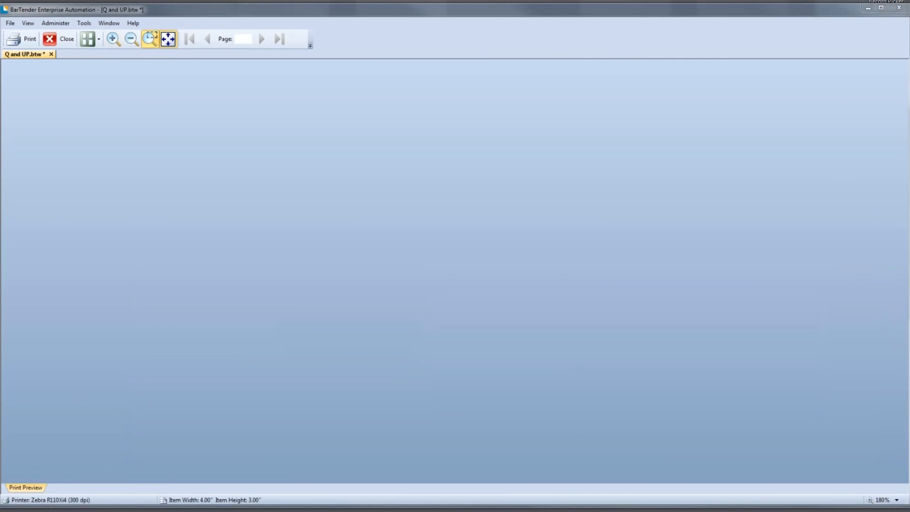
{"action": "left_click", "coordinate": [554, 211]}
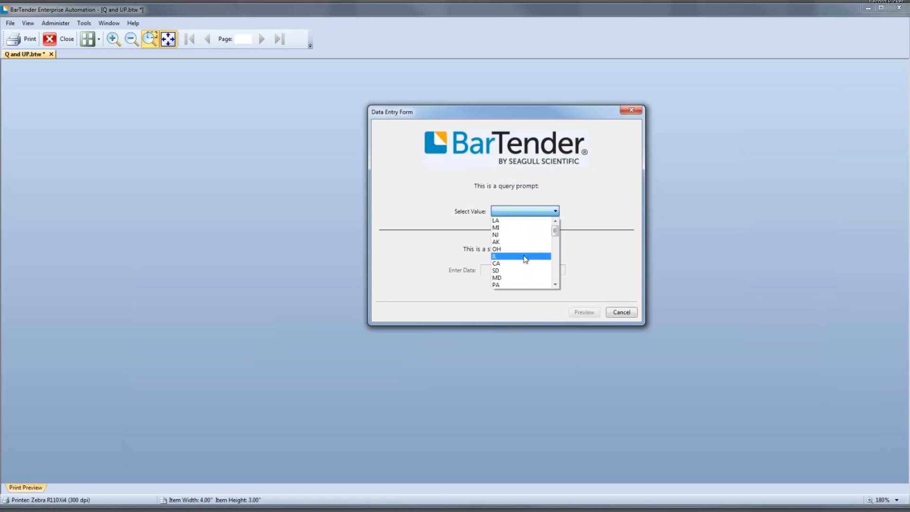
{"action": "scroll", "coordinate": [525, 260], "scroll_direction": "down", "scroll_amount": 3}
{"action": "left_click", "coordinate": [524, 258]}
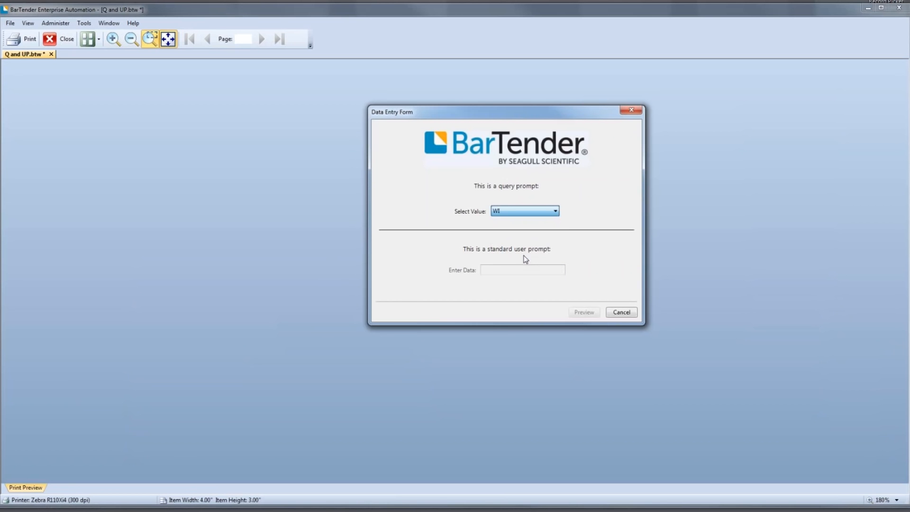
- Narrow the Enter Data suggestions with "alp", choose the matching e-mail address, preview the resulting label, and close the preview
{"action": "type", "text": "a"}
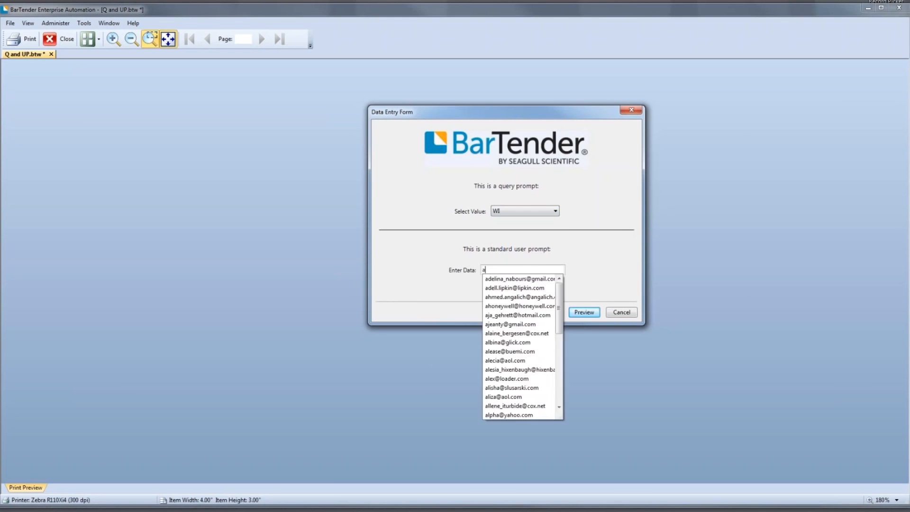
{"action": "type", "text": "lp"}
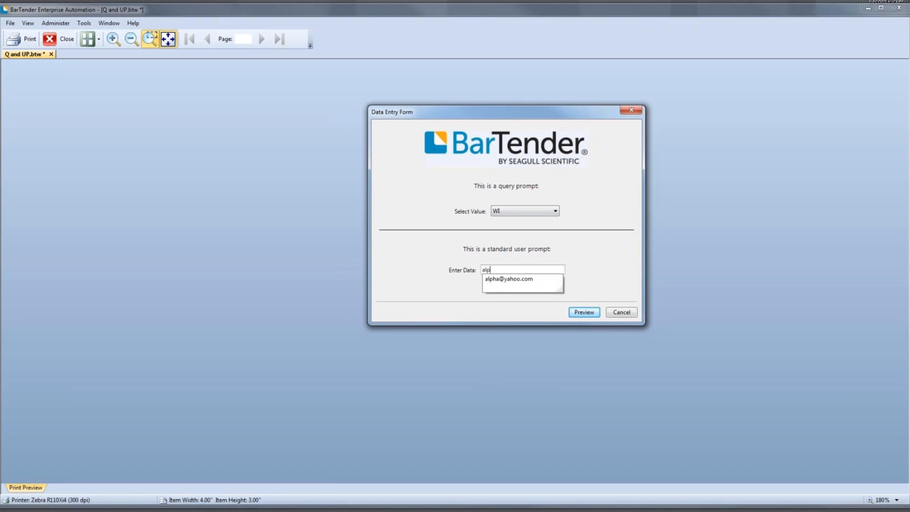
{"action": "key", "text": "BackSpace"}
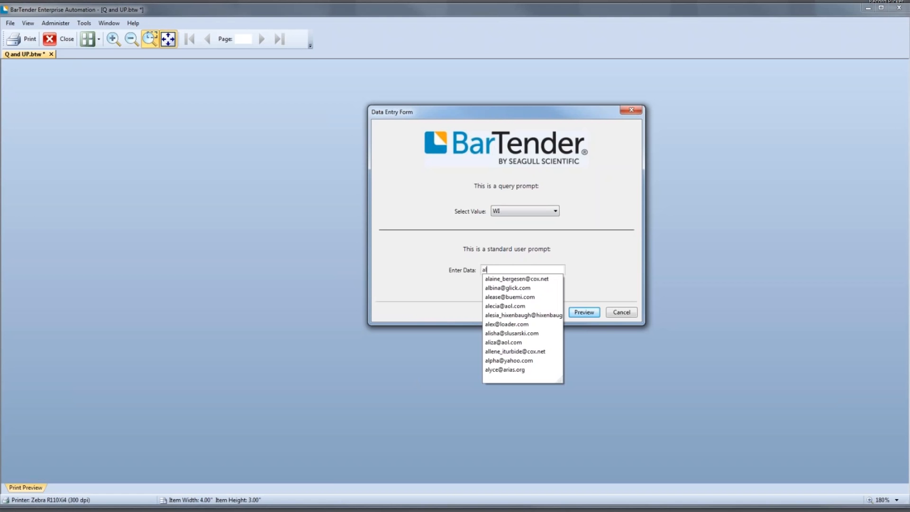
{"action": "type", "text": "p"}
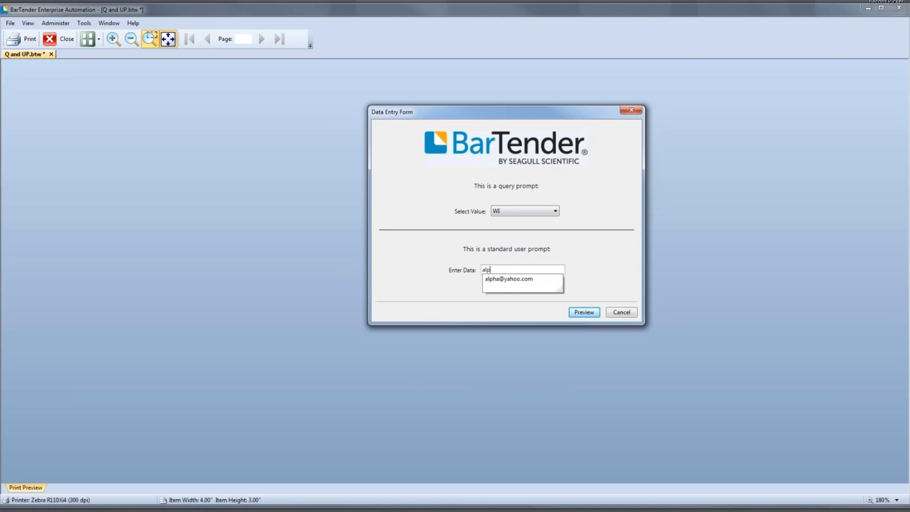
{"action": "left_click", "coordinate": [516, 283]}
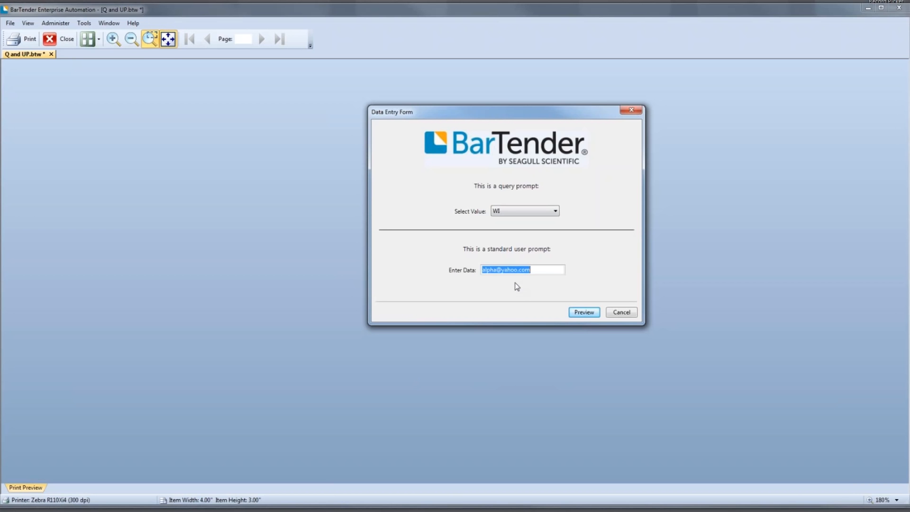
{"action": "left_click", "coordinate": [574, 313]}
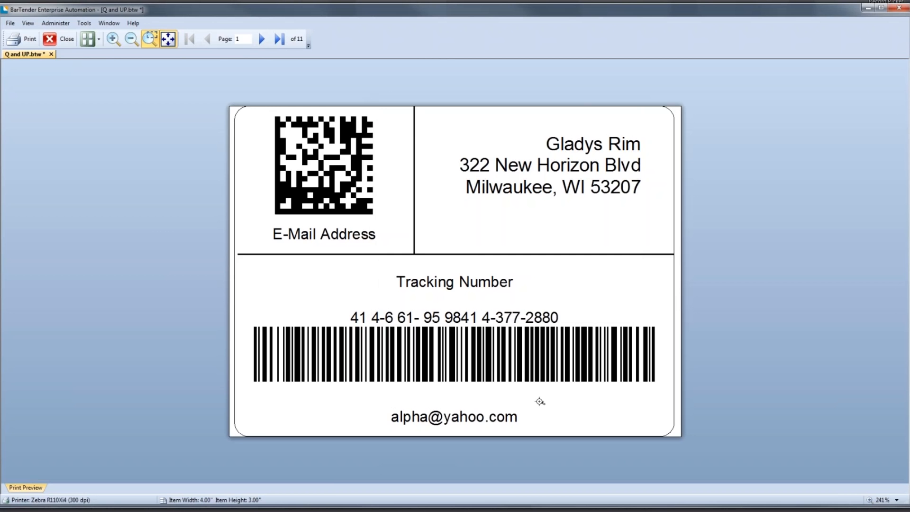
{"action": "left_click", "coordinate": [69, 40]}
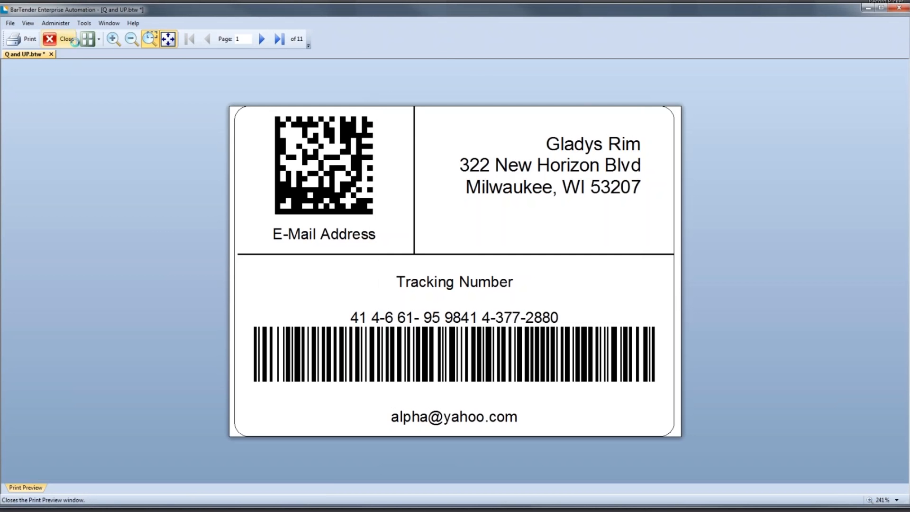
- Delete the Enter Data text input box from the form
{"action": "left_click", "coordinate": [301, 263]}
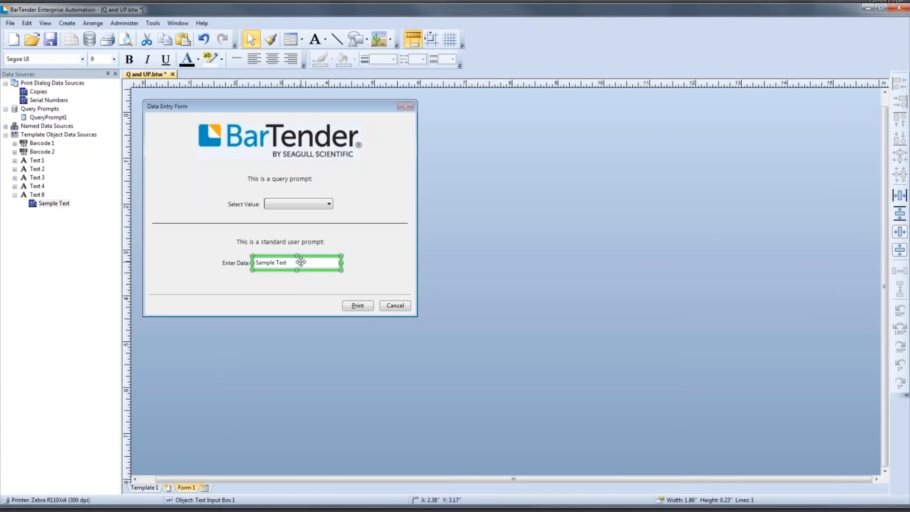
{"action": "key", "text": "Delete"}
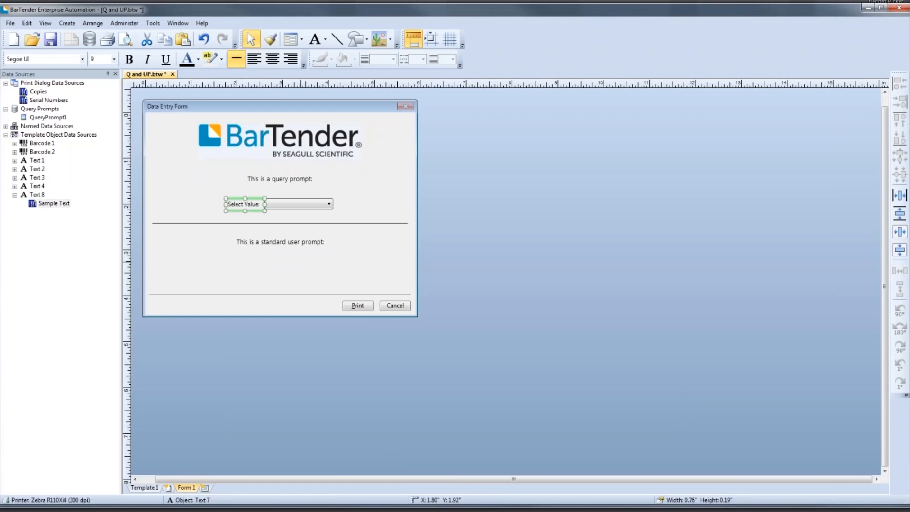
{"action": "left_click", "coordinate": [299, 262]}
- Create a dropdown list linked to the Text 8 Sample Text data source and place it below the standard user prompt text
{"action": "left_click_drag", "start_coordinate": [63, 207], "coordinate": [279, 269]}
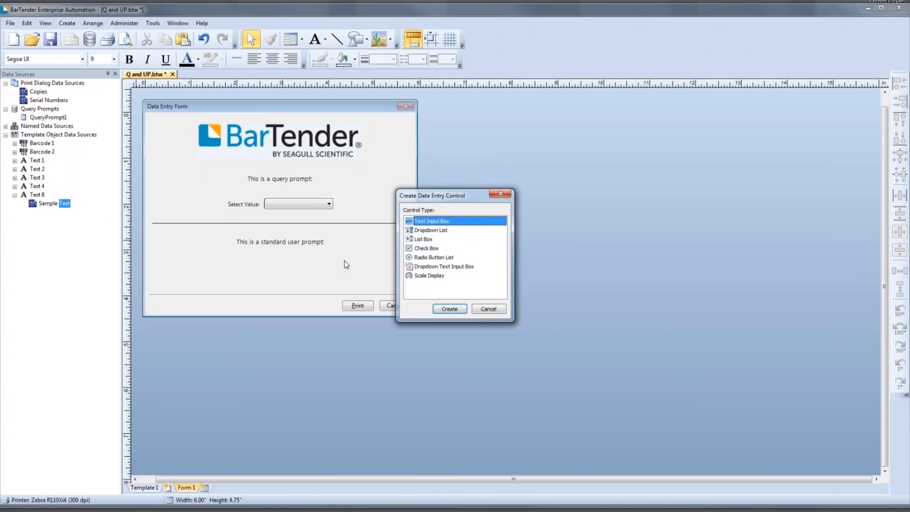
{"action": "left_click", "coordinate": [424, 230]}
{"action": "left_click", "coordinate": [436, 309]}
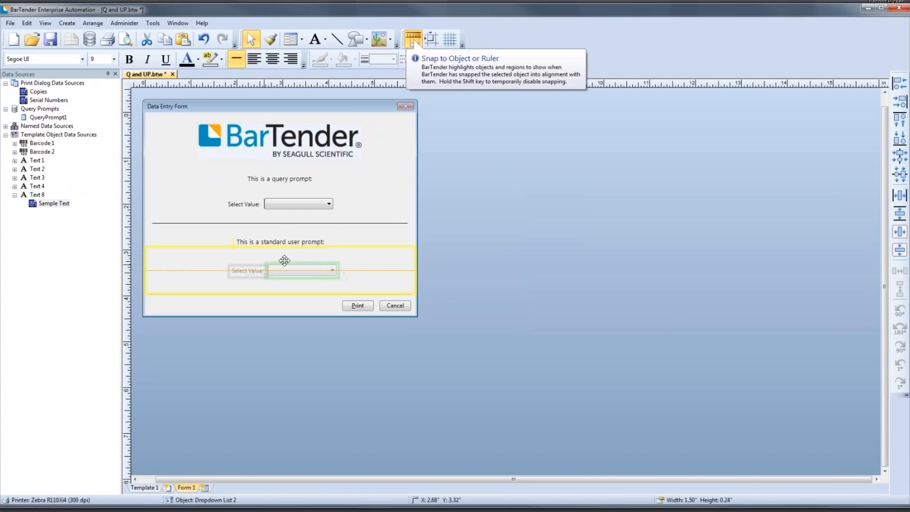
{"action": "left_click", "coordinate": [284, 264]}
{"action": "left_click", "coordinate": [278, 289]}
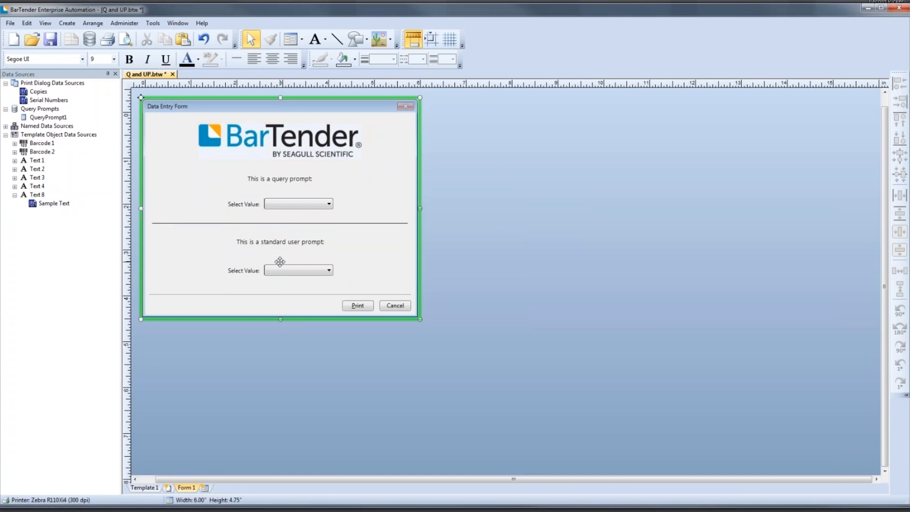
- Set the new dropdown list's item source to Database and connect it to the Microsoft Excel file us-500.xlsx
{"action": "double_click", "coordinate": [281, 264]}
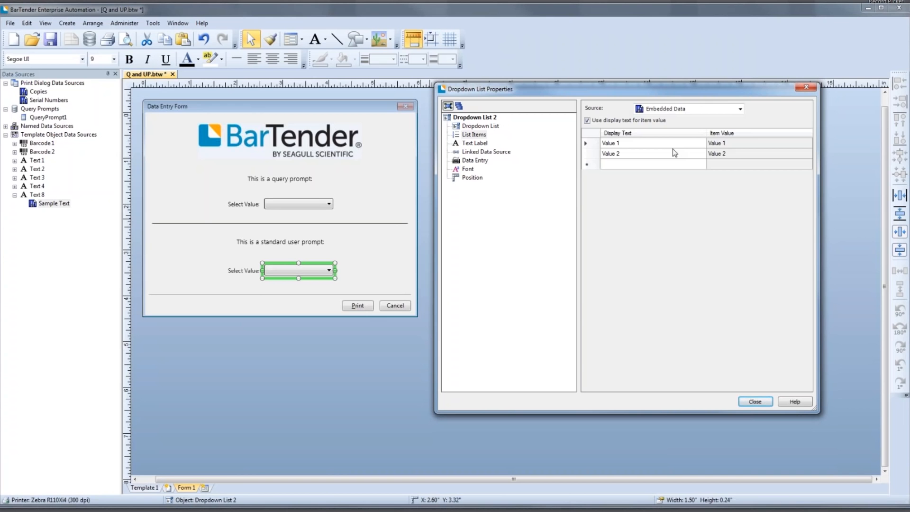
{"action": "left_click", "coordinate": [739, 111]}
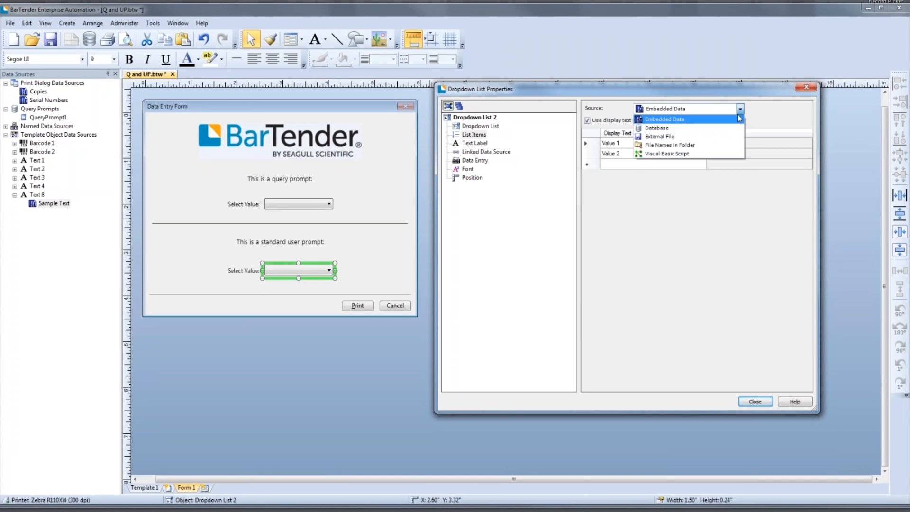
{"action": "left_click", "coordinate": [720, 129]}
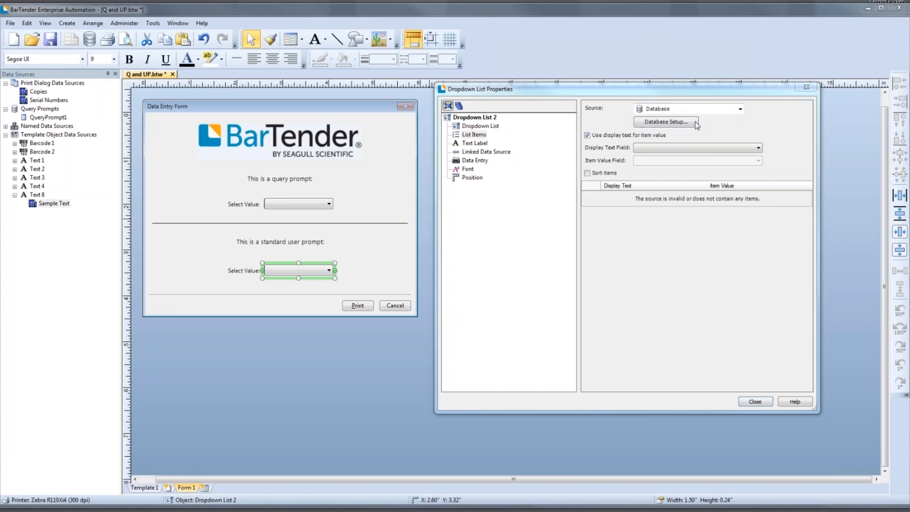
{"action": "left_click", "coordinate": [695, 123]}
{"action": "left_click", "coordinate": [481, 220]}
{"action": "left_click", "coordinate": [541, 327]}
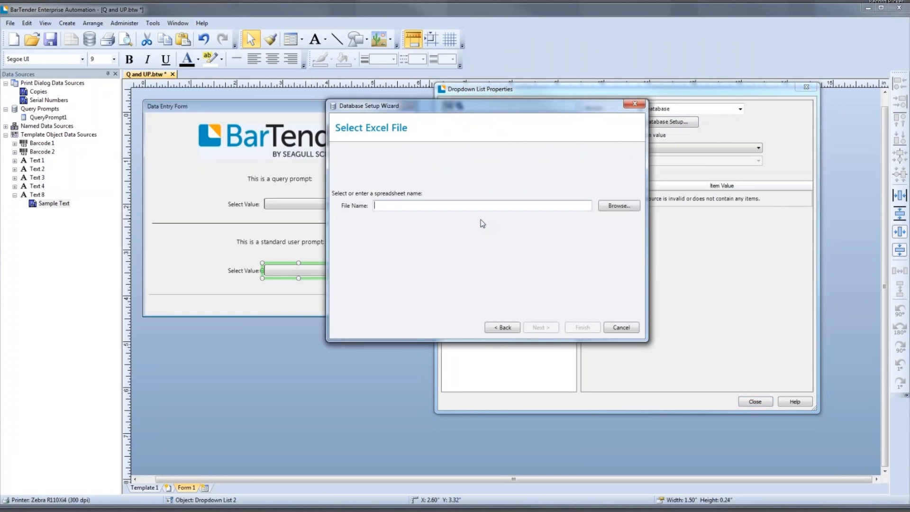
{"action": "left_click", "coordinate": [618, 205]}
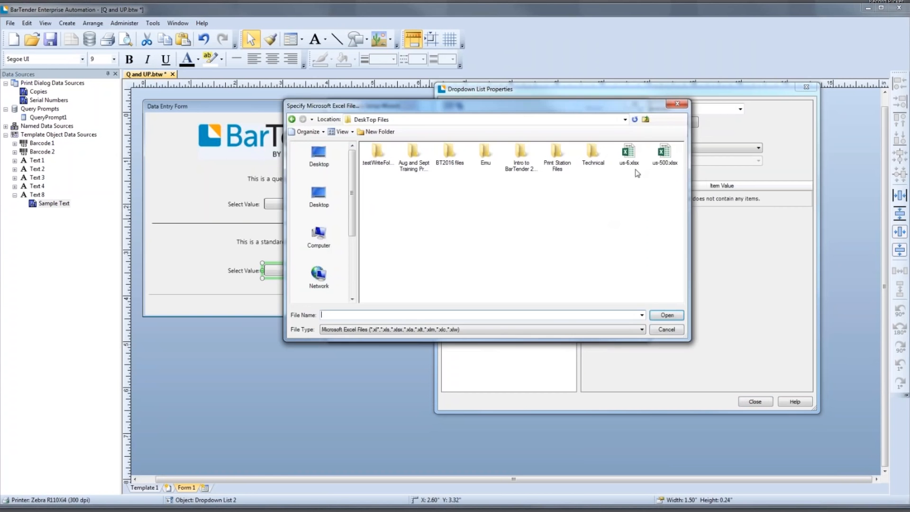
{"action": "left_click", "coordinate": [657, 160]}
{"action": "double_click", "coordinate": [657, 160]}
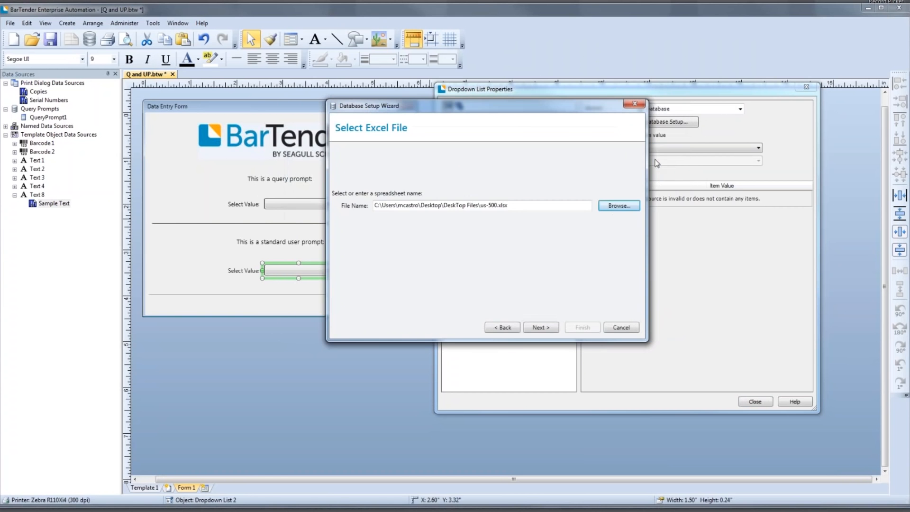
{"action": "left_click", "coordinate": [541, 327]}
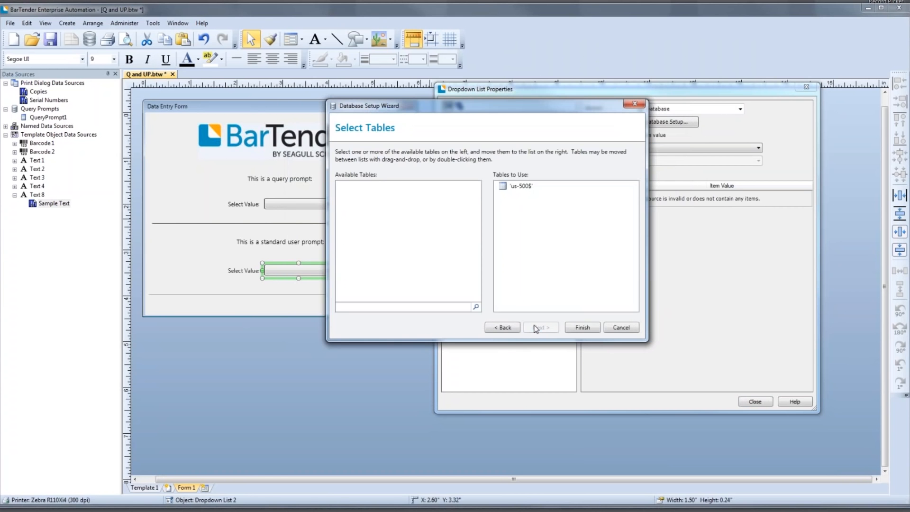
{"action": "left_click", "coordinate": [578, 331]}
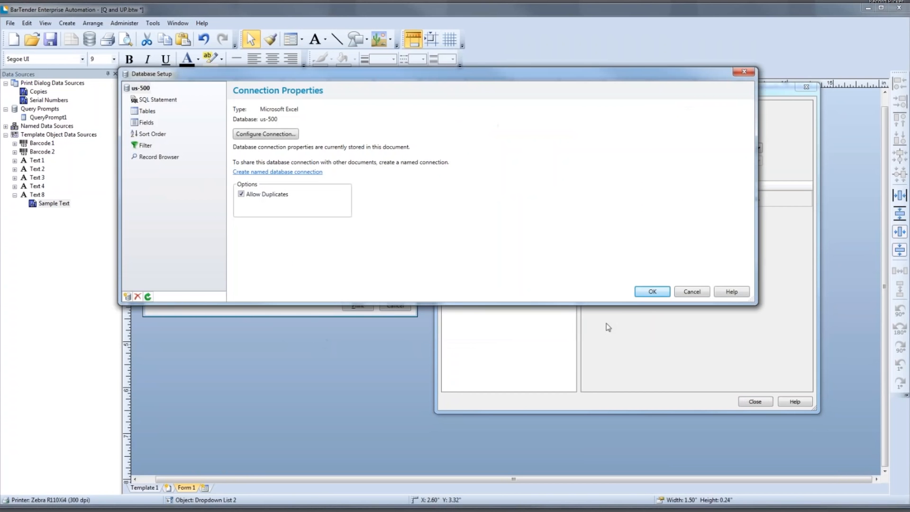
{"action": "left_click", "coordinate": [652, 292]}
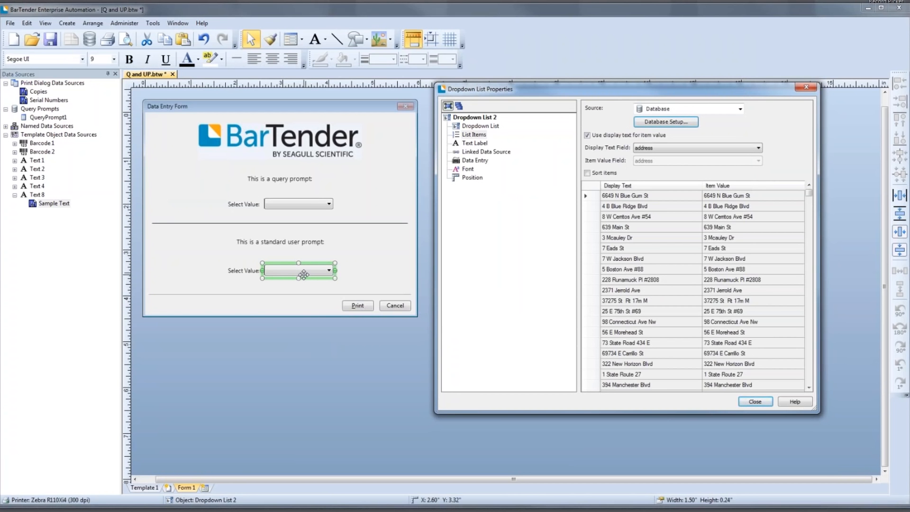
- Set the dropdown list's display text field to zip, close its properties, and start a print preview
{"action": "left_click", "coordinate": [656, 146]}
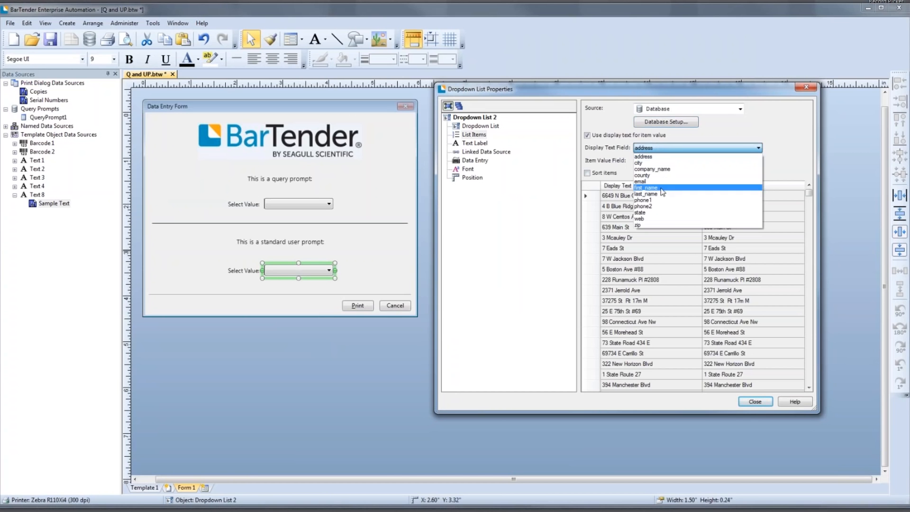
{"action": "left_click", "coordinate": [652, 225]}
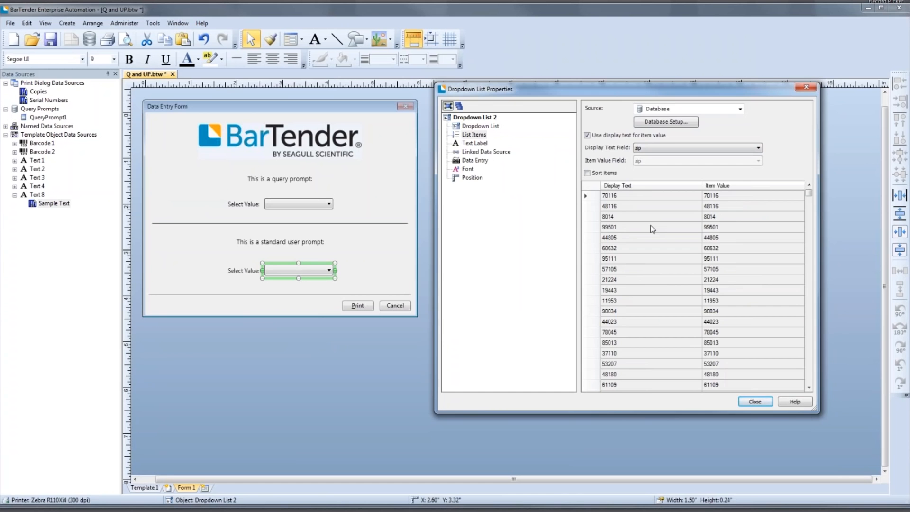
{"action": "left_click", "coordinate": [756, 402]}
{"action": "left_click", "coordinate": [385, 205]}
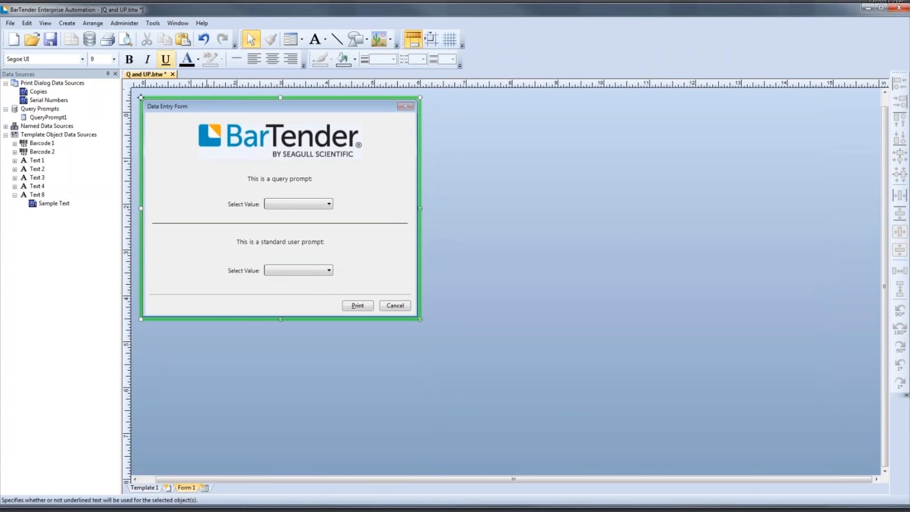
{"action": "left_click", "coordinate": [124, 40]}
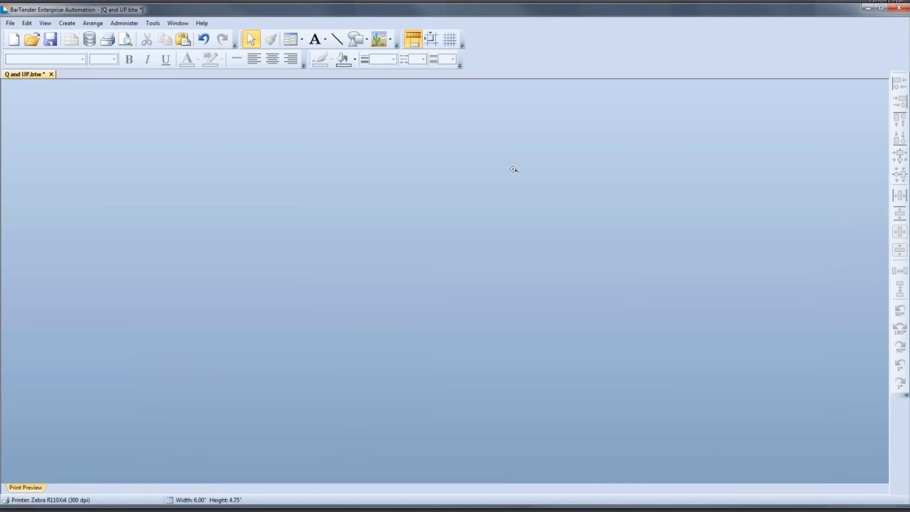
- Set the height of the standard user prompt's dropdown list to 10 lines and close its properties
{"action": "double_click", "coordinate": [328, 269]}
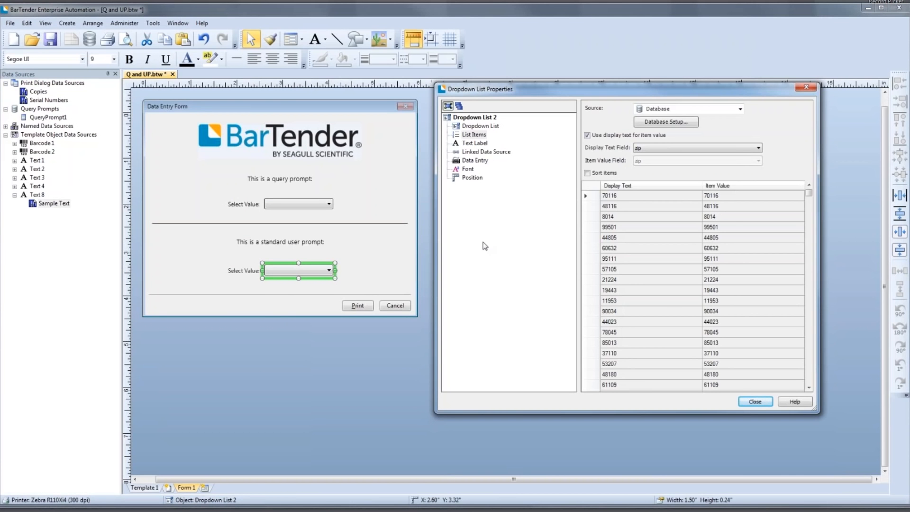
{"action": "left_click", "coordinate": [479, 126]}
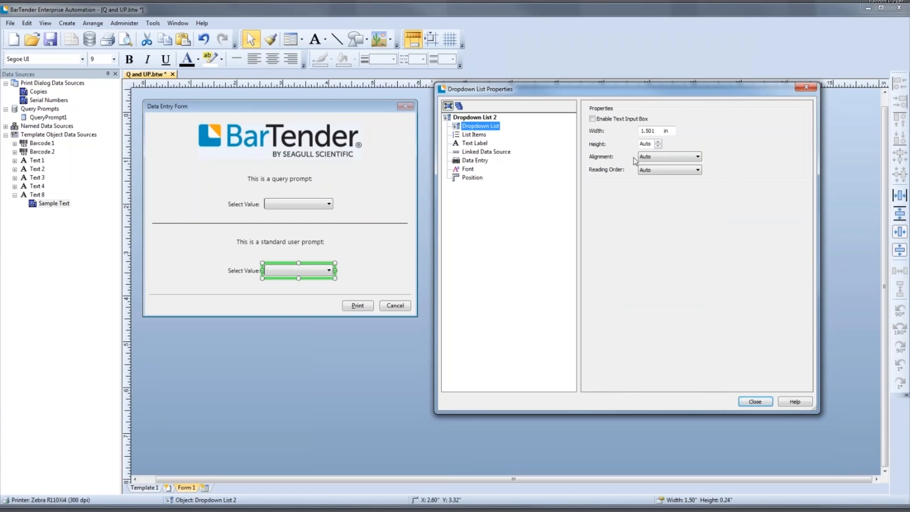
{"action": "left_click", "coordinate": [657, 142]}
{"action": "left_click", "coordinate": [658, 142]}
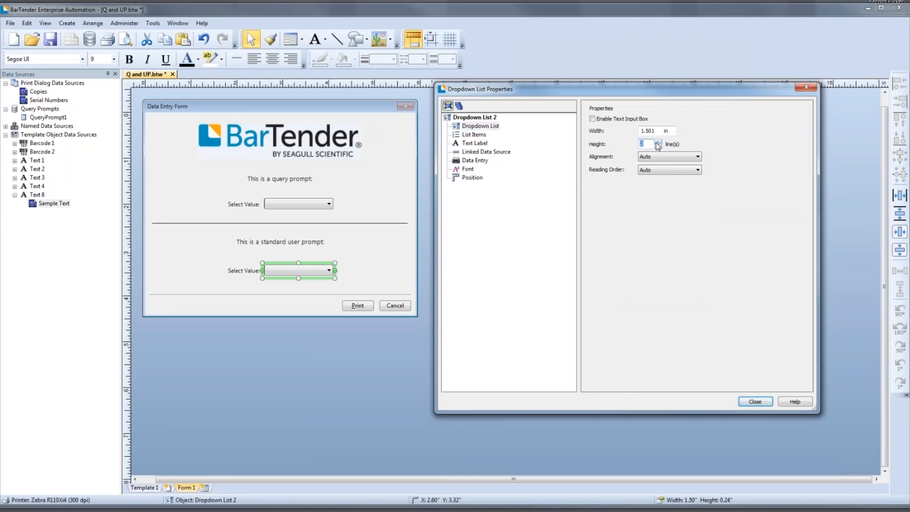
{"action": "type", "text": "10"}
{"action": "left_click", "coordinate": [756, 401]}
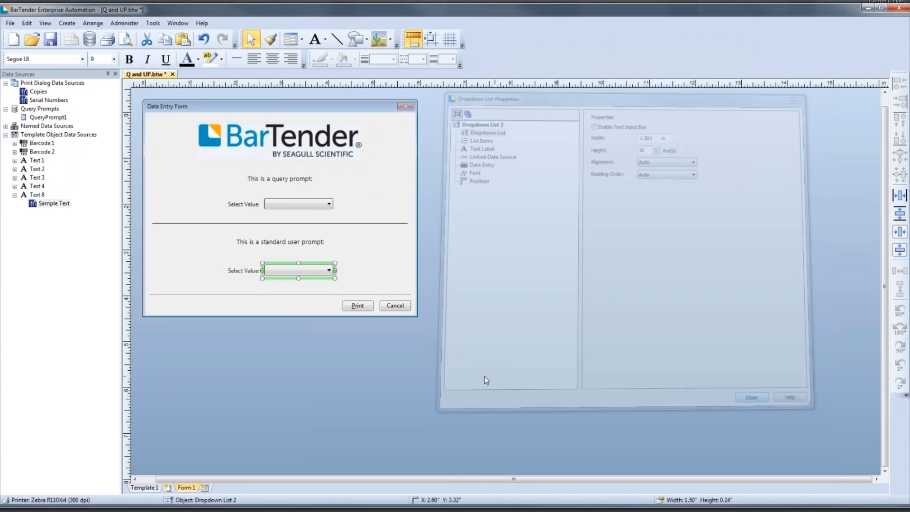
{"action": "left_click", "coordinate": [365, 200]}
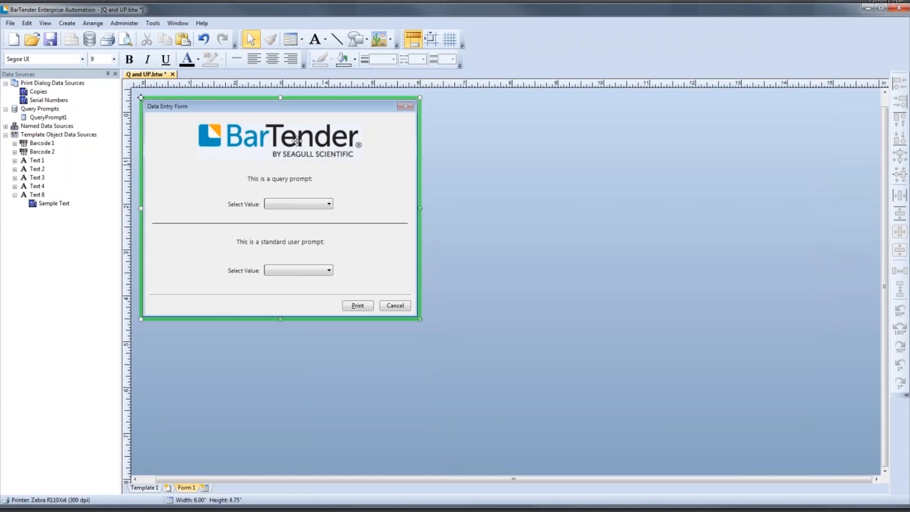
- Start a print preview, choosing AK for the query prompt and 60632 for the standard user prompt
{"action": "left_click", "coordinate": [125, 38]}
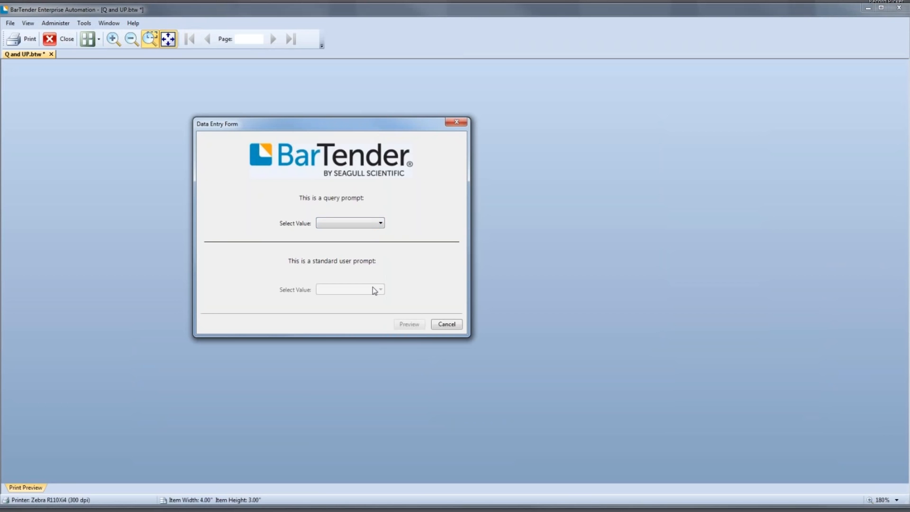
{"action": "left_click", "coordinate": [380, 223]}
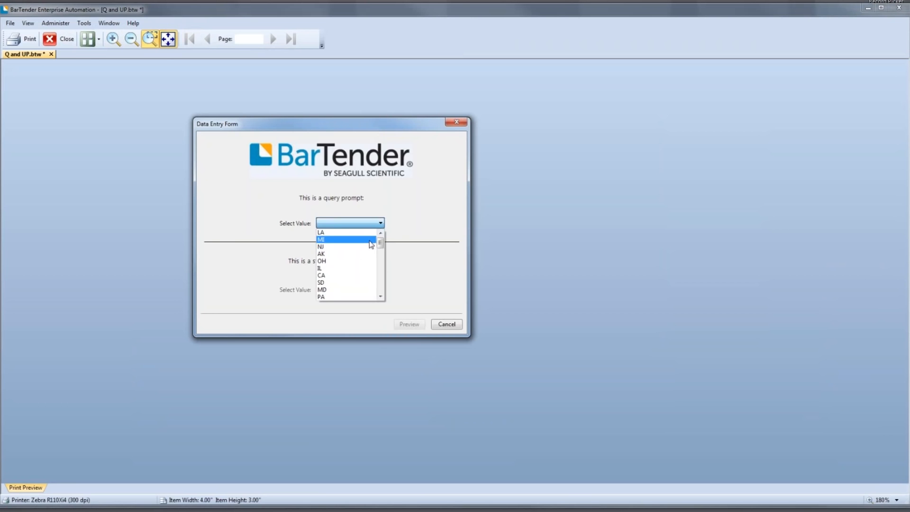
{"action": "left_click", "coordinate": [363, 258]}
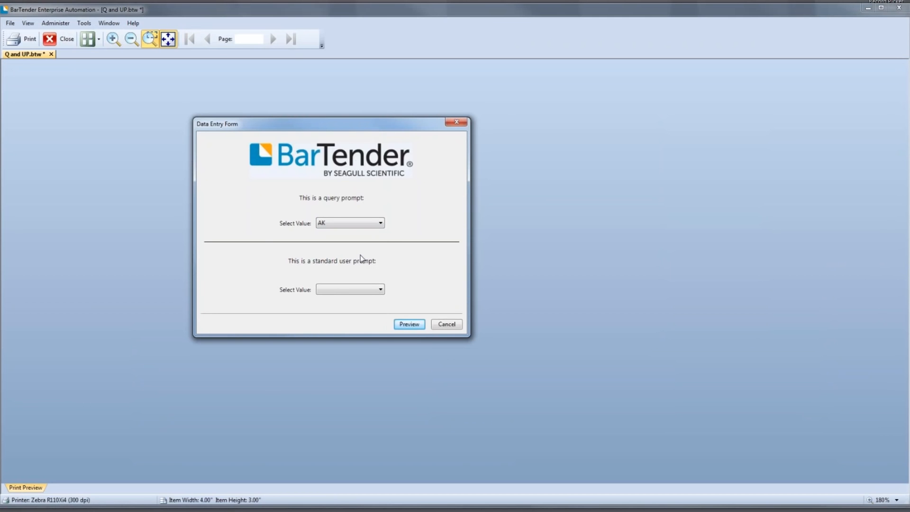
{"action": "left_click", "coordinate": [376, 288]}
{"action": "left_click", "coordinate": [350, 334]}
- Look through the zip codes offered by the standard user prompt and check the query prompt's list
{"action": "left_click", "coordinate": [380, 290]}
{"action": "scroll", "coordinate": [355, 333], "scroll_direction": "down", "scroll_amount": 7}
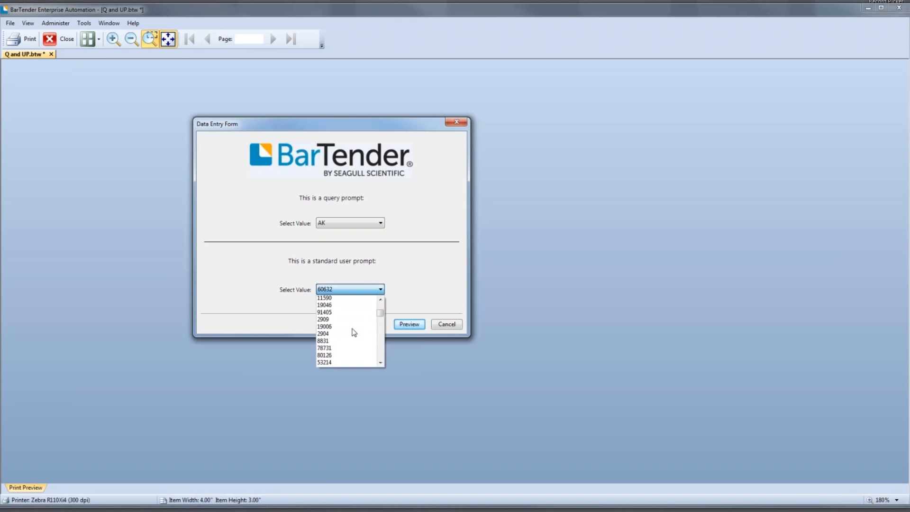
{"action": "scroll", "coordinate": [354, 333], "scroll_direction": "down", "scroll_amount": 4}
{"action": "scroll", "coordinate": [354, 333], "scroll_direction": "down", "scroll_amount": 10}
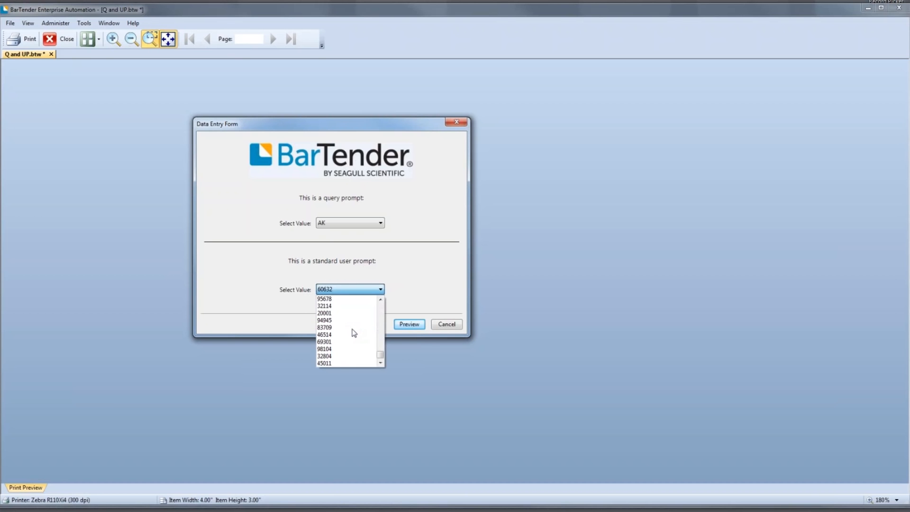
{"action": "left_click", "coordinate": [373, 225]}
{"action": "left_click", "coordinate": [374, 226]}
{"action": "left_click", "coordinate": [373, 226]}
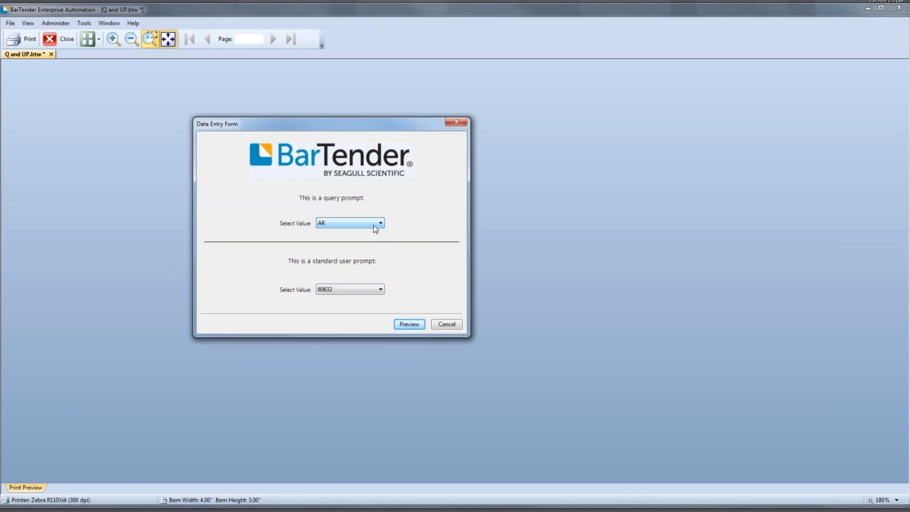
- Choose 67601 for the standard user prompt, preview the resulting label, and close the preview
{"action": "left_click", "coordinate": [378, 290]}
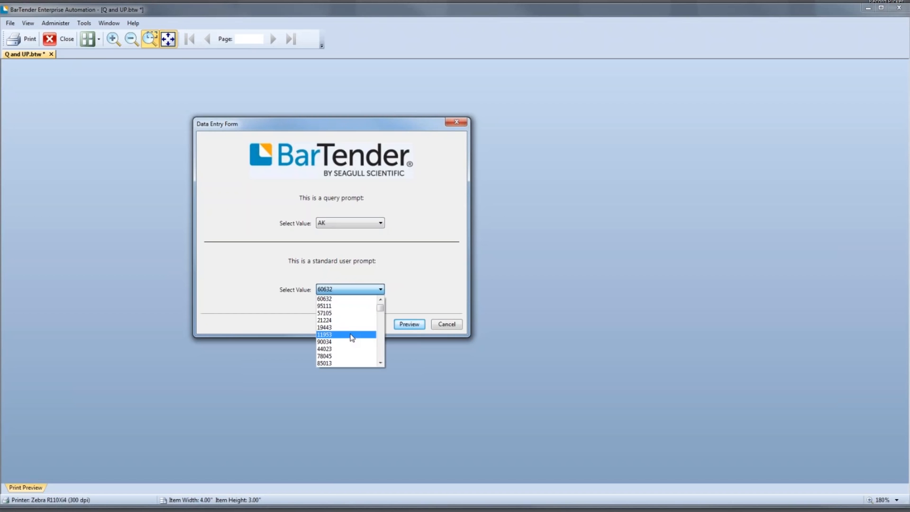
{"action": "scroll", "coordinate": [352, 337], "scroll_direction": "down", "scroll_amount": 10}
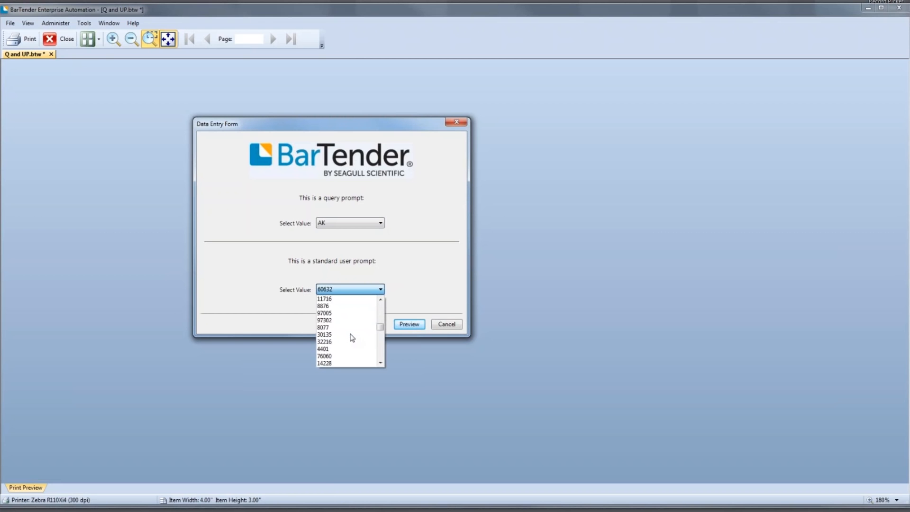
{"action": "scroll", "coordinate": [352, 337], "scroll_direction": "down", "scroll_amount": 3}
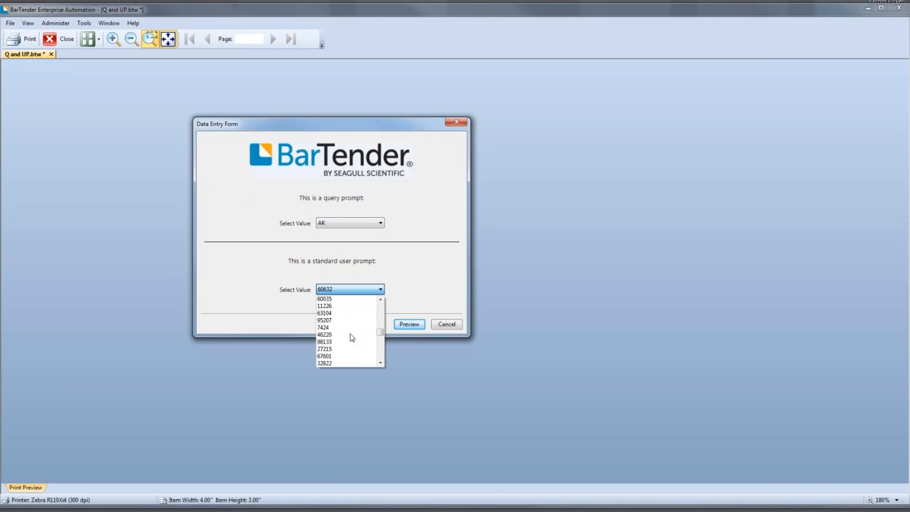
{"action": "left_click", "coordinate": [352, 356]}
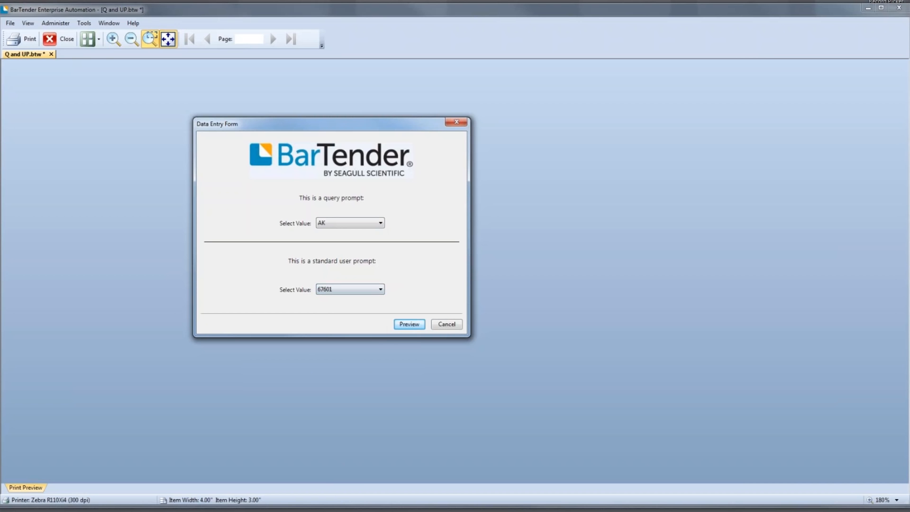
{"action": "left_click", "coordinate": [410, 325]}
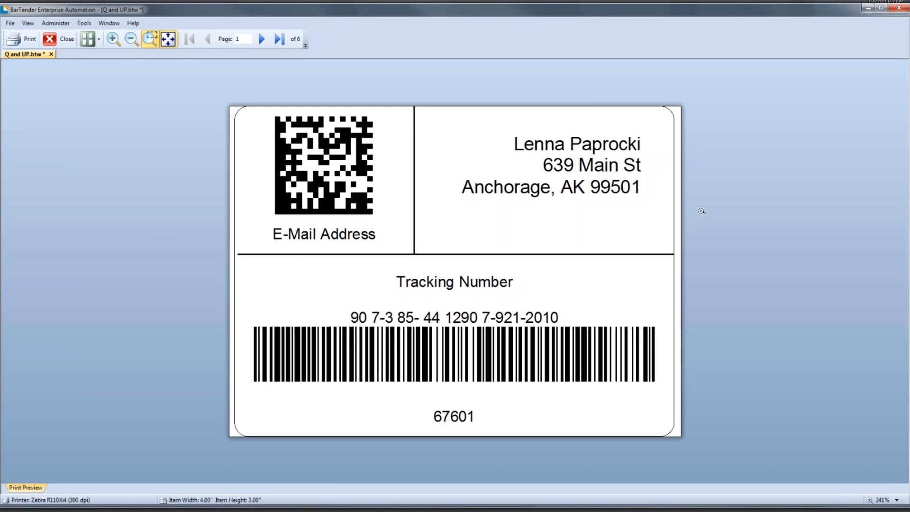
{"action": "left_click", "coordinate": [64, 40]}
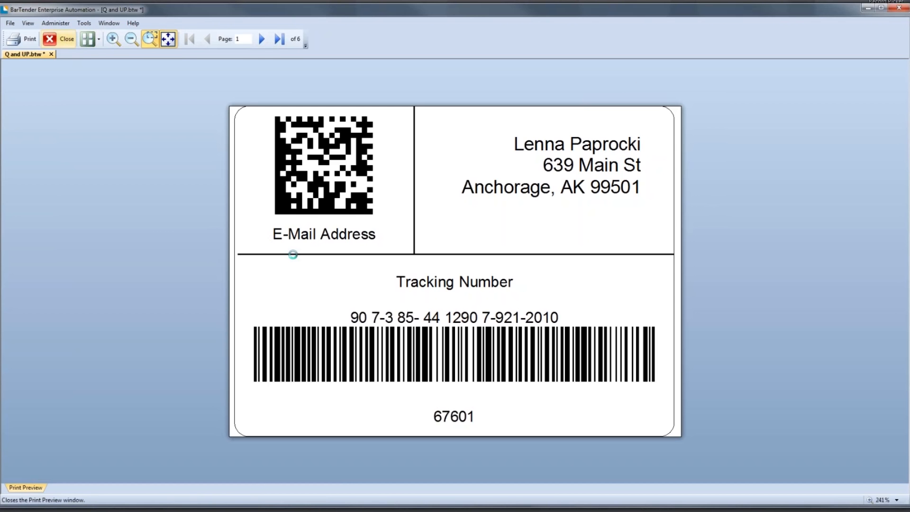
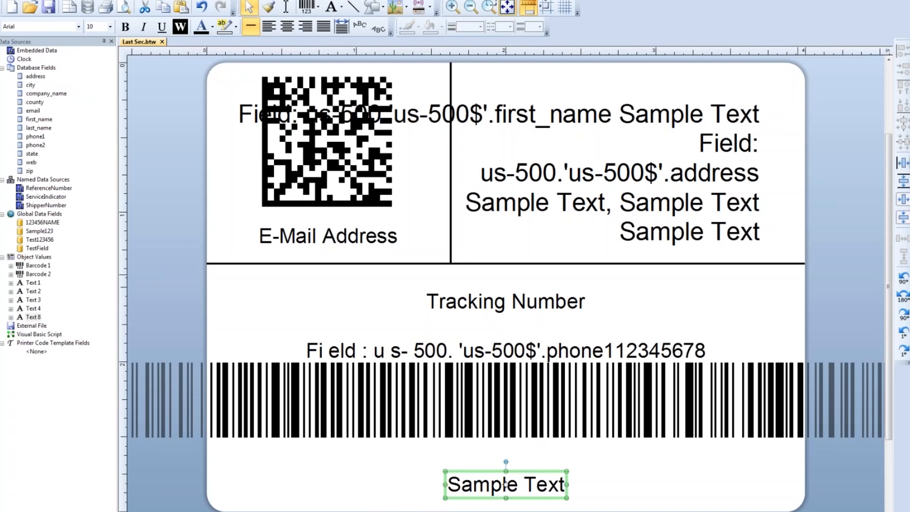
{"action": "double_click", "coordinate": [506, 484]}
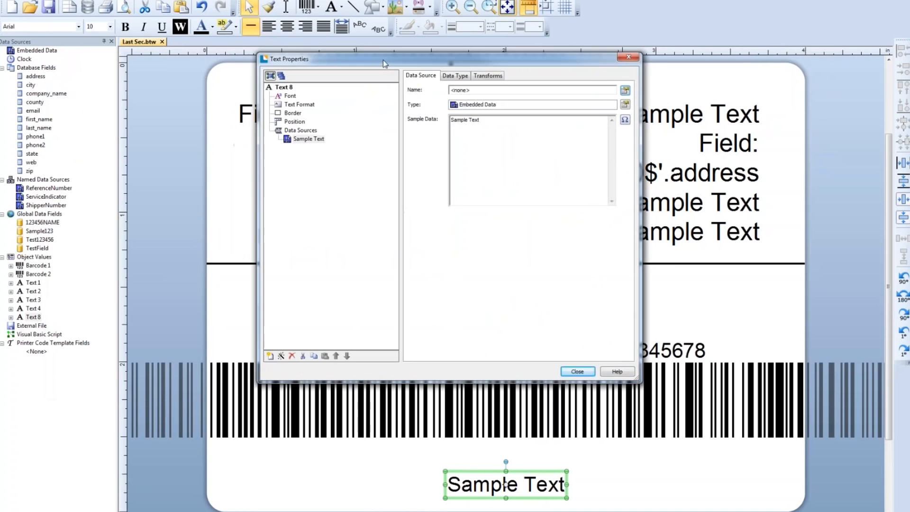
{"action": "left_click", "coordinate": [631, 102]}
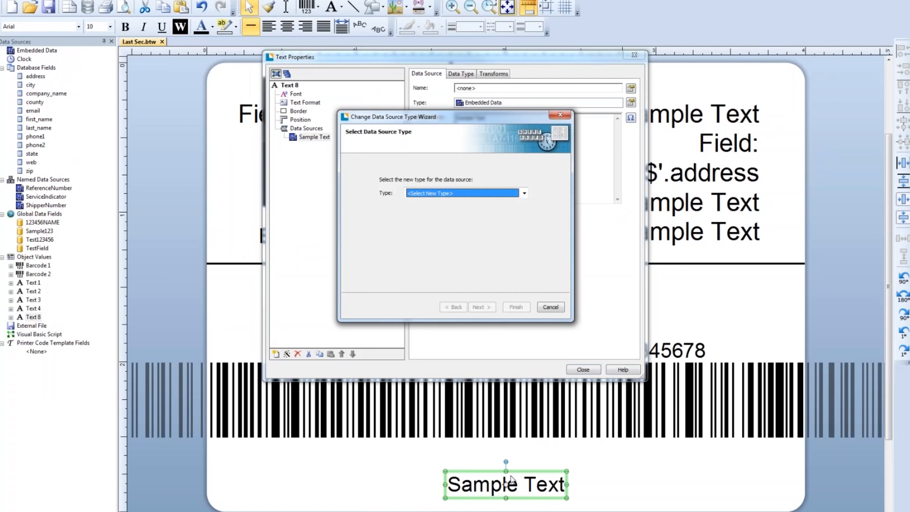
{"action": "left_click", "coordinate": [550, 306]}
{"action": "left_click", "coordinate": [581, 369]}
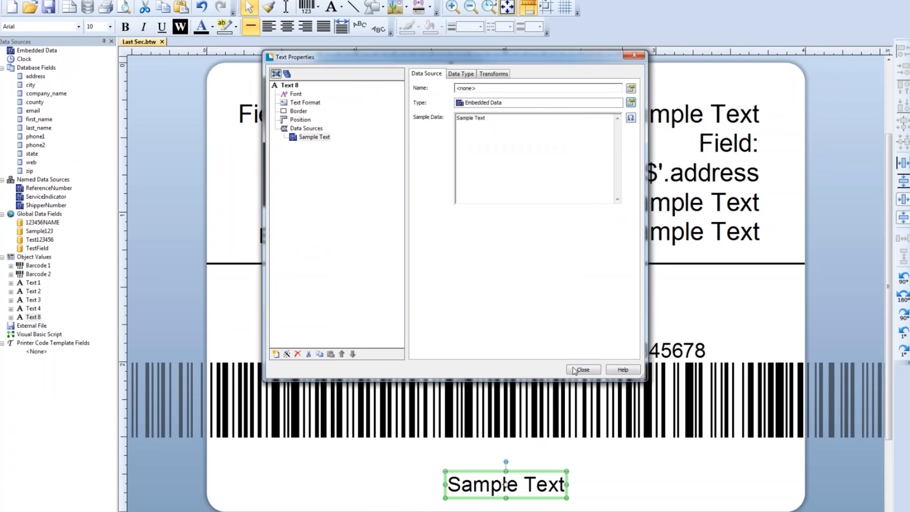
- Delete the sample text below the barcode and place a new text object there, slightly lower on the label
{"action": "key", "text": "Delete"}
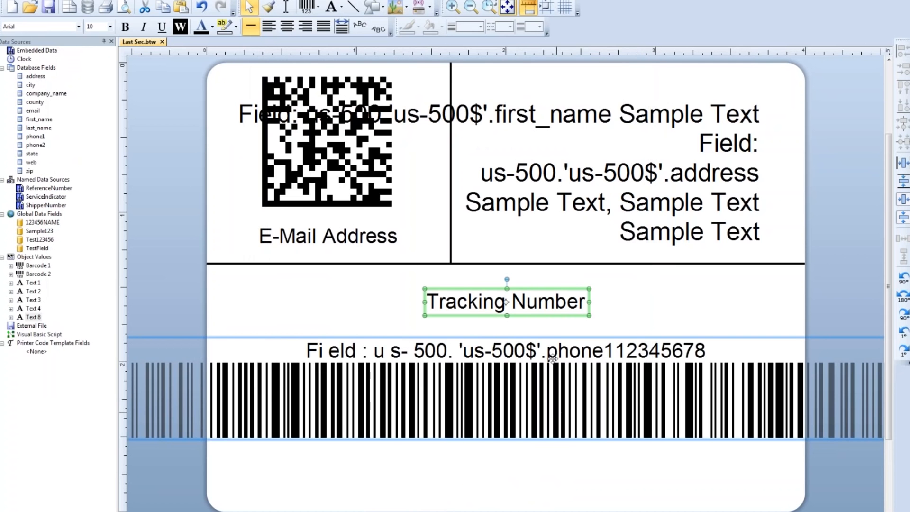
{"action": "left_click", "coordinate": [333, 8]}
{"action": "left_click", "coordinate": [338, 31]}
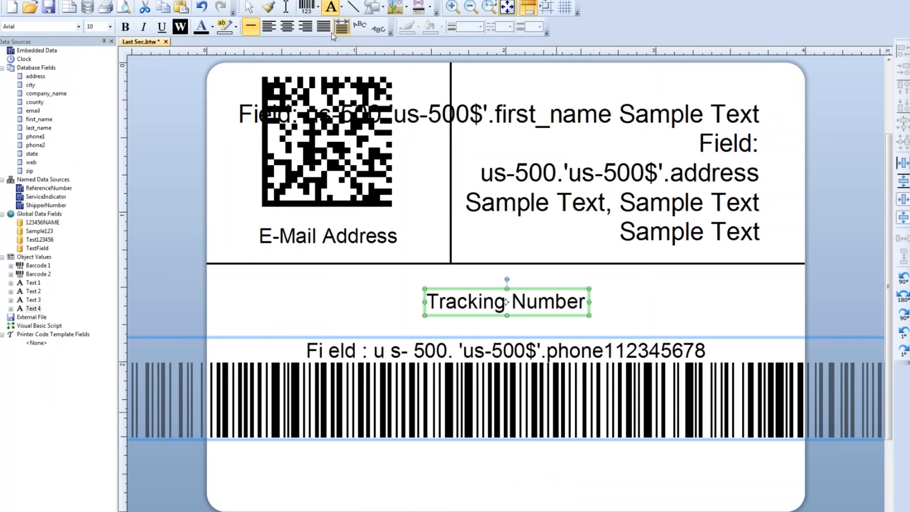
{"action": "left_click", "coordinate": [509, 444]}
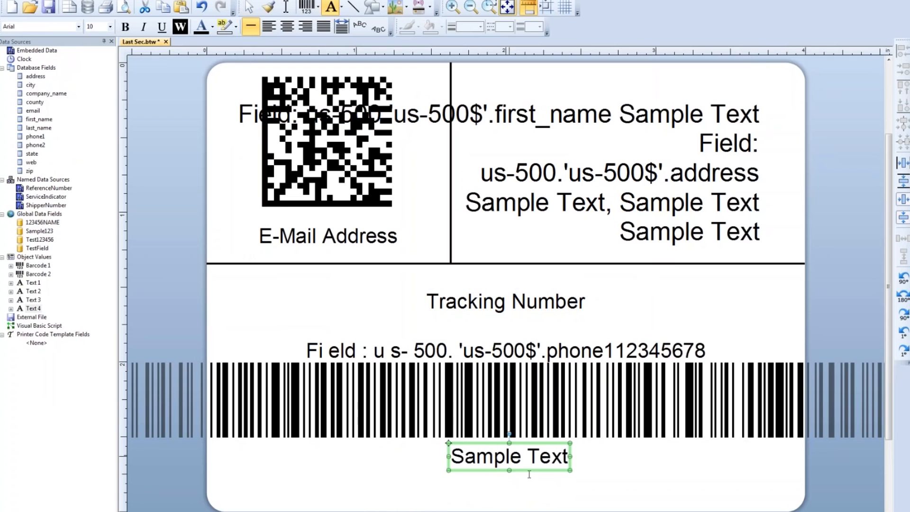
{"action": "left_click_drag", "start_coordinate": [524, 459], "coordinate": [524, 477]}
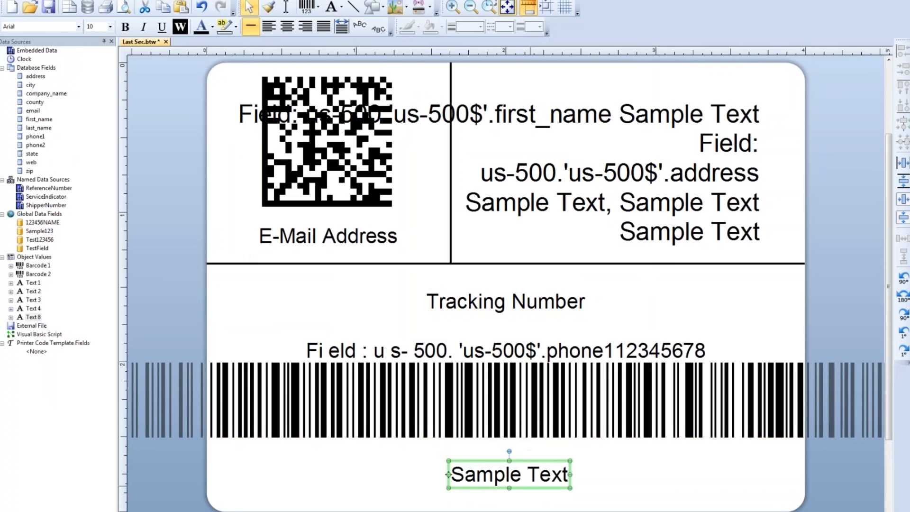
- Link the new text object to the Clock data source and open its properties
{"action": "left_click_drag", "start_coordinate": [25, 59], "coordinate": [470, 472]}
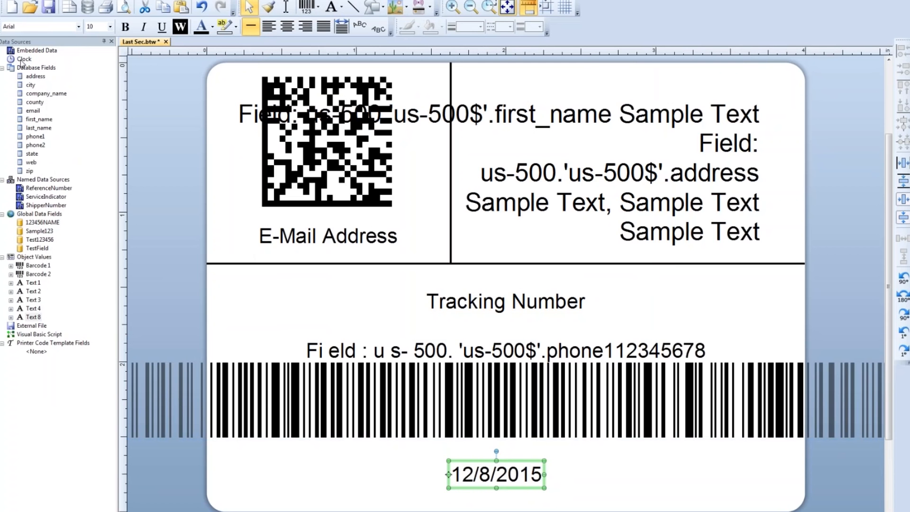
{"action": "double_click", "coordinate": [525, 466]}
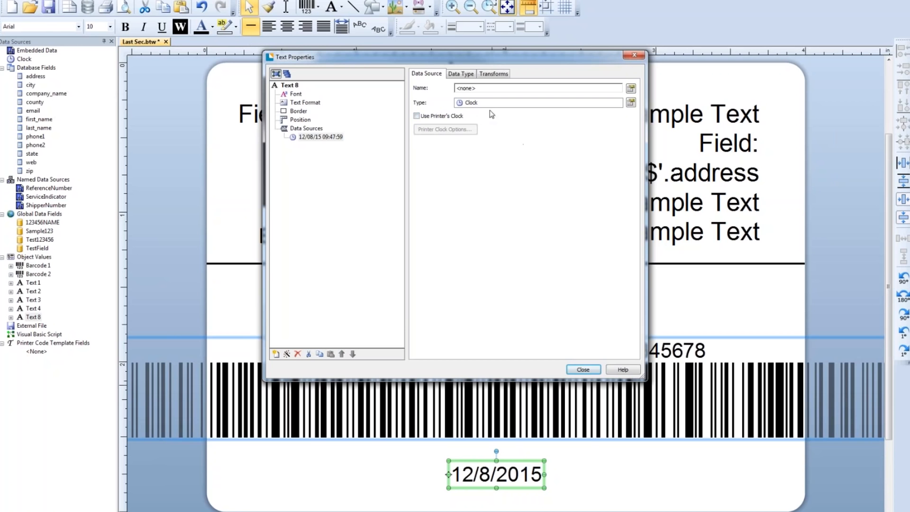
{"action": "left_click", "coordinate": [631, 103]}
{"action": "left_click", "coordinate": [564, 115]}
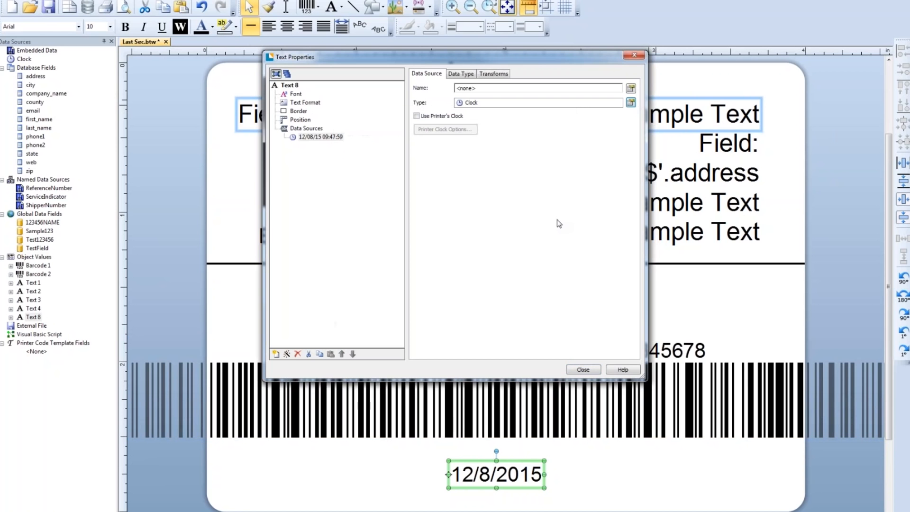
- Try the 14-Mar-01 date format for the clock text, and set it to the March 14 format instead
{"action": "left_click", "coordinate": [467, 80]}
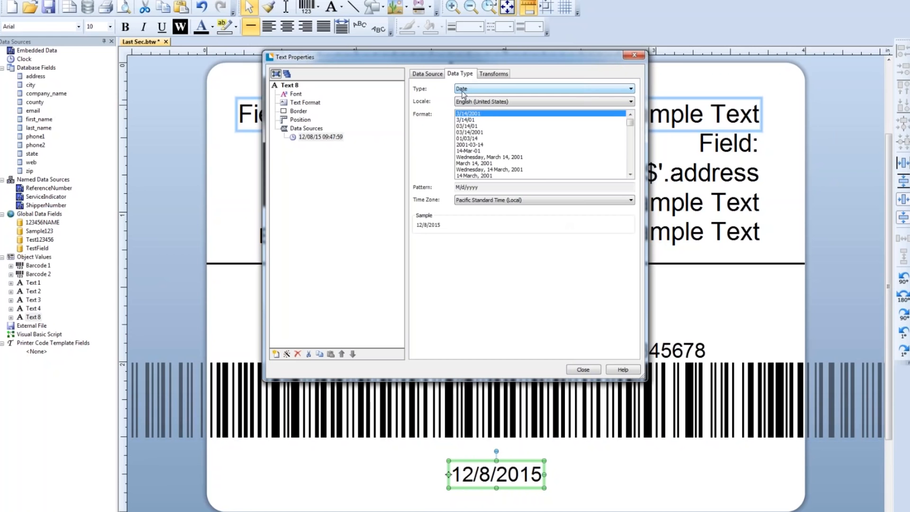
{"action": "left_click", "coordinate": [489, 151]}
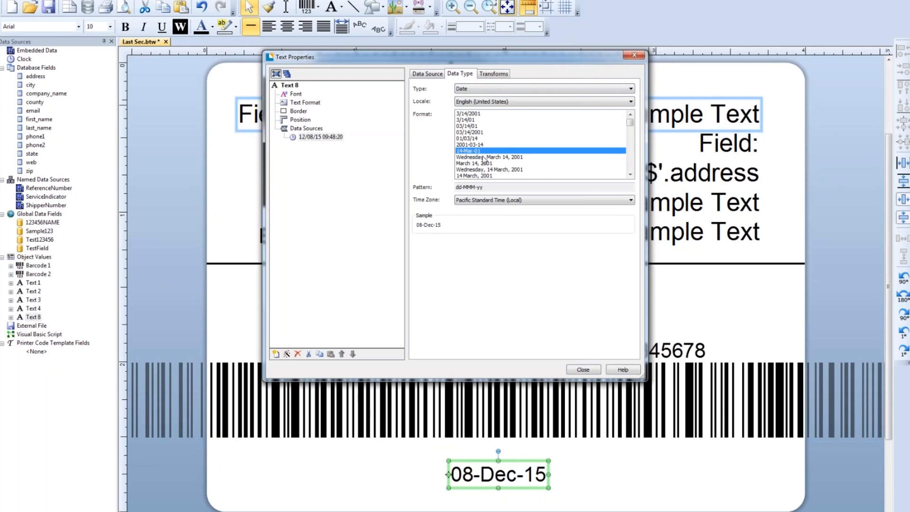
{"action": "scroll", "coordinate": [483, 159], "scroll_direction": "down", "scroll_amount": 10}
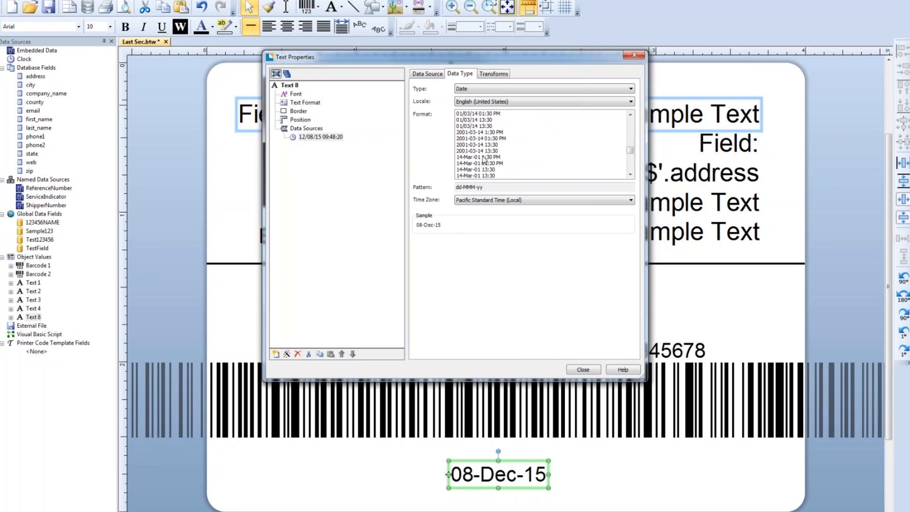
{"action": "scroll", "coordinate": [484, 160], "scroll_direction": "down", "scroll_amount": 5}
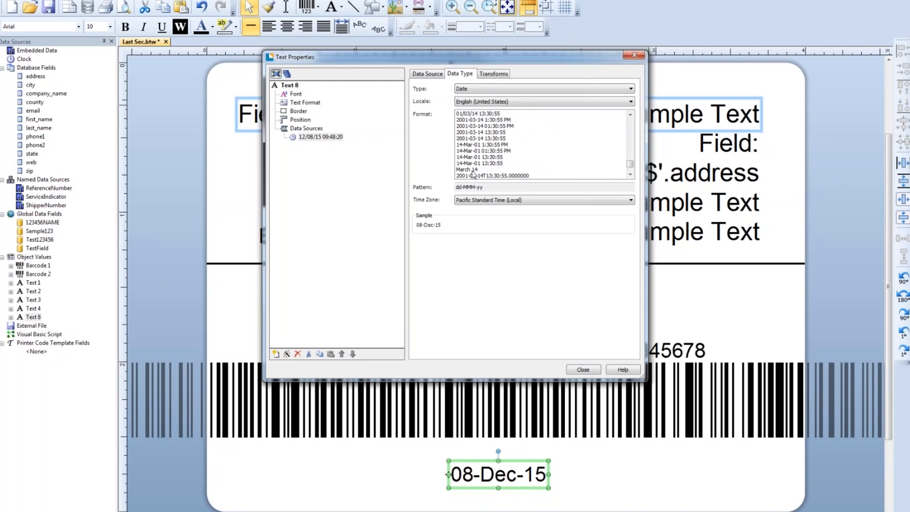
{"action": "left_click", "coordinate": [473, 170]}
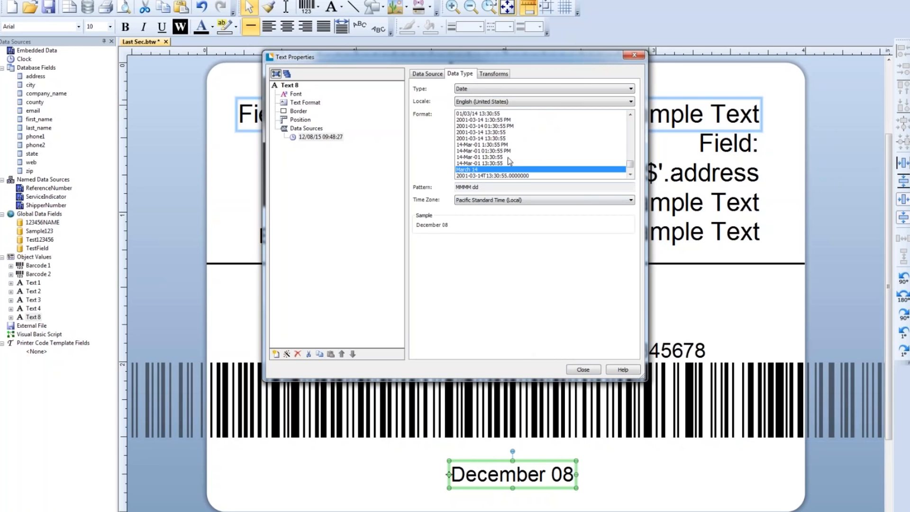
- Switch the date format to <Custom> with the pattern MMMM dd and close the text properties
{"action": "scroll", "coordinate": [507, 159], "scroll_direction": "down", "scroll_amount": 1}
{"action": "scroll", "coordinate": [508, 159], "scroll_direction": "down", "scroll_amount": 1}
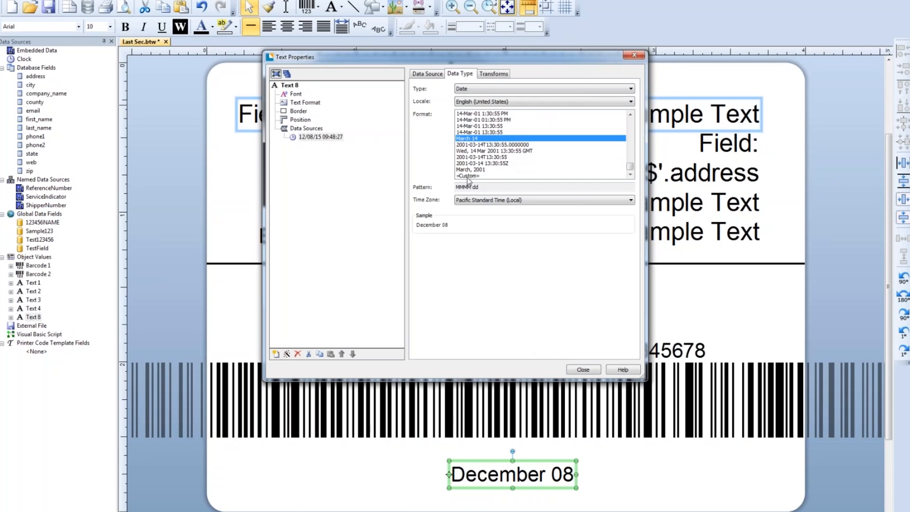
{"action": "left_click", "coordinate": [467, 176]}
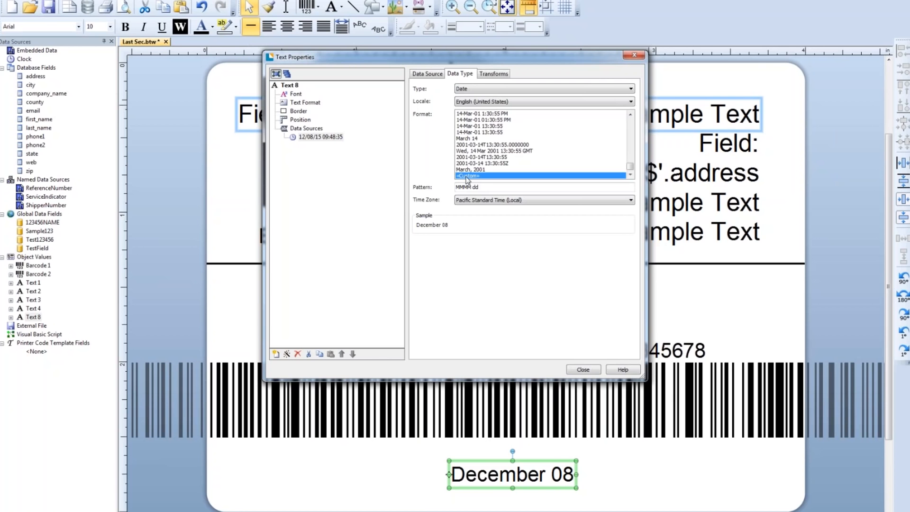
{"action": "left_click", "coordinate": [595, 369]}
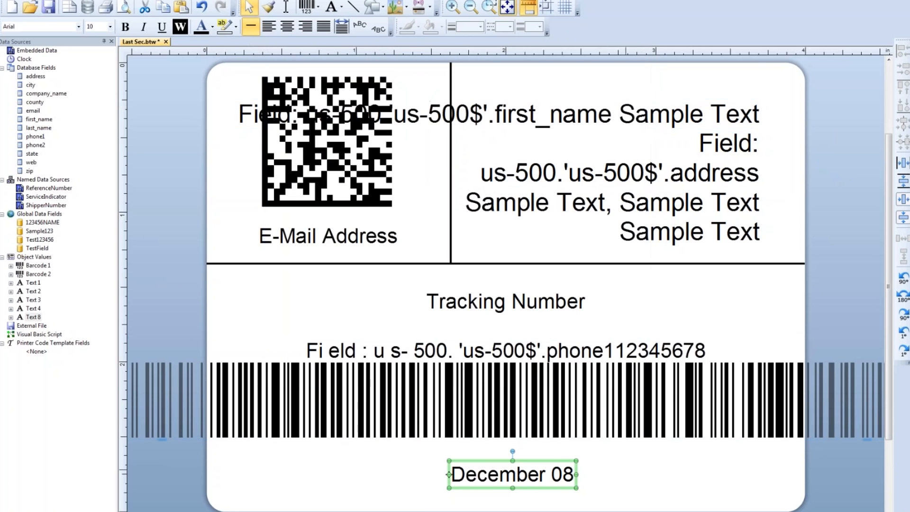
- Open the data entry form and extend it downward to make room for another control
{"action": "left_click", "coordinate": [628, 474]}
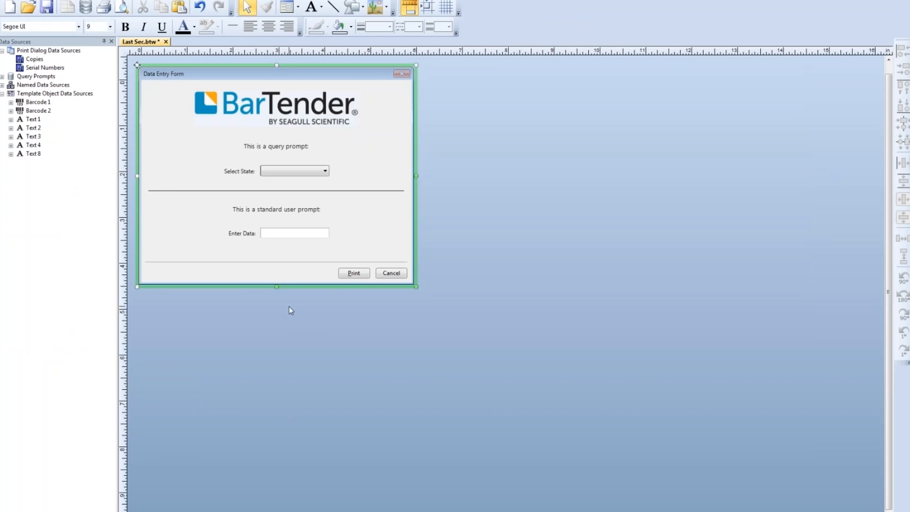
{"action": "left_click_drag", "start_coordinate": [277, 287], "coordinate": [263, 395]}
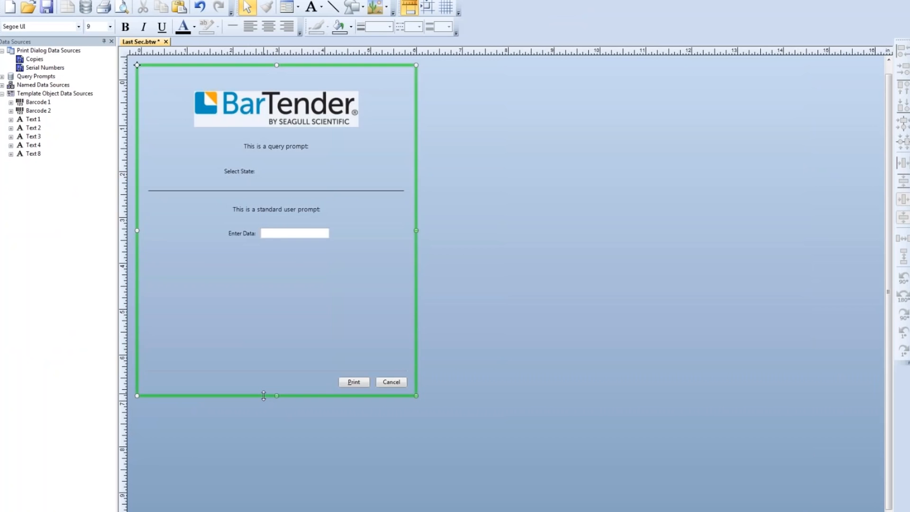
{"action": "left_click_drag", "start_coordinate": [276, 397], "coordinate": [276, 408]}
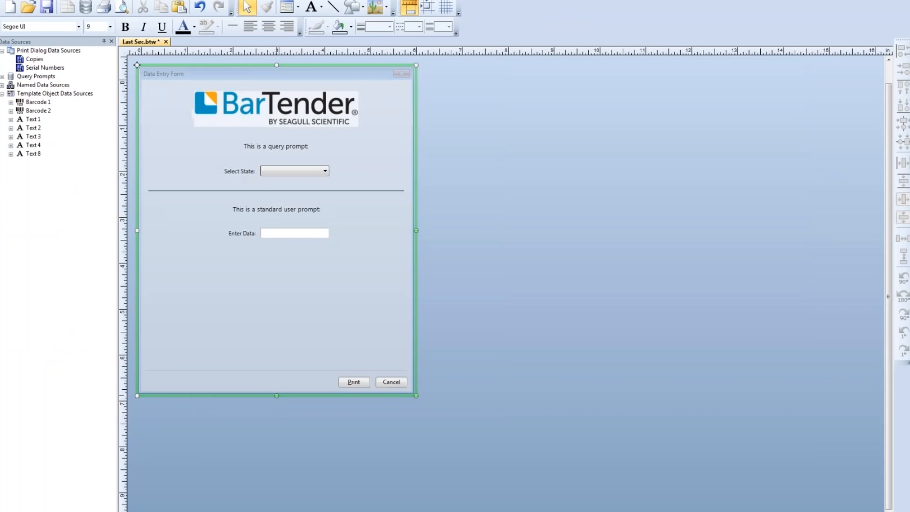
- Copy the divider line to below the Enter Data field and center the copy horizontally on the form
{"action": "left_click", "coordinate": [357, 190]}
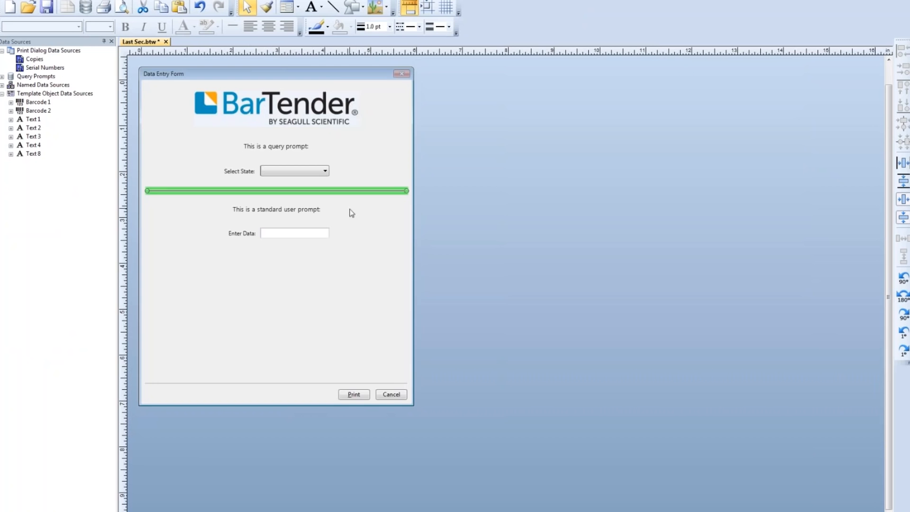
{"action": "left_click_drag", "start_coordinate": [352, 192], "coordinate": [344, 260]}
{"action": "left_click", "coordinate": [902, 163]}
{"action": "left_click", "coordinate": [248, 329]}
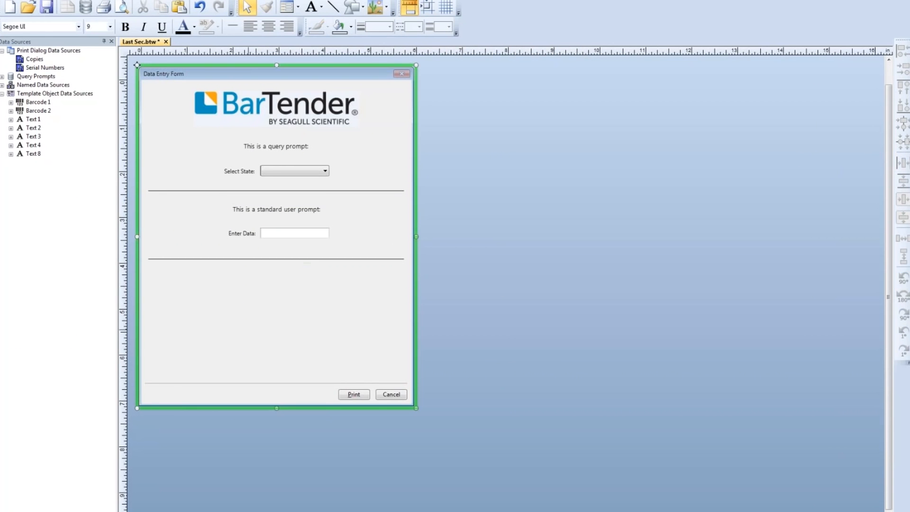
- Add a Month Calendar control linked to Text 8's clock source and place it below the second divider line
{"action": "left_click", "coordinate": [10, 154]}
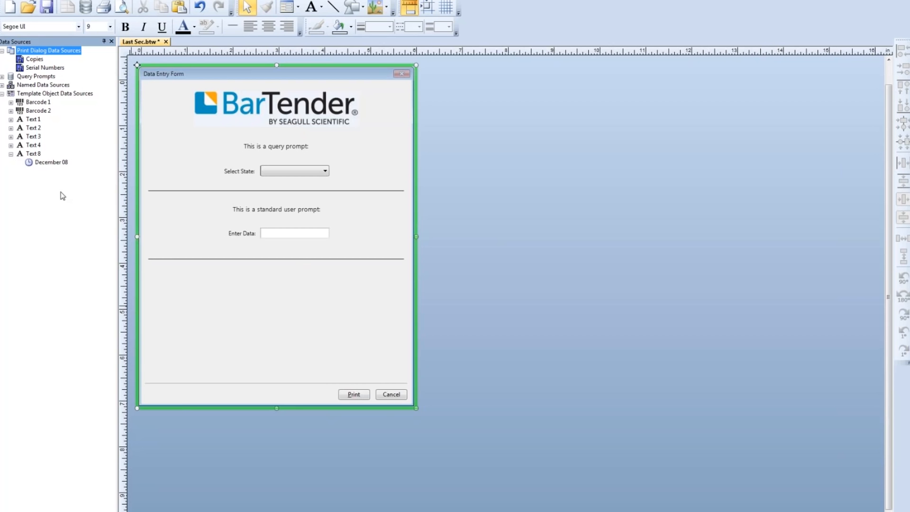
{"action": "left_click_drag", "start_coordinate": [47, 163], "coordinate": [265, 295]}
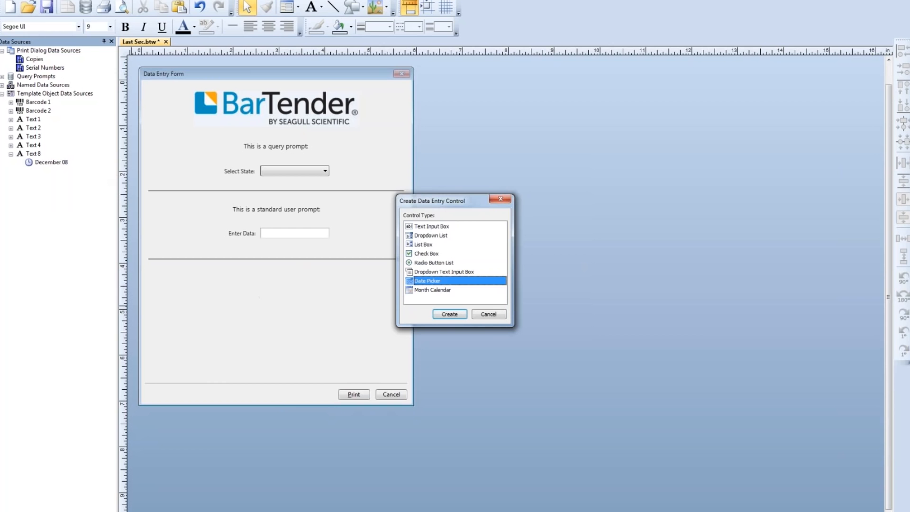
{"action": "left_click", "coordinate": [419, 291]}
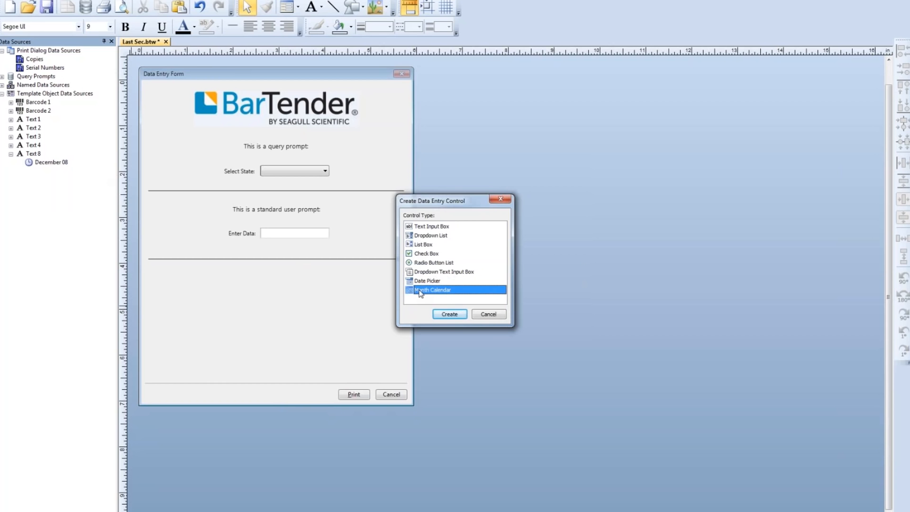
{"action": "left_click", "coordinate": [449, 314]}
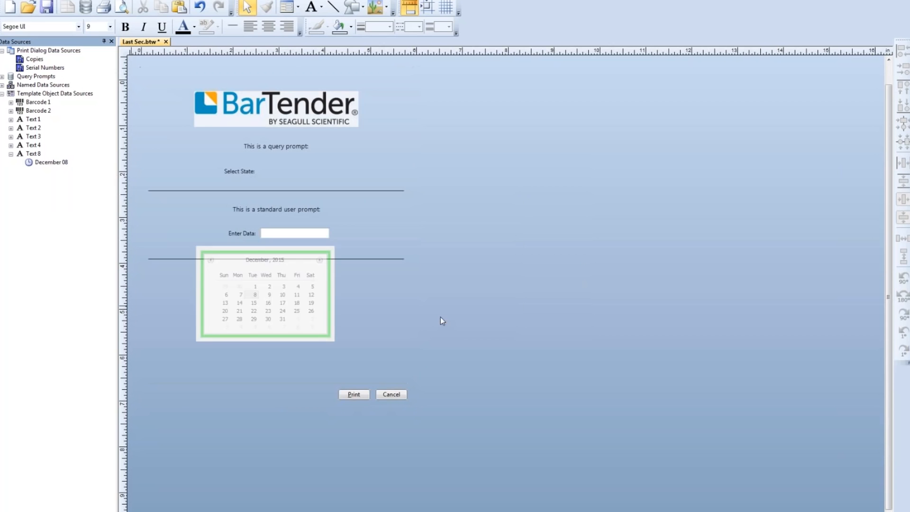
{"action": "left_click_drag", "start_coordinate": [281, 290], "coordinate": [290, 310]}
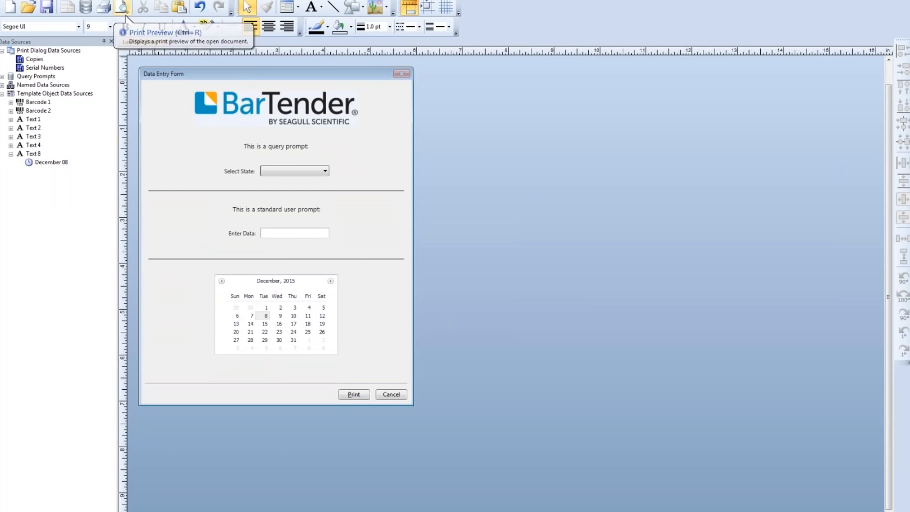
- Preview the label with MI as the state and a date picked from the calendar's next month
{"action": "left_click", "coordinate": [124, 9]}
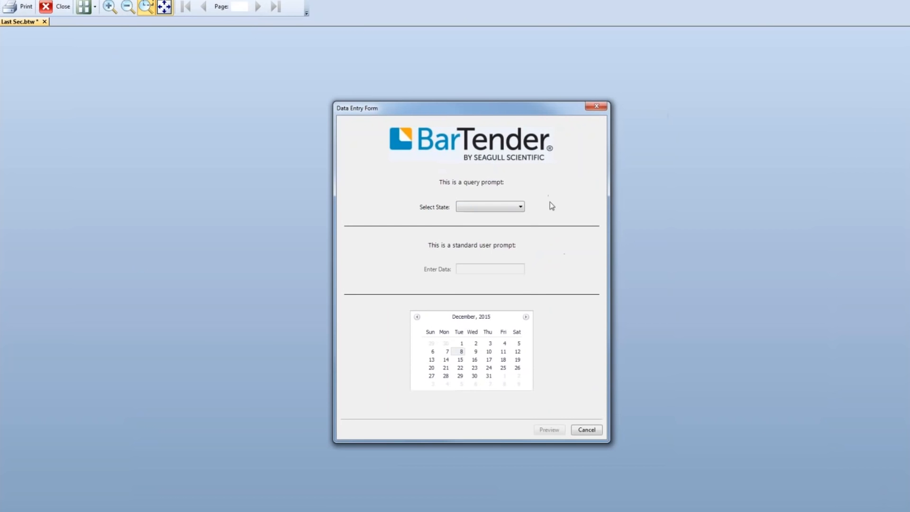
{"action": "left_click", "coordinate": [512, 207]}
{"action": "left_click", "coordinate": [499, 223]}
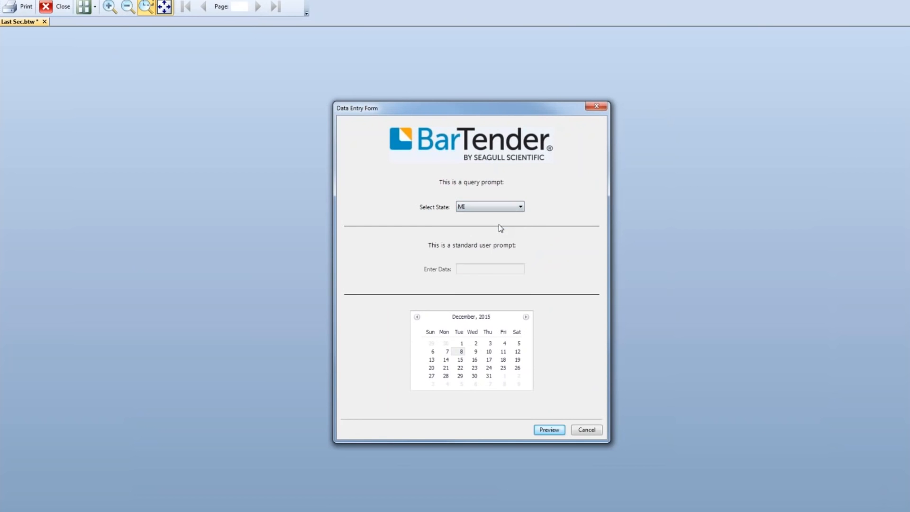
{"action": "left_click", "coordinate": [474, 359]}
{"action": "left_click", "coordinate": [526, 316]}
{"action": "left_click", "coordinate": [502, 365]}
{"action": "left_click", "coordinate": [546, 428]}
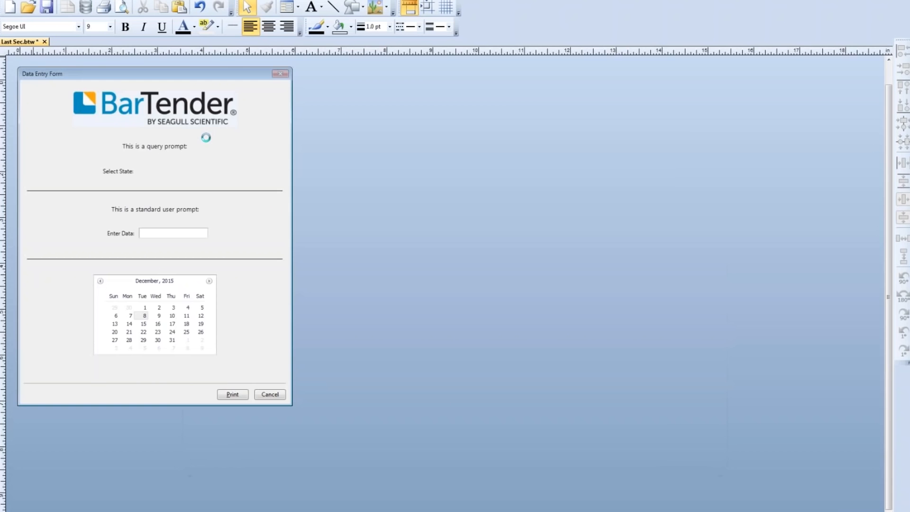
- Delete the Enter Data field, the standard user prompt heading and the second divider line from the form
{"action": "left_click", "coordinate": [306, 233]}
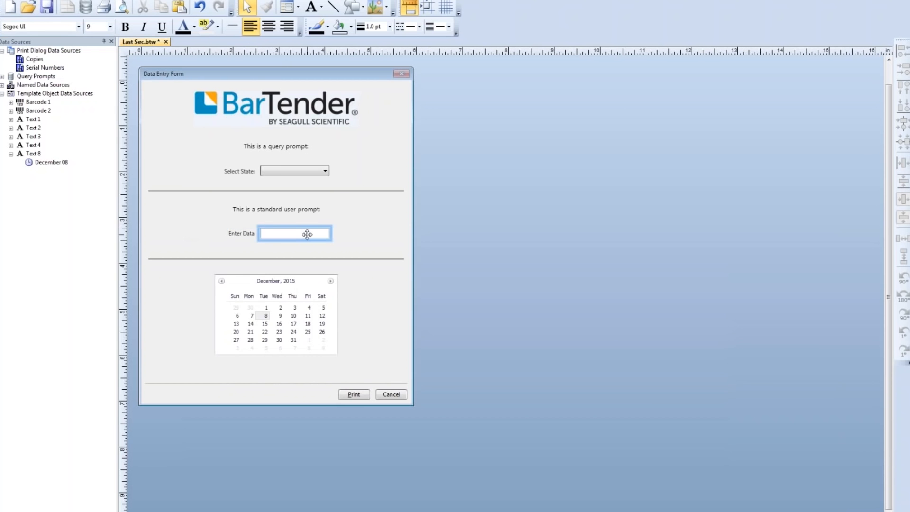
{"action": "key", "text": "Delete"}
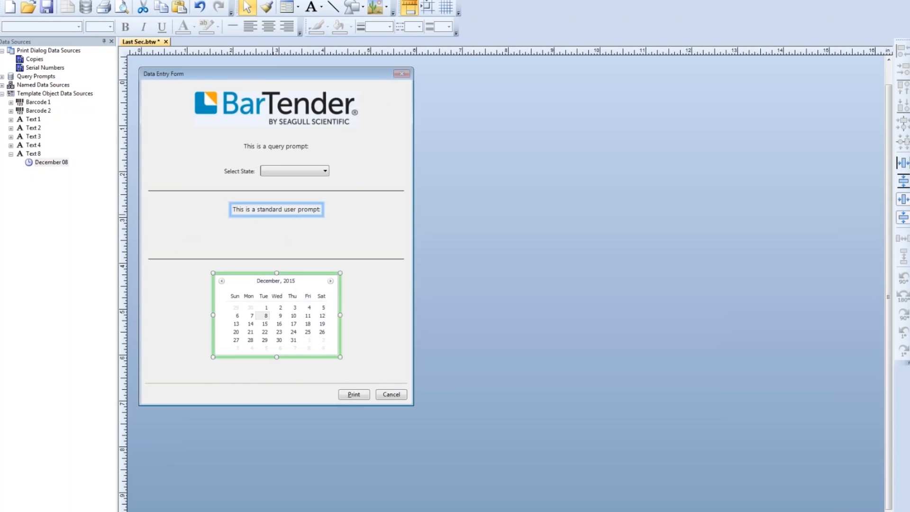
{"action": "left_click", "coordinate": [277, 209]}
{"action": "key", "text": "Delete"}
{"action": "left_click", "coordinate": [284, 259]}
{"action": "key", "text": "Delete"}
- Move the month calendar up and shorten the data entry form from its lower edge
{"action": "left_click_drag", "start_coordinate": [299, 291], "coordinate": [299, 259]}
{"action": "left_click", "coordinate": [313, 228]}
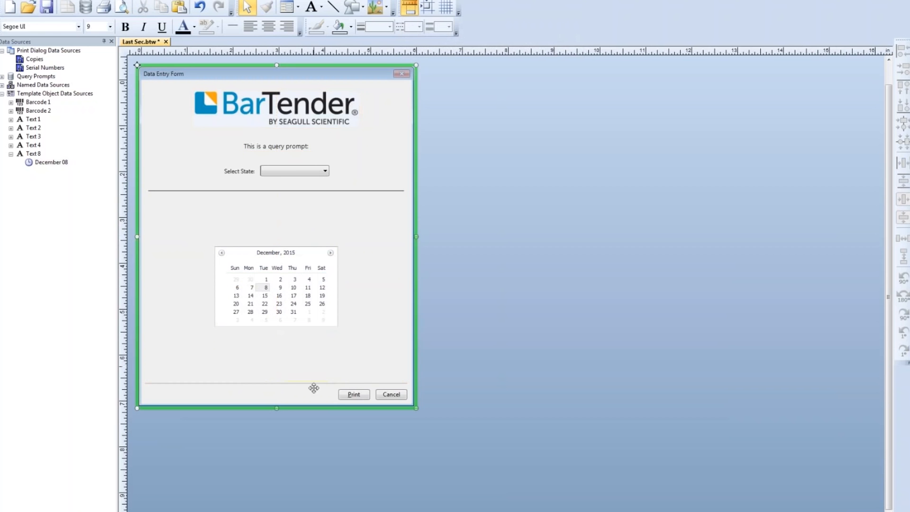
{"action": "left_click_drag", "start_coordinate": [275, 408], "coordinate": [274, 368]}
{"action": "left_click", "coordinate": [271, 395]}
{"action": "left_click", "coordinate": [274, 349]}
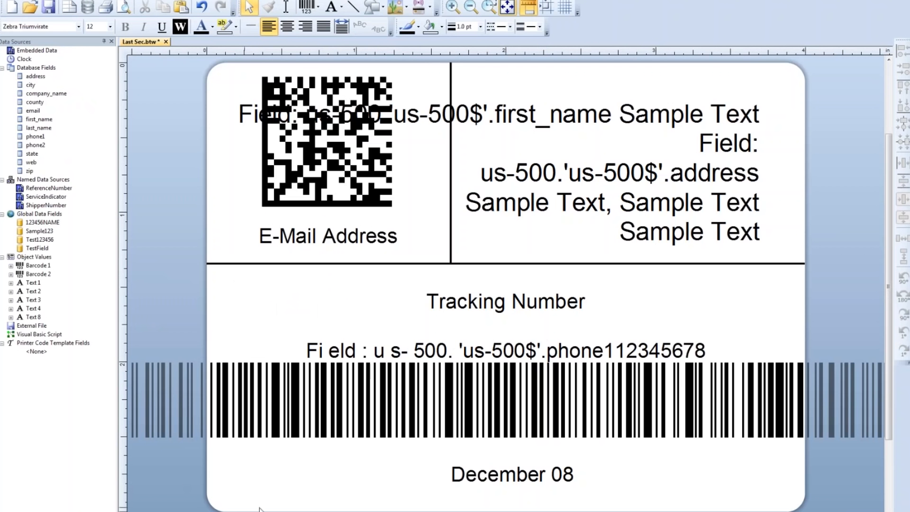
- Move the December 08 date text to the right along the label's lower area
{"action": "left_click", "coordinate": [503, 471]}
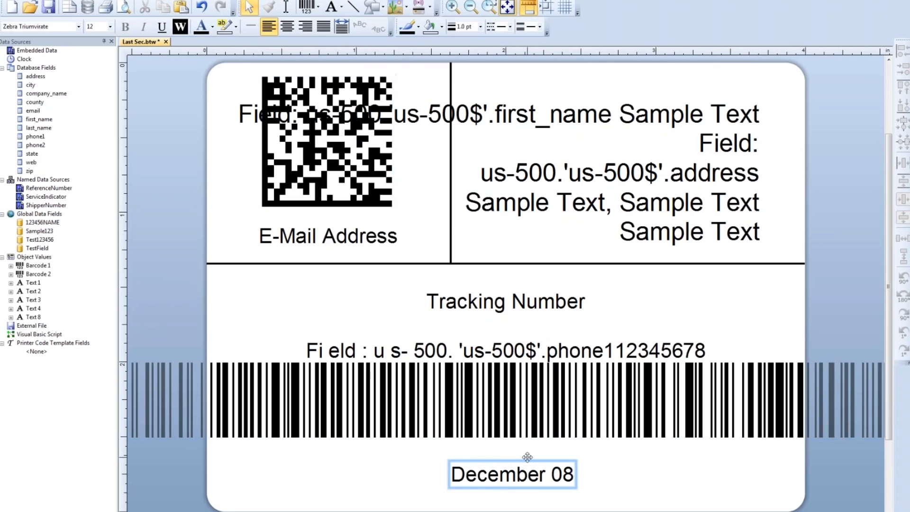
{"action": "left_click_drag", "start_coordinate": [525, 469], "coordinate": [696, 460]}
{"action": "left_click", "coordinate": [475, 460]}
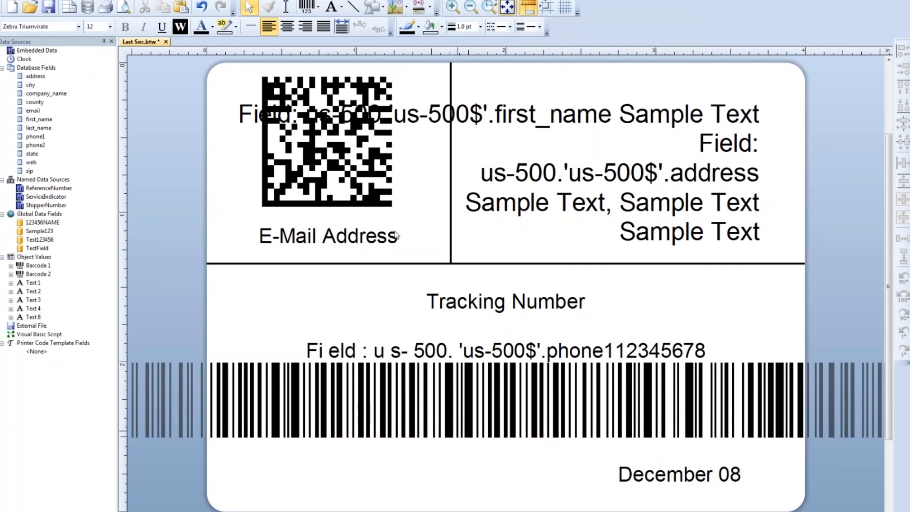
- Add a text object in the lower-left area of the label, beneath the barcode
{"action": "left_click", "coordinate": [334, 7]}
{"action": "left_click", "coordinate": [337, 30]}
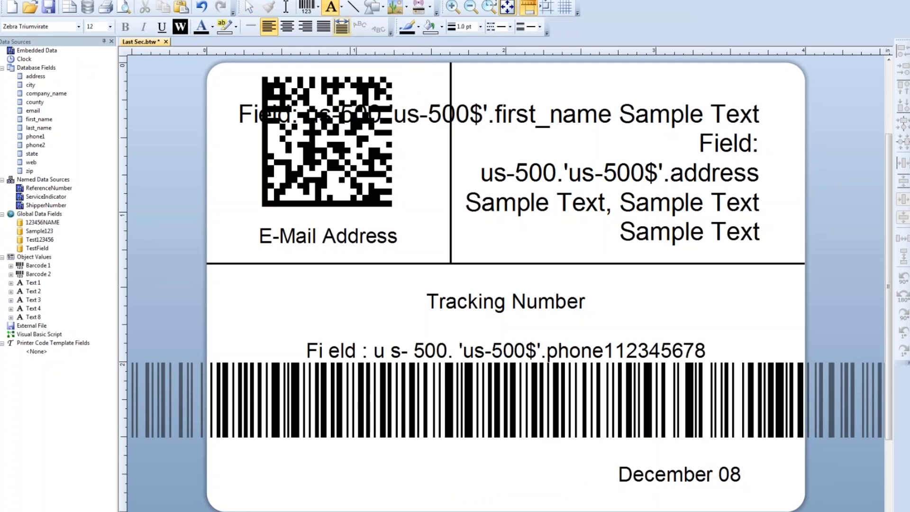
{"action": "left_click", "coordinate": [332, 468]}
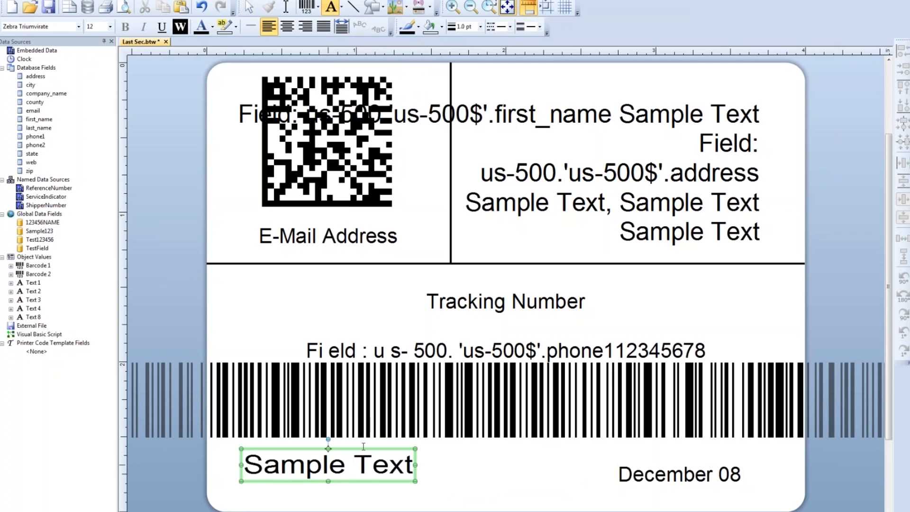
{"action": "left_click_drag", "start_coordinate": [358, 456], "coordinate": [357, 469]}
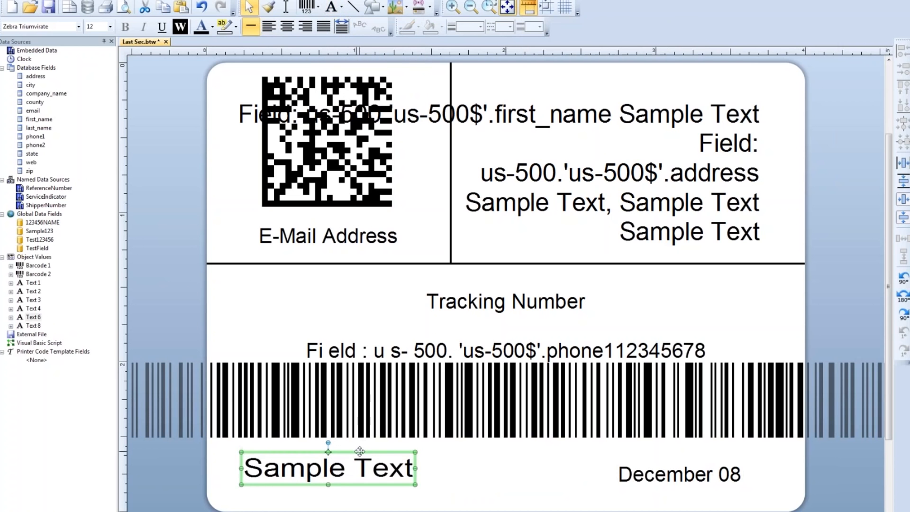
- Replace the new text object's embedded data with "Package weight: "
{"action": "double_click", "coordinate": [360, 453]}
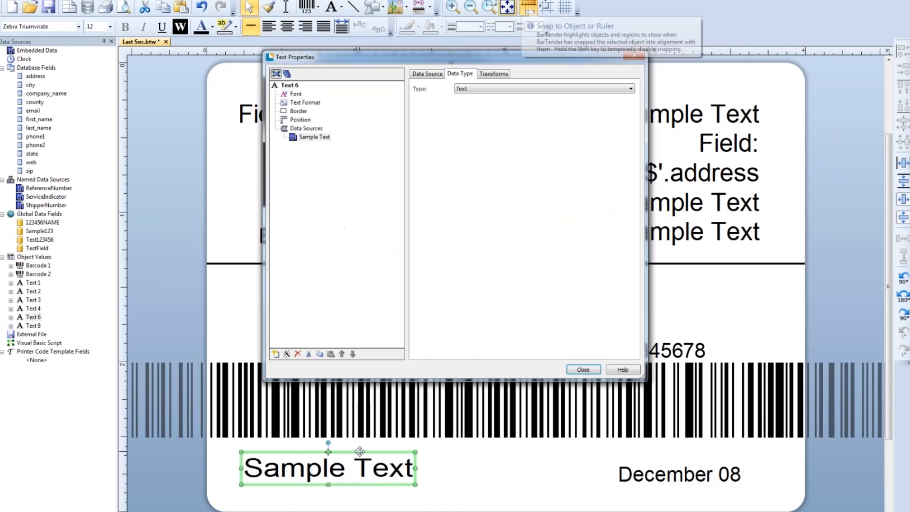
{"action": "left_click", "coordinate": [428, 73]}
{"action": "left_click_drag", "start_coordinate": [543, 132], "coordinate": [398, 113]}
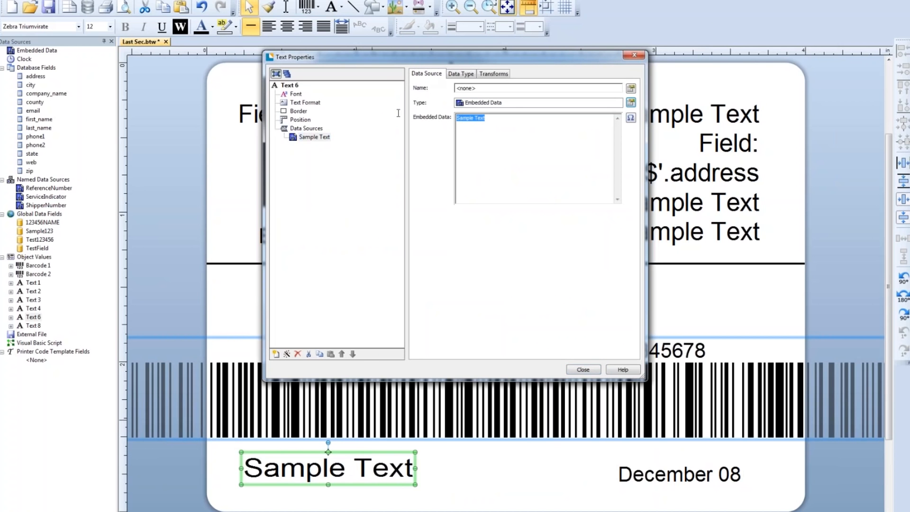
{"action": "type", "text": "Packa"}
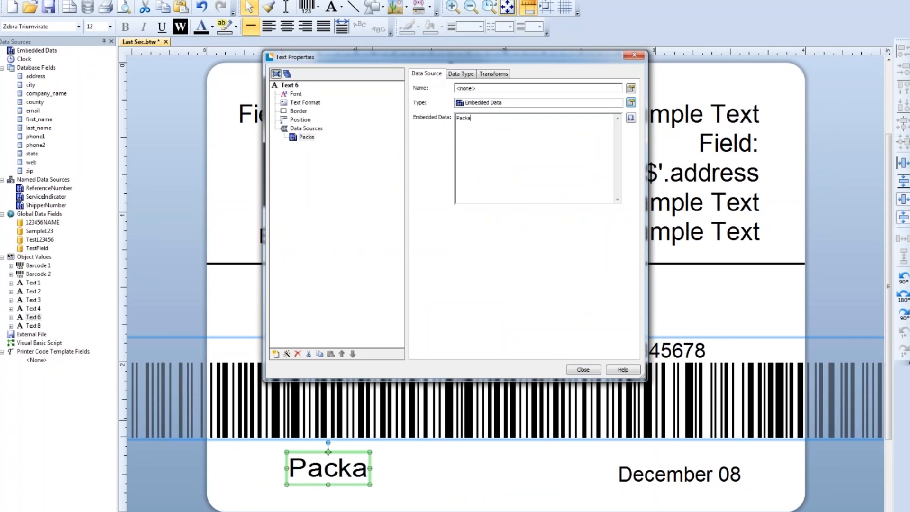
{"action": "type", "text": "ge weight"}
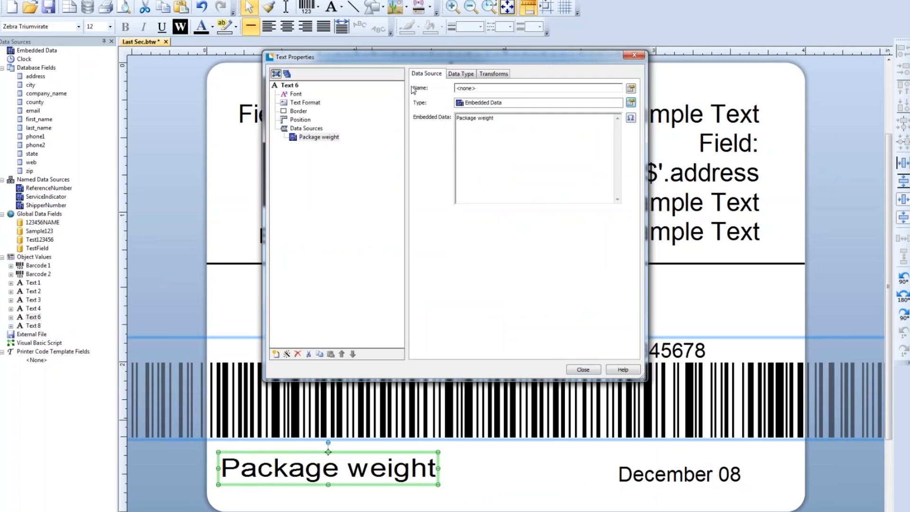
{"action": "type", "text": ":"}
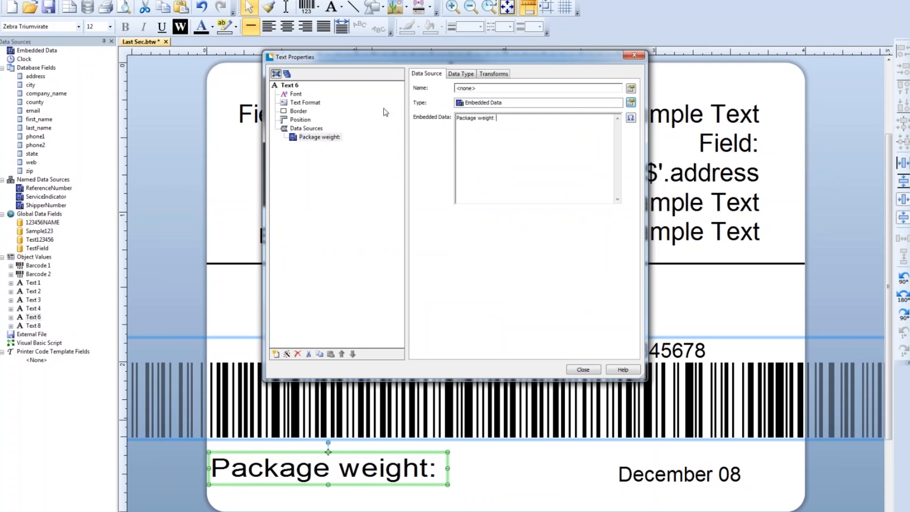
- Set the Package weight text's font size to 8 points
{"action": "left_click", "coordinate": [296, 94]}
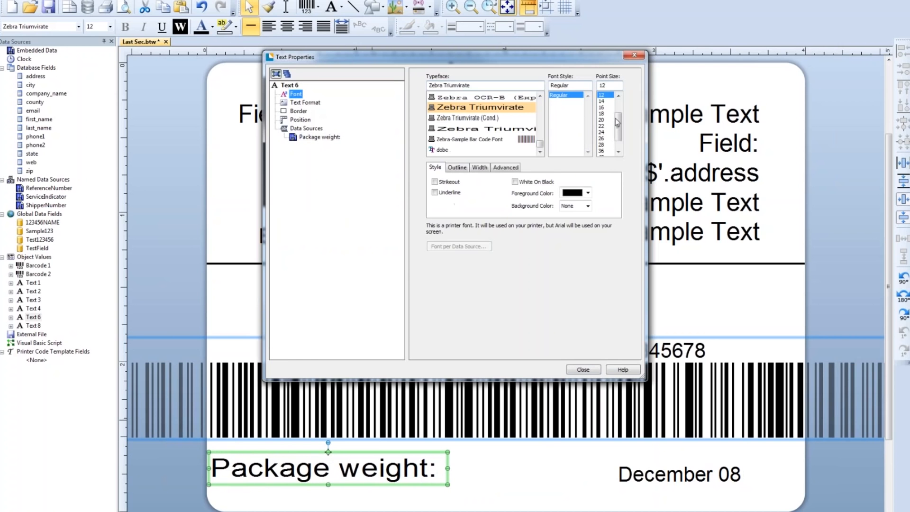
{"action": "left_click_drag", "start_coordinate": [618, 119], "coordinate": [619, 105]}
{"action": "left_click", "coordinate": [602, 95]}
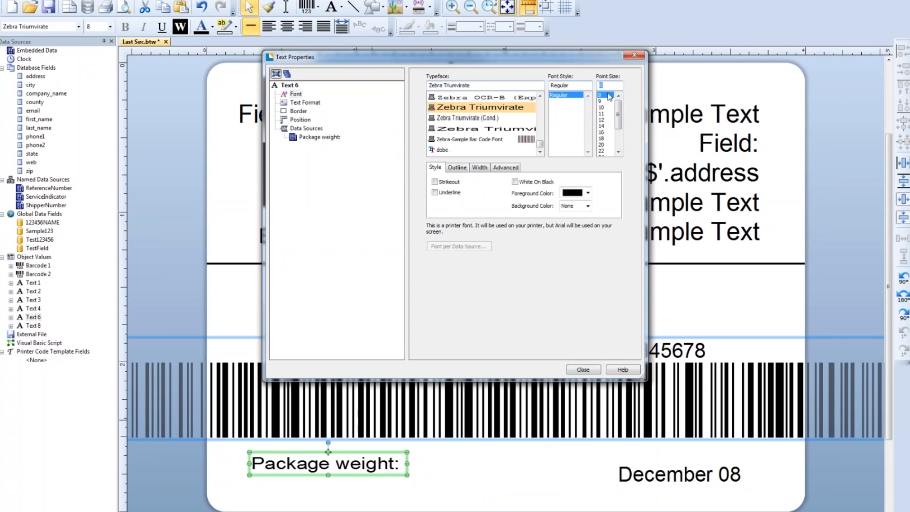
- Add a second embedded data source after the Package weight caption with the value 01
{"action": "left_click", "coordinate": [321, 138]}
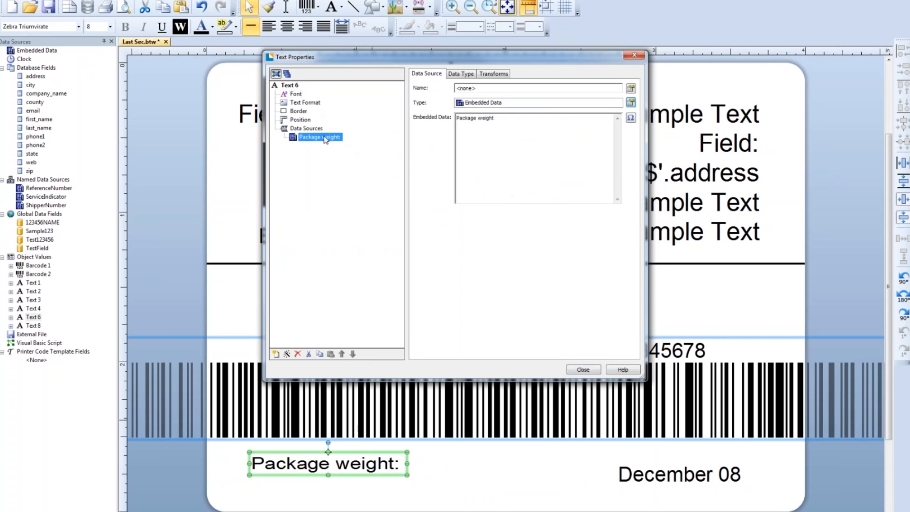
{"action": "left_click", "coordinate": [275, 354]}
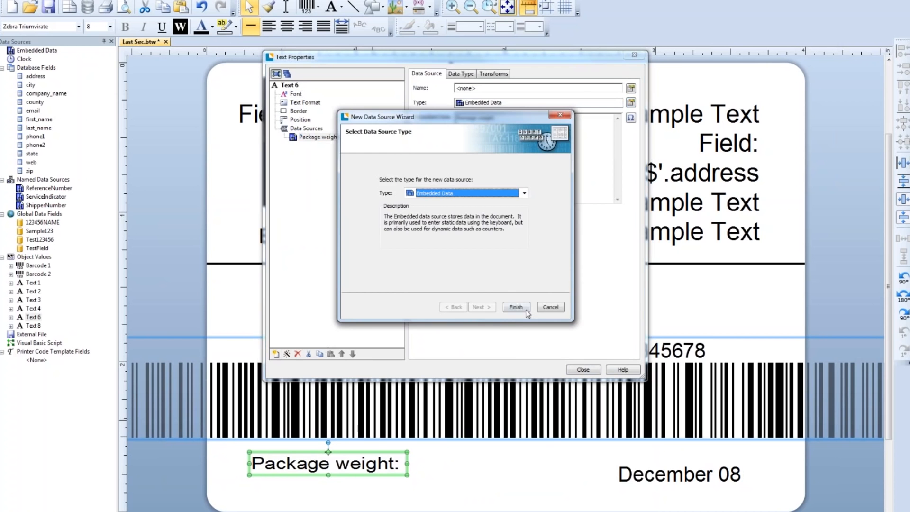
{"action": "left_click", "coordinate": [526, 309]}
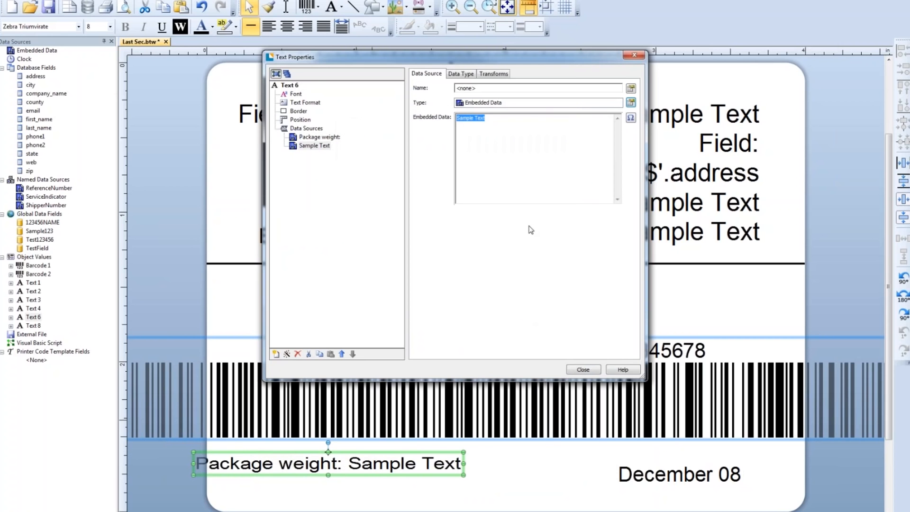
{"action": "type", "text": "01"}
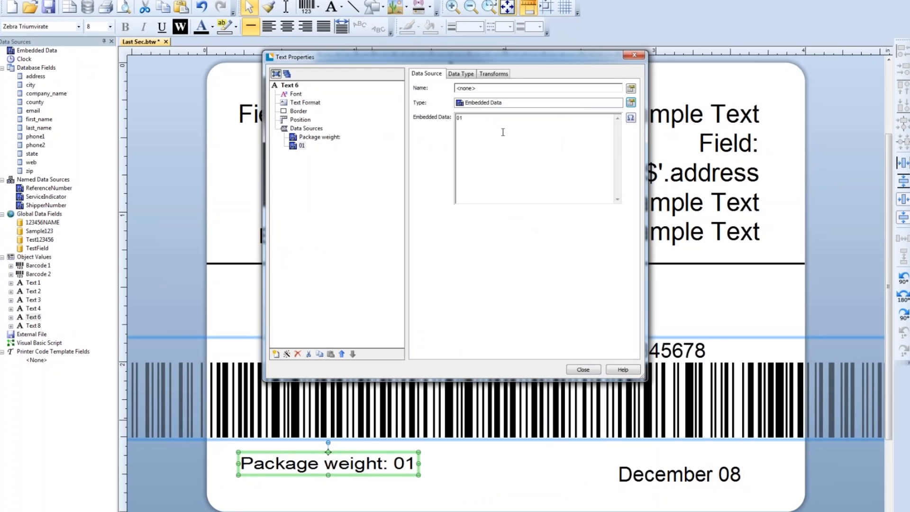
- Set the weight value's data type to Number and close the text object's properties
{"action": "left_click", "coordinate": [461, 74]}
{"action": "left_click", "coordinate": [463, 90]}
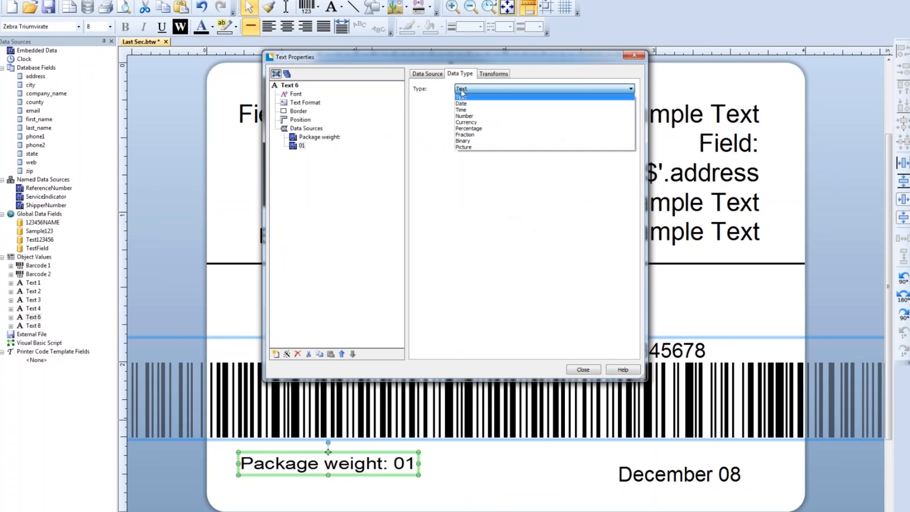
{"action": "left_click", "coordinate": [465, 116]}
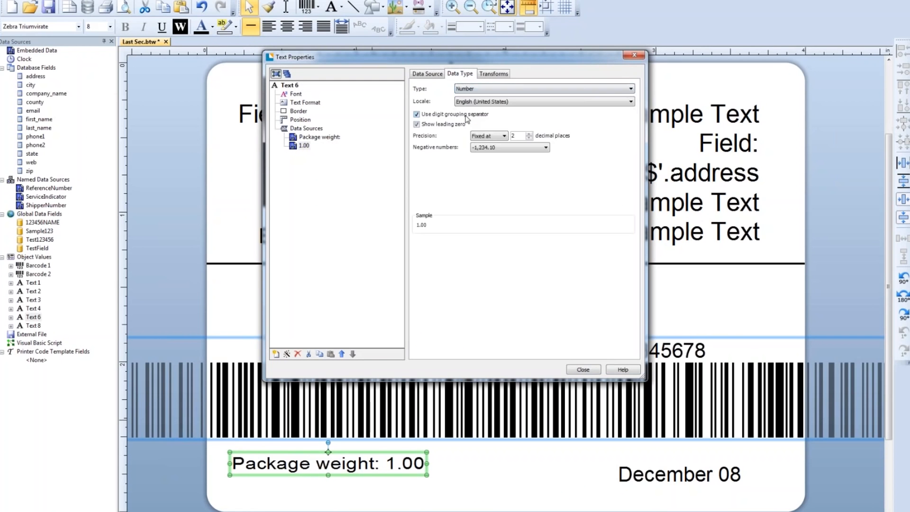
{"action": "left_click", "coordinate": [425, 74]}
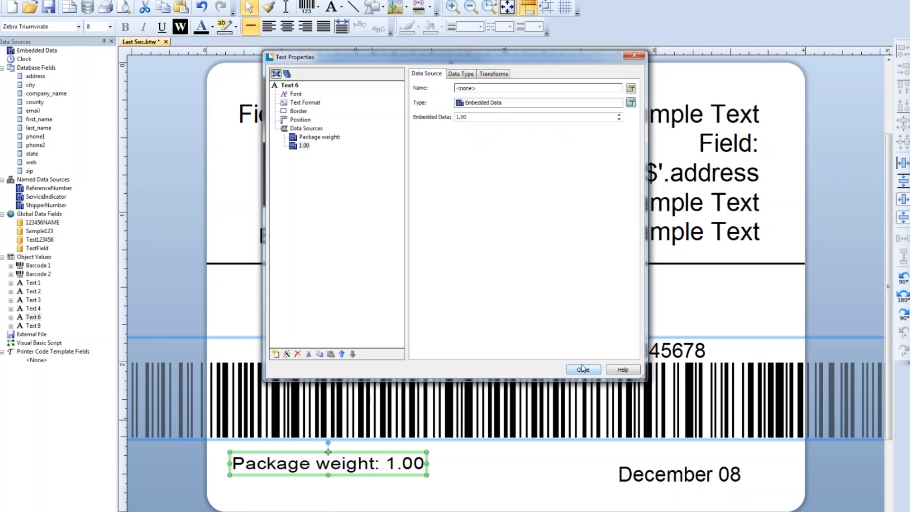
{"action": "left_click", "coordinate": [319, 139]}
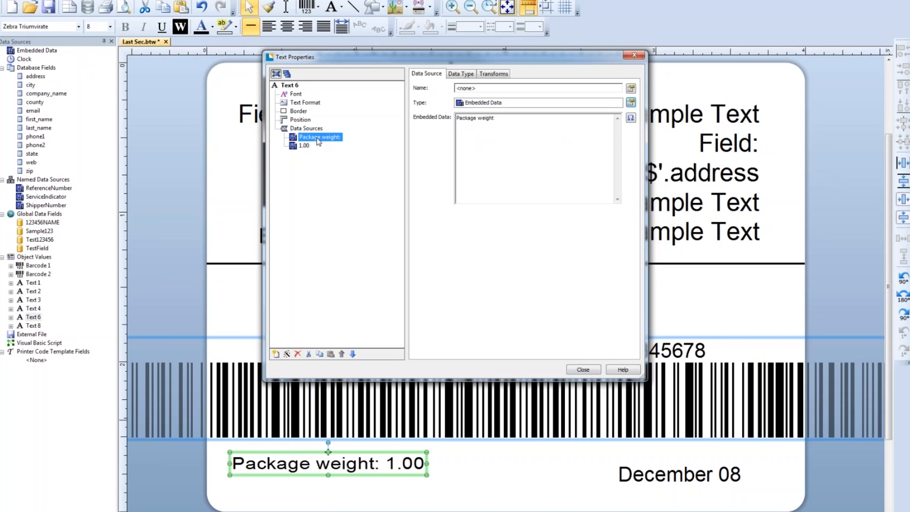
{"action": "left_click", "coordinate": [293, 148]}
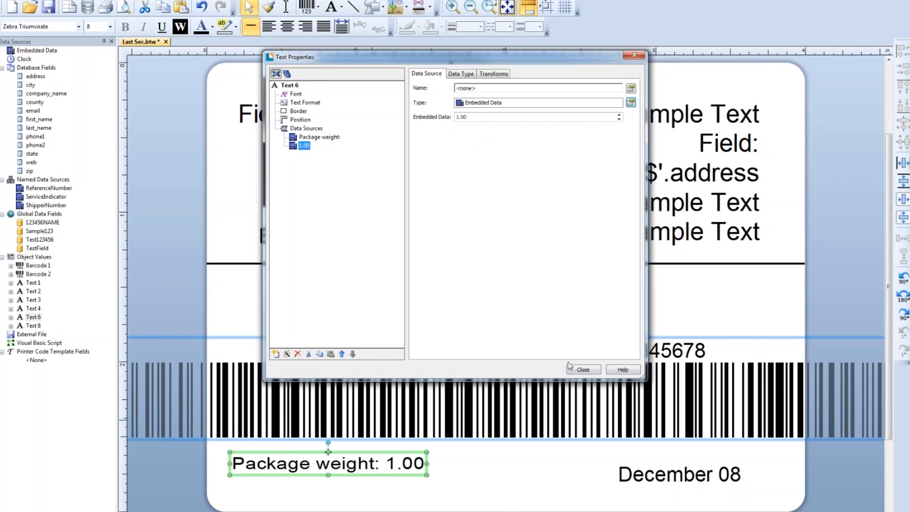
{"action": "left_click", "coordinate": [583, 370]}
{"action": "left_click", "coordinate": [508, 499]}
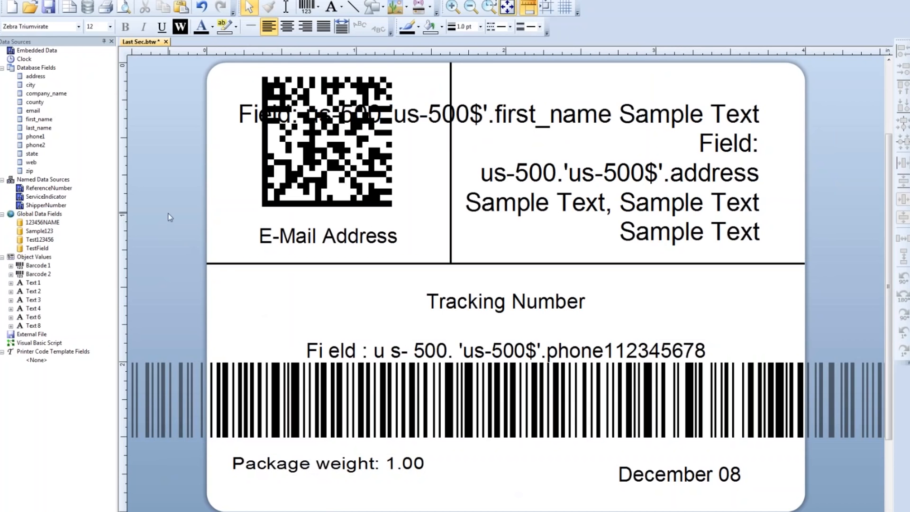
- Open the weighing scale setup and select the installed Rice Lake TP scale
{"action": "left_click", "coordinate": [135, 1]}
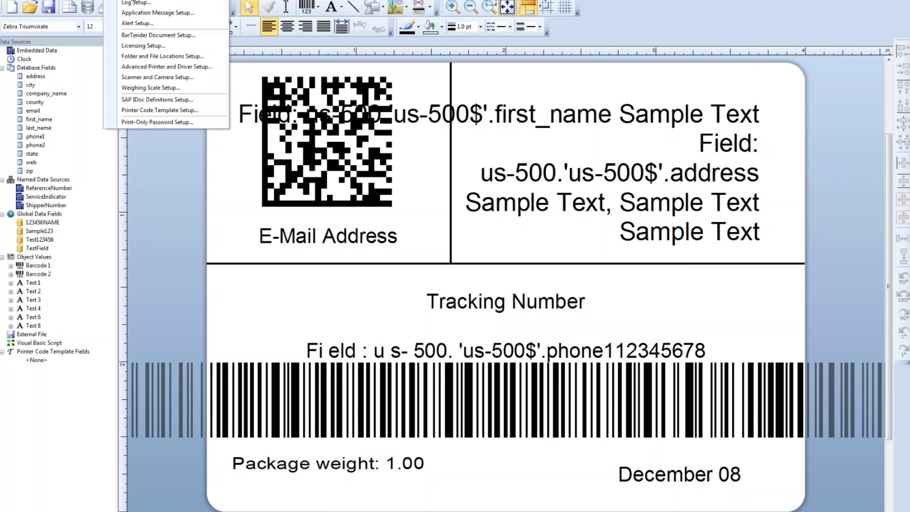
{"action": "left_click", "coordinate": [142, 88]}
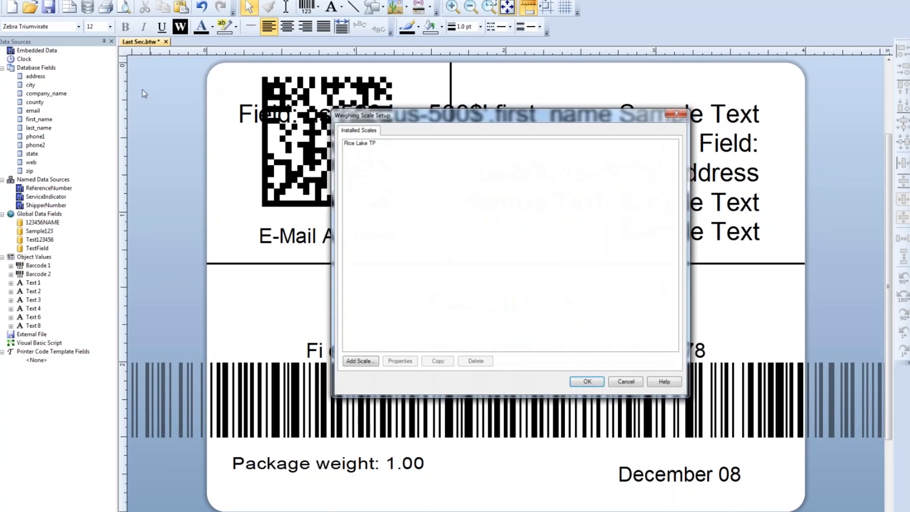
{"action": "left_click_drag", "start_coordinate": [365, 114], "coordinate": [364, 161]}
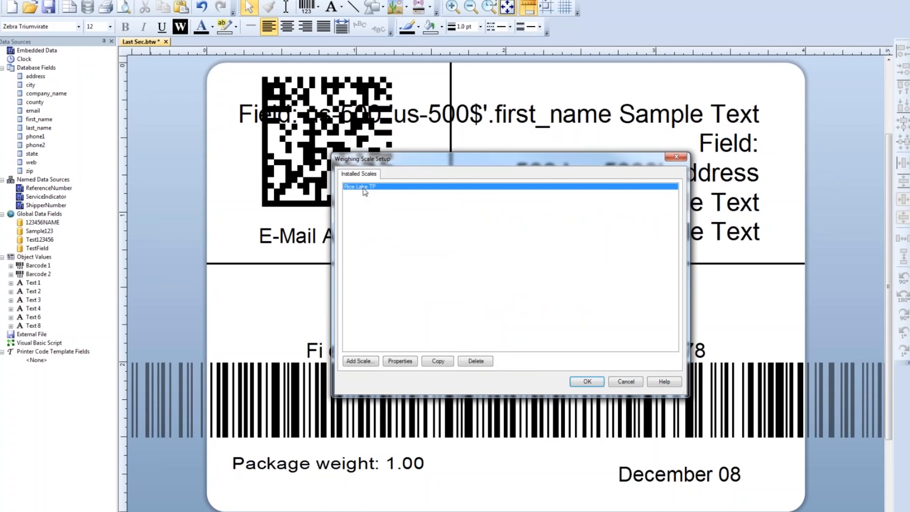
{"action": "left_click", "coordinate": [359, 362]}
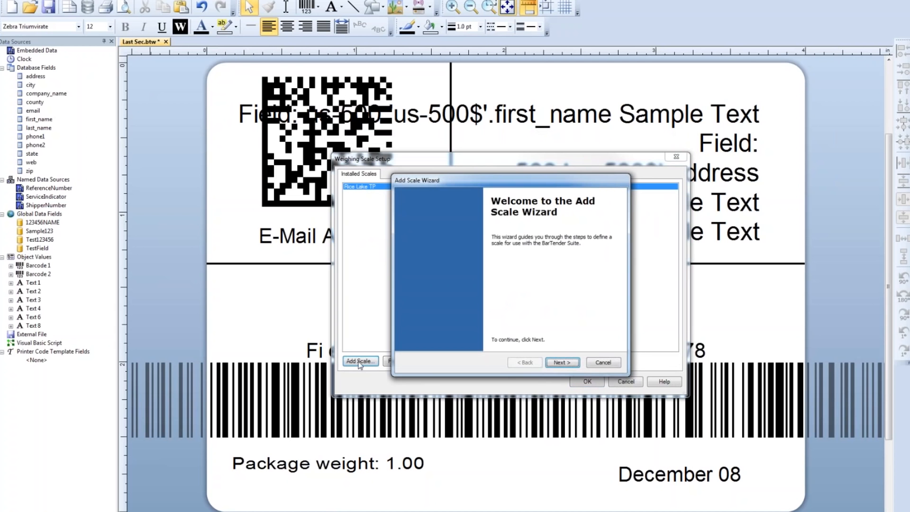
{"action": "left_click", "coordinate": [560, 363]}
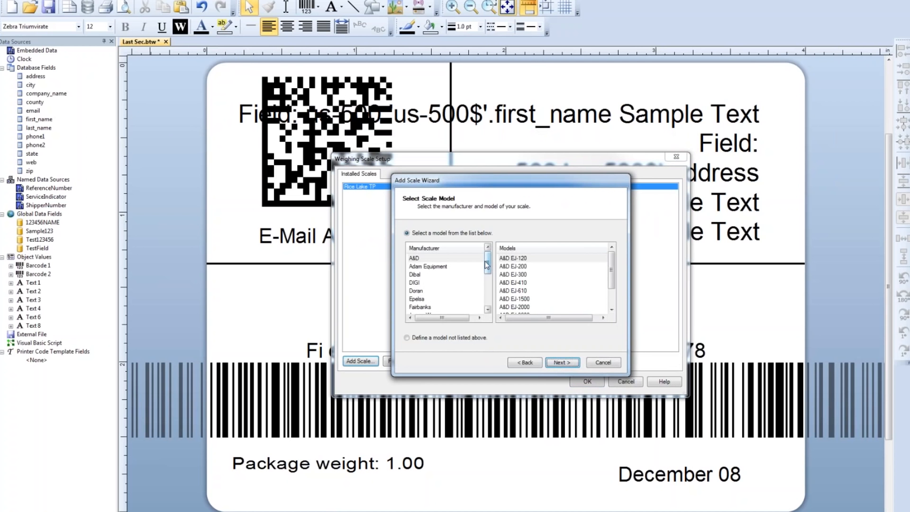
{"action": "left_click_drag", "start_coordinate": [487, 265], "coordinate": [488, 306]}
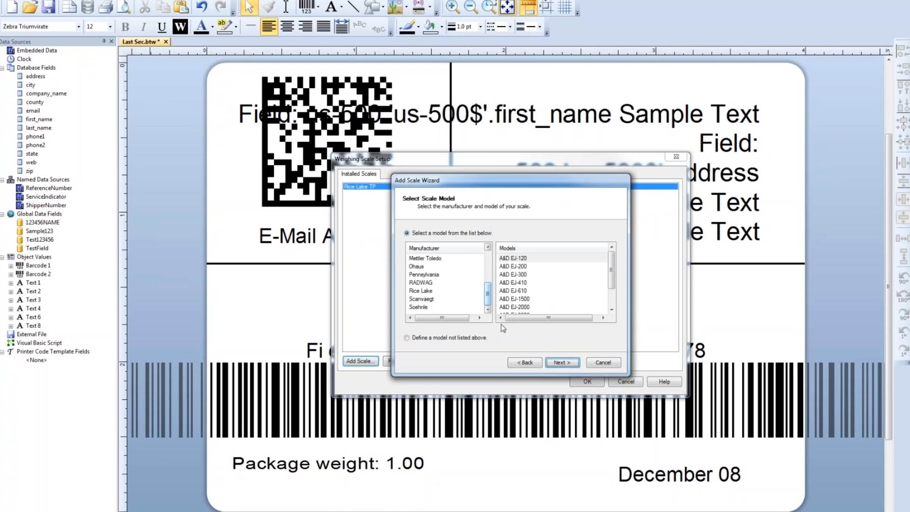
{"action": "left_click", "coordinate": [592, 363]}
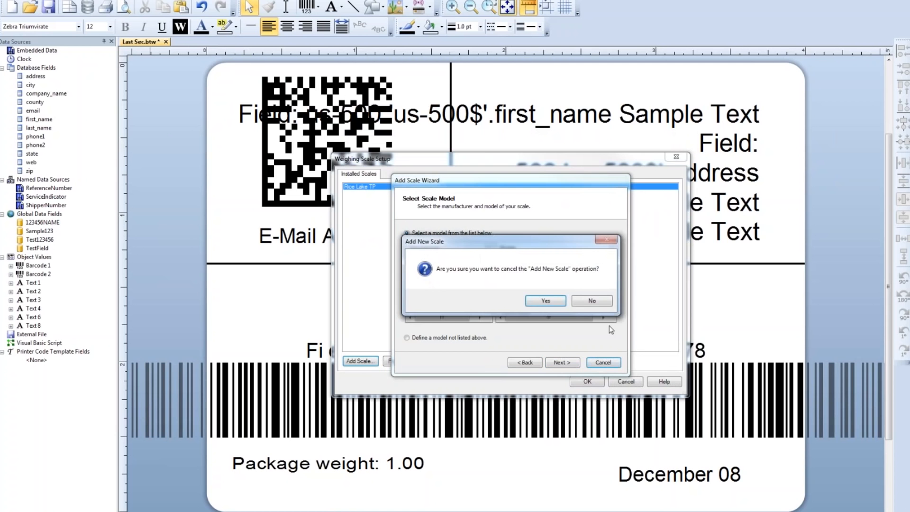
{"action": "left_click", "coordinate": [562, 301]}
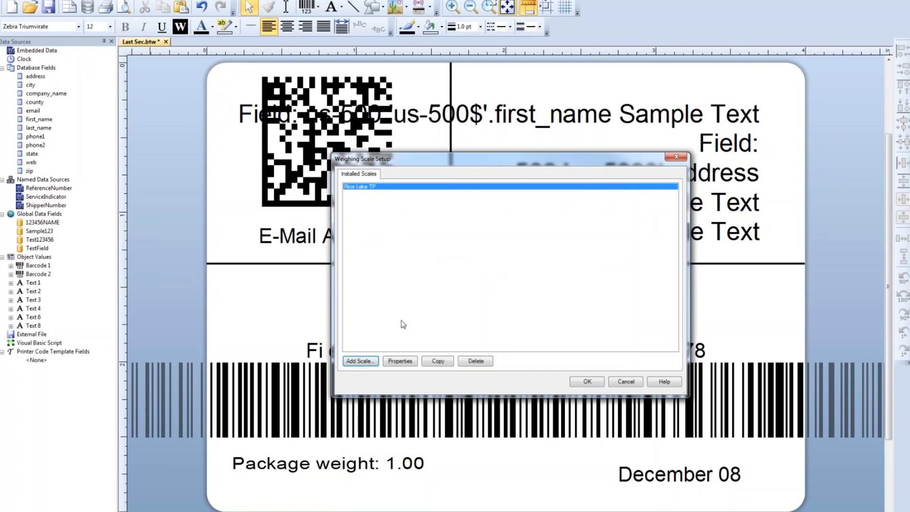
- Delete the installed Rice Lake TP scale
{"action": "left_click", "coordinate": [474, 364]}
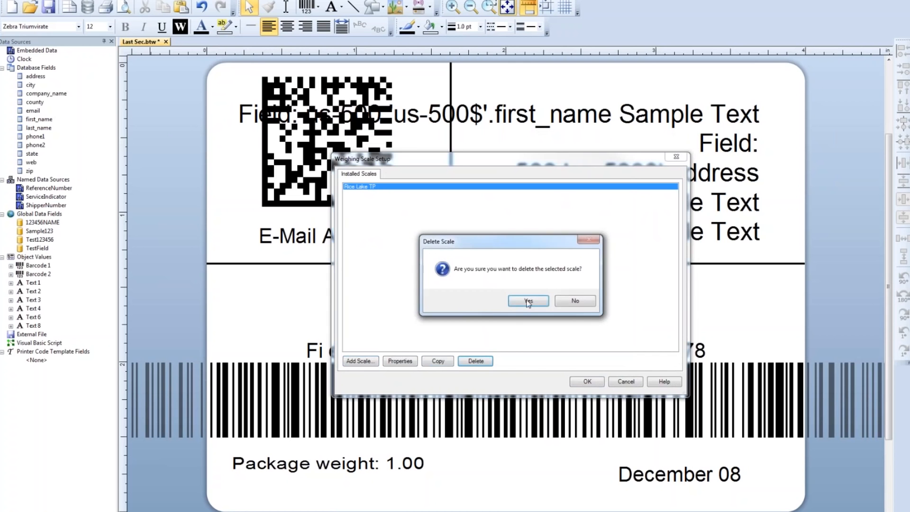
{"action": "left_click", "coordinate": [528, 301]}
- Start adding a new scale and choose Rice Lake as manufacturer and Rice Lake TP as model
{"action": "left_click", "coordinate": [361, 360]}
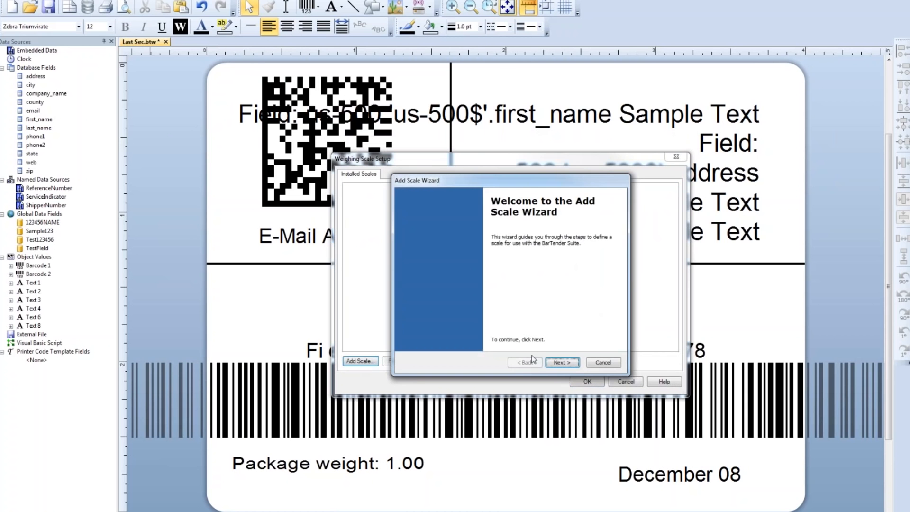
{"action": "left_click", "coordinate": [561, 362]}
{"action": "left_click", "coordinate": [482, 266]}
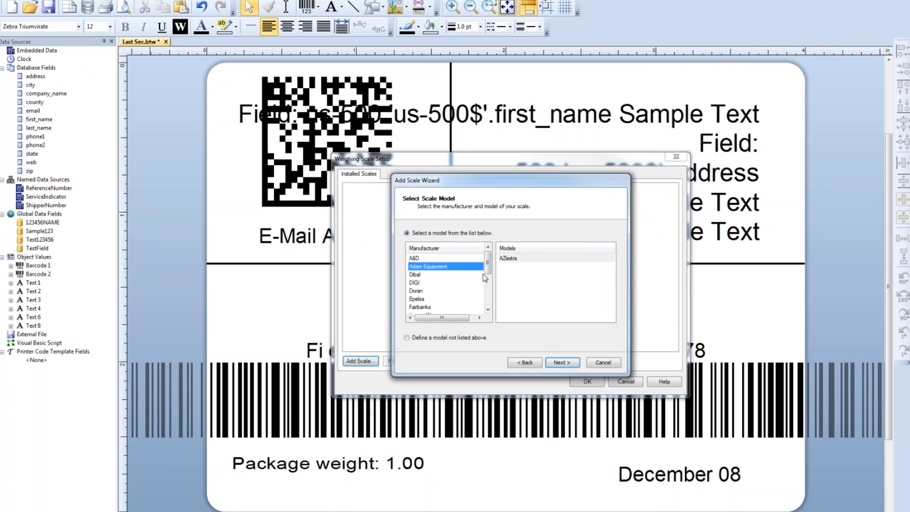
{"action": "left_click_drag", "start_coordinate": [487, 268], "coordinate": [488, 295]}
{"action": "left_click", "coordinate": [432, 291]}
{"action": "left_click_drag", "start_coordinate": [611, 280], "coordinate": [611, 302]}
{"action": "left_click", "coordinate": [517, 307]}
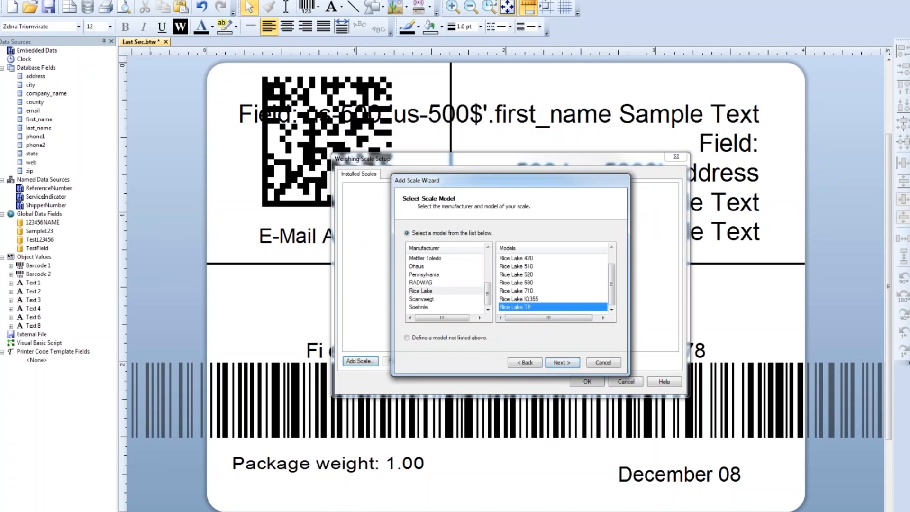
- Accept the scale model and set the new scale's connection type to TCP/IP Network Port
{"action": "left_click", "coordinate": [562, 363]}
{"action": "left_click", "coordinate": [562, 363]}
{"action": "left_click", "coordinate": [568, 242]}
{"action": "left_click", "coordinate": [502, 258]}
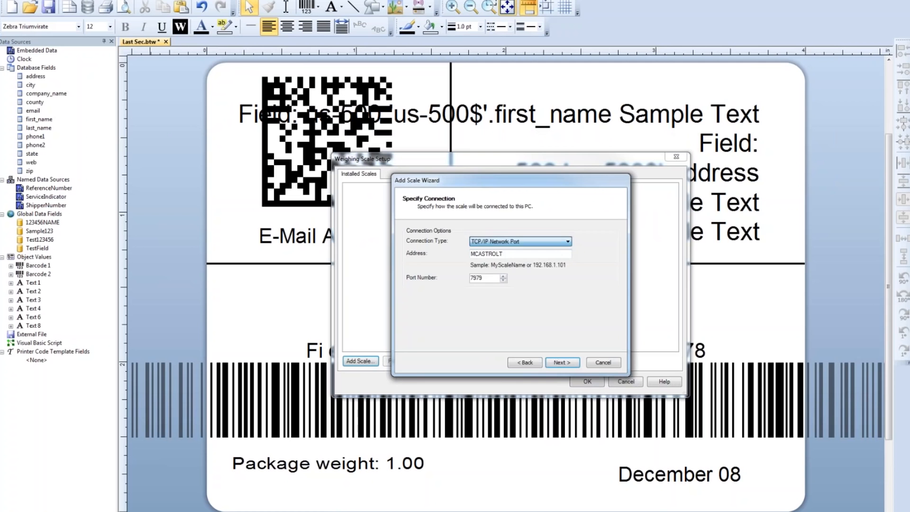
- Finish adding the Rice Lake TP scale on port 7979 and save the weighing scale setup
{"action": "left_click", "coordinate": [564, 365]}
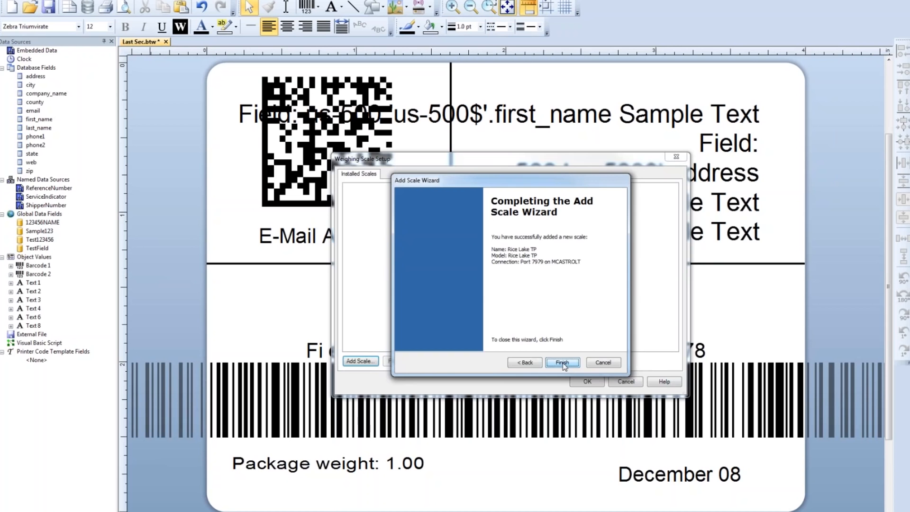
{"action": "left_click", "coordinate": [563, 363]}
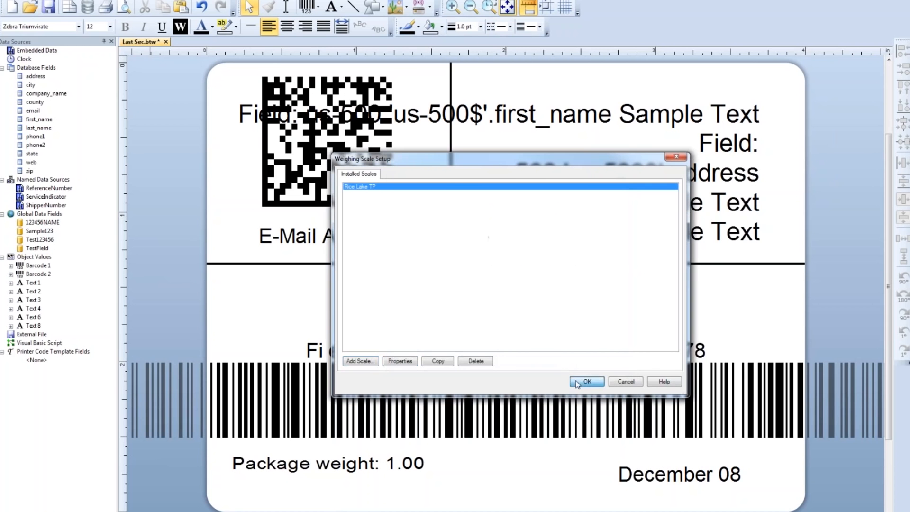
{"action": "left_click", "coordinate": [576, 382]}
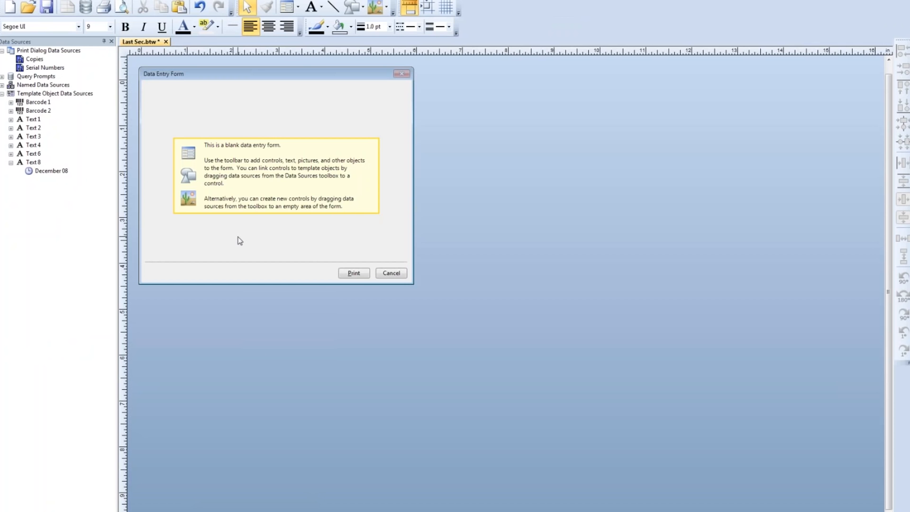
- Create a Scale Display control from Text 6's 1.00 data source and centre it on the blank data entry form
{"action": "left_click", "coordinate": [10, 154]}
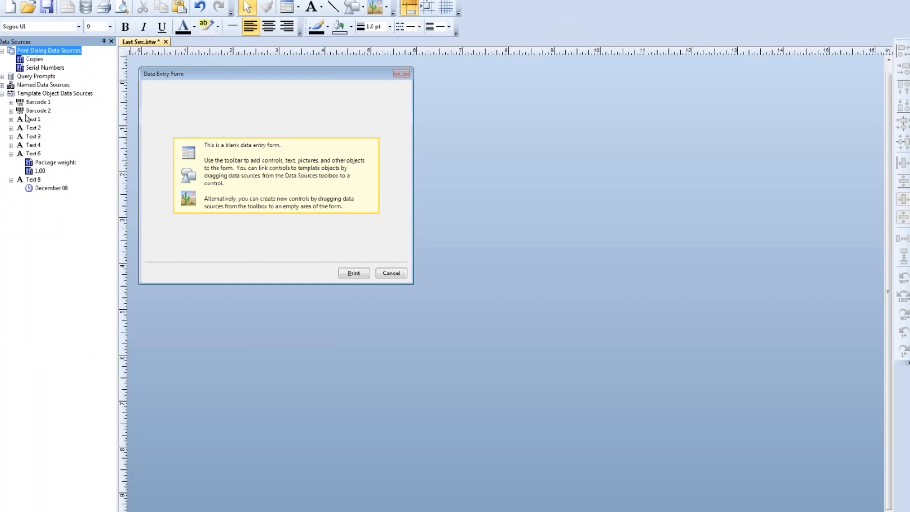
{"action": "mouse_move", "coordinate": [37, 171]}
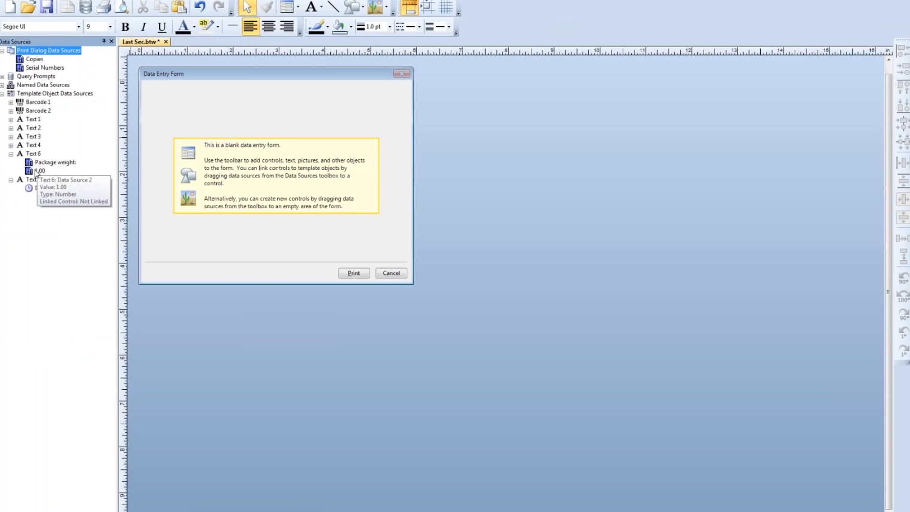
{"action": "left_click", "coordinate": [37, 172]}
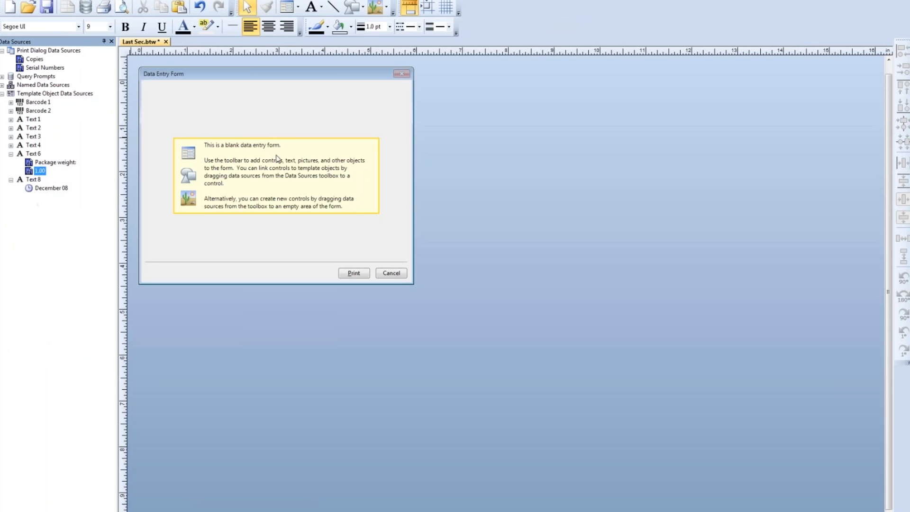
{"action": "left_click_drag", "start_coordinate": [267, 154], "coordinate": [275, 156]}
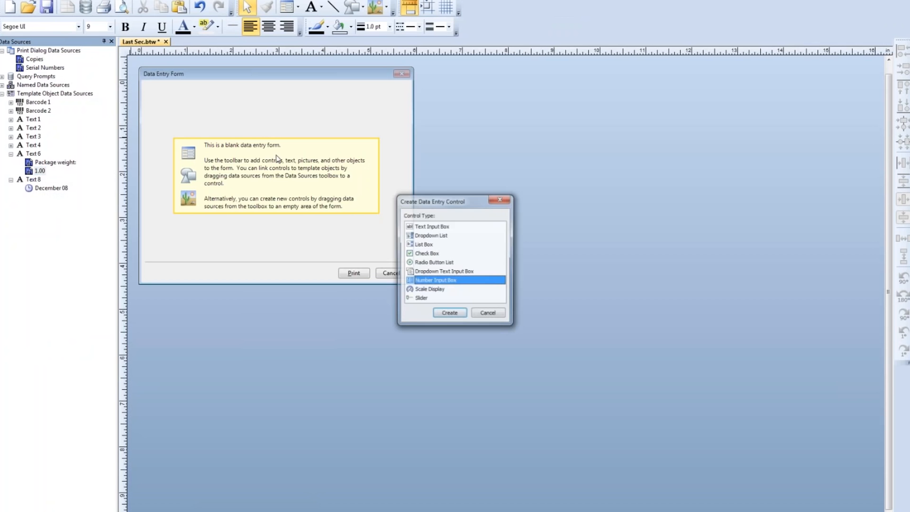
{"action": "left_click", "coordinate": [410, 290]}
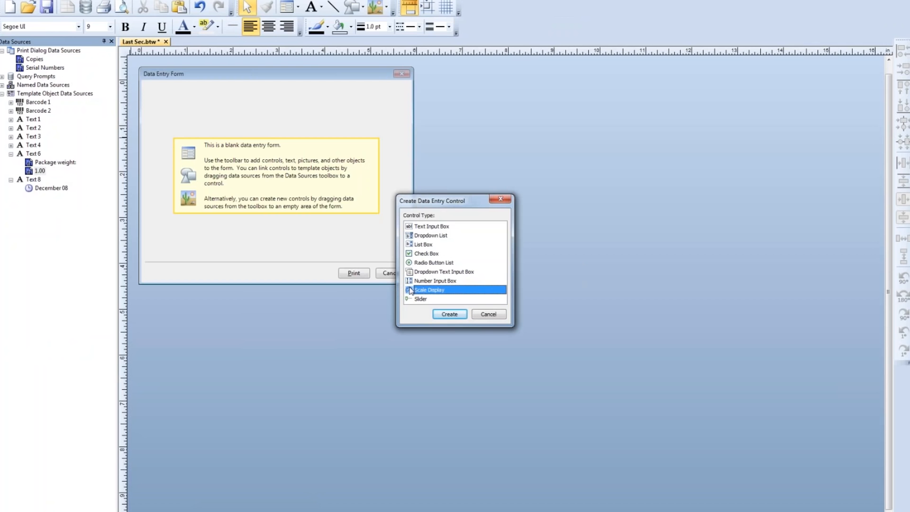
{"action": "left_click", "coordinate": [450, 315]}
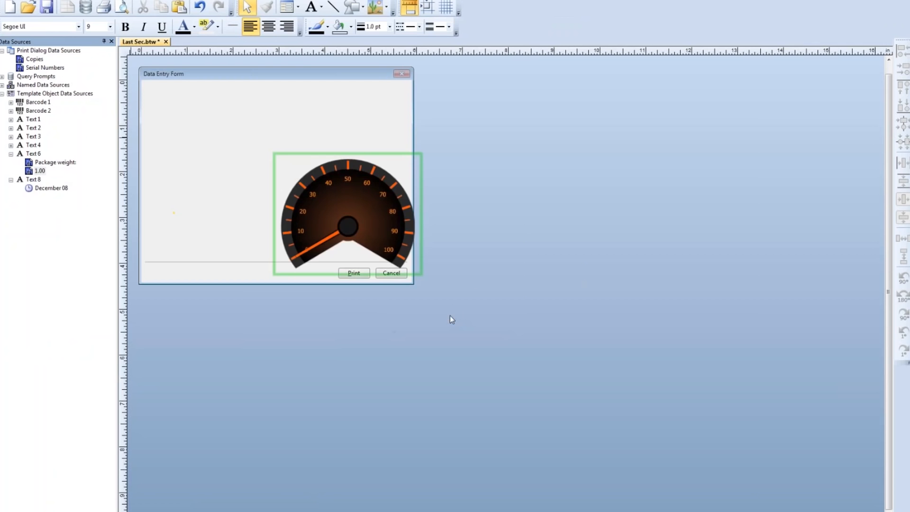
{"action": "left_click_drag", "start_coordinate": [365, 217], "coordinate": [296, 187]}
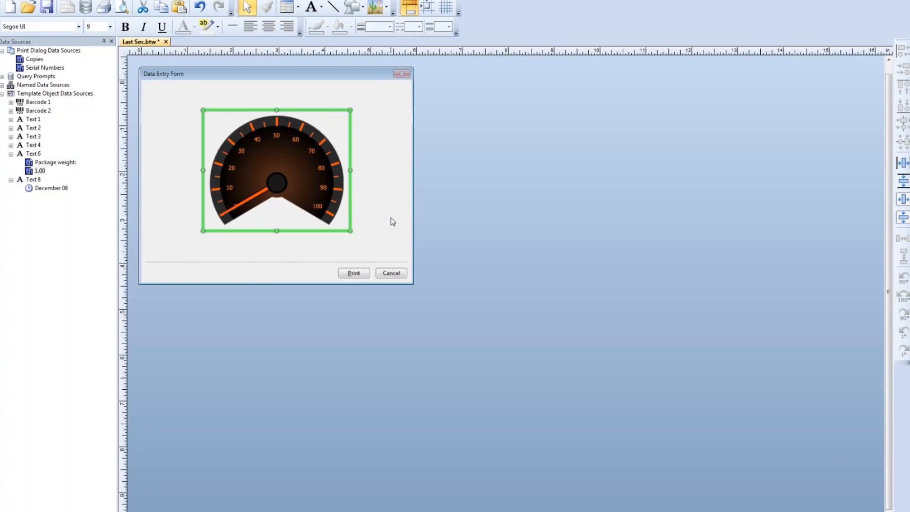
- Set the scale display's appearance to type Digital 7 Segment with the Ice Cold Zone theme
{"action": "double_click", "coordinate": [329, 188]}
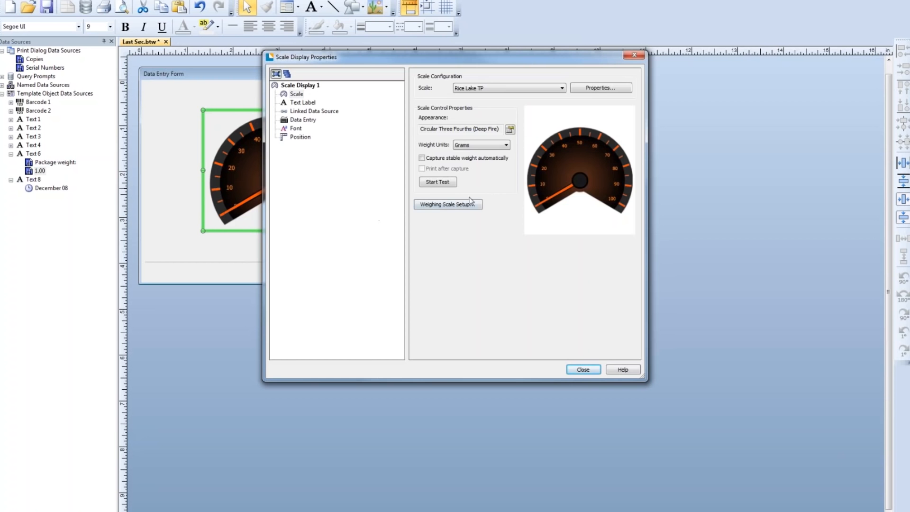
{"action": "left_click", "coordinate": [510, 130]}
{"action": "left_click", "coordinate": [431, 122]}
{"action": "left_click", "coordinate": [400, 167]}
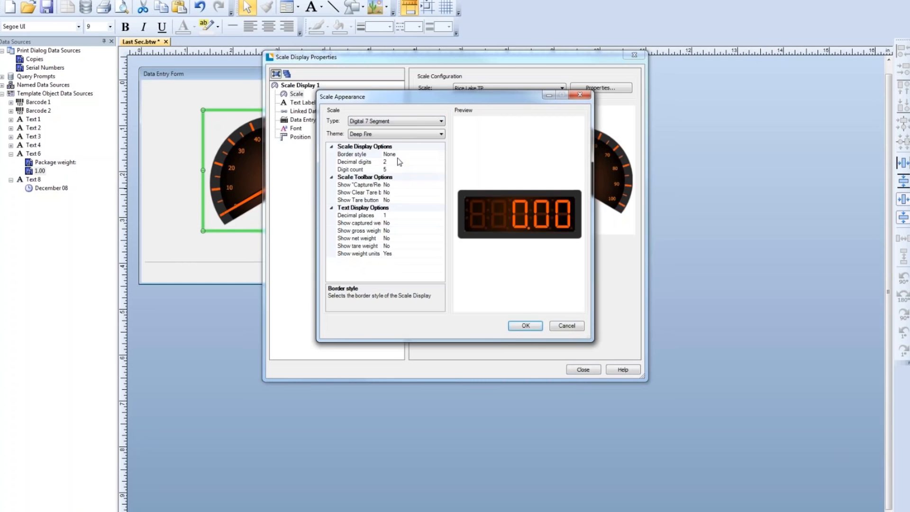
{"action": "left_click", "coordinate": [400, 134]}
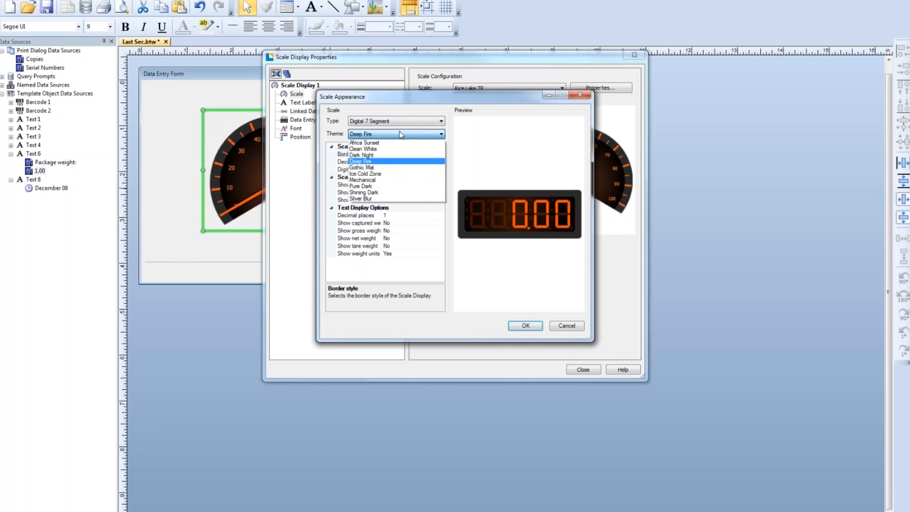
{"action": "left_click", "coordinate": [398, 165]}
{"action": "left_click", "coordinate": [530, 329]}
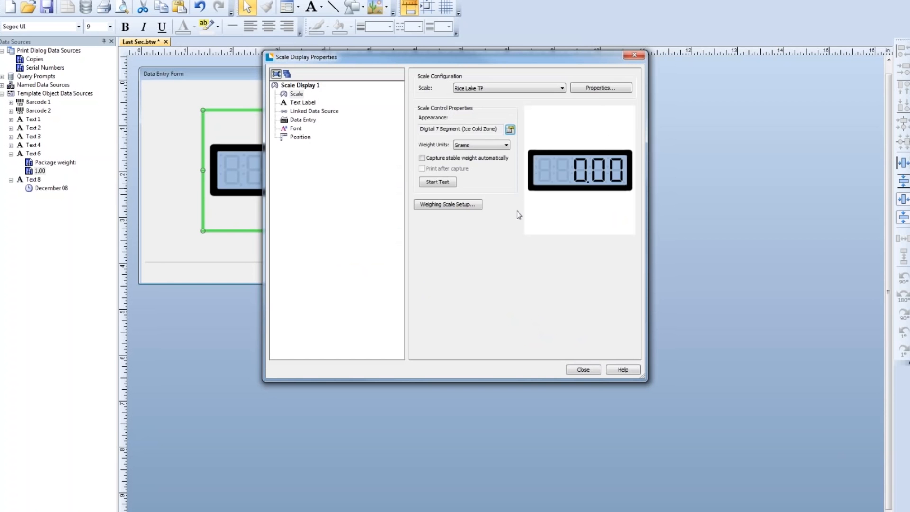
- Set the scale display's weight units to Pounds and close its properties
{"action": "left_click", "coordinate": [504, 146]}
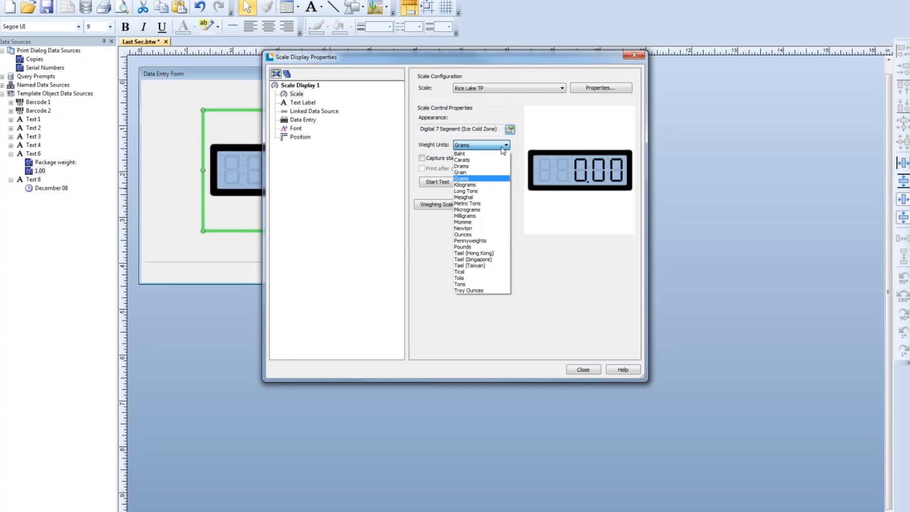
{"action": "left_click", "coordinate": [465, 247]}
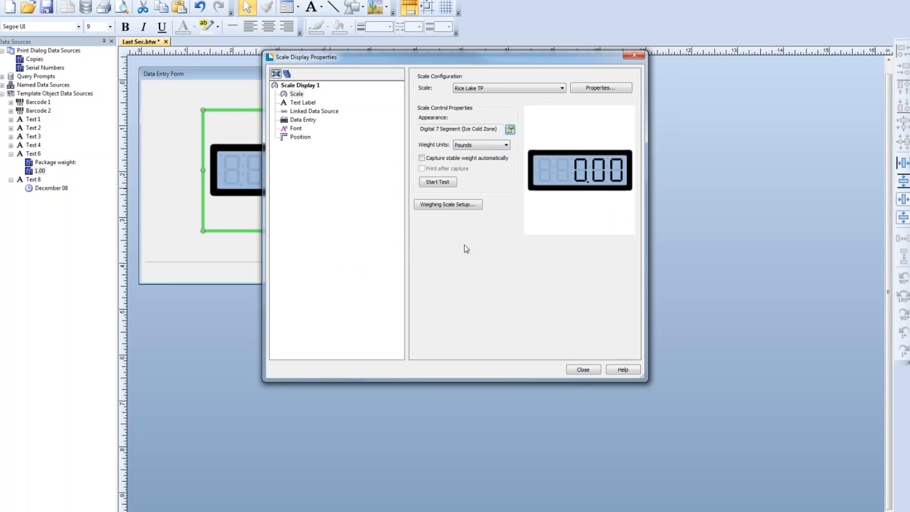
{"action": "left_click", "coordinate": [583, 370]}
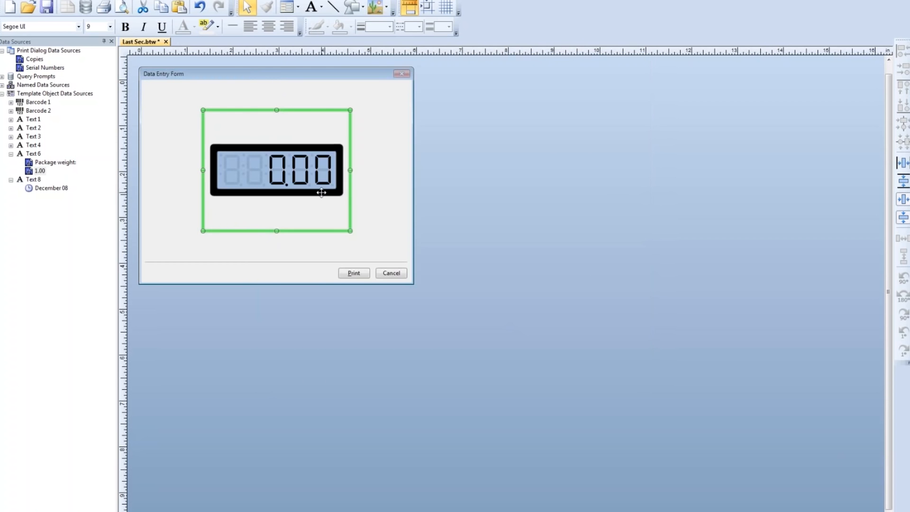
- Run the scale test in the scale display's properties to check the live weight reading, and stop the test
{"action": "double_click", "coordinate": [327, 194]}
{"action": "left_click", "coordinate": [436, 182]}
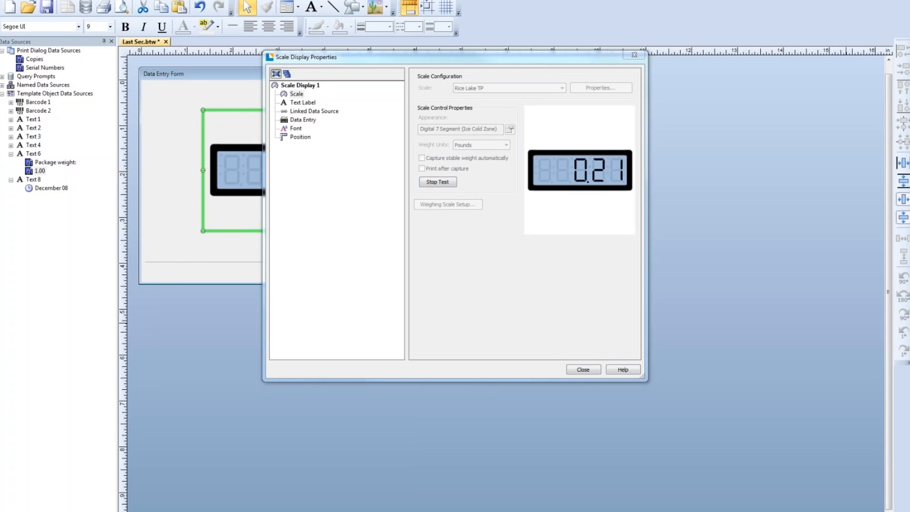
{"action": "left_click", "coordinate": [587, 369]}
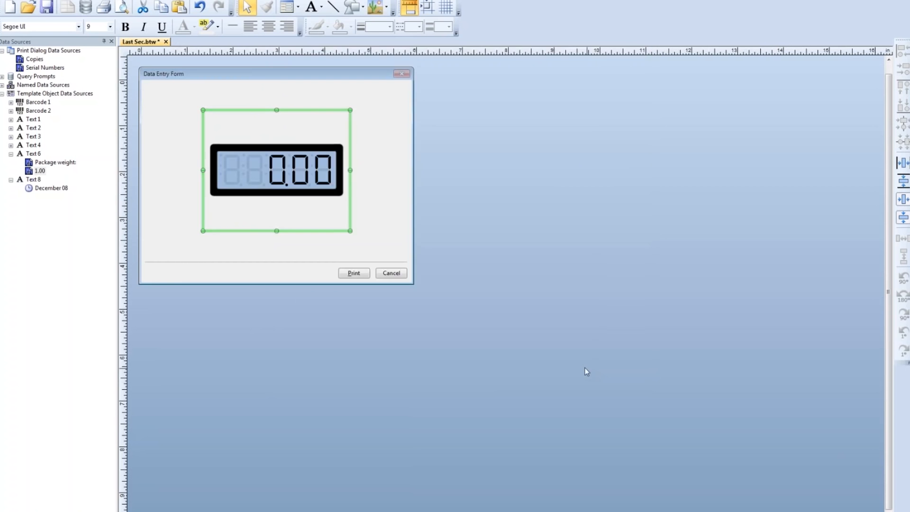
{"action": "double_click", "coordinate": [249, 180]}
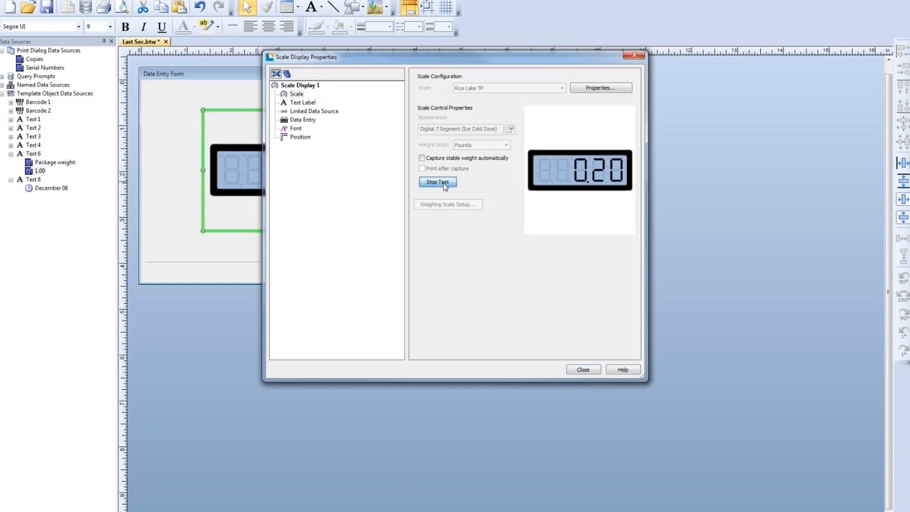
{"action": "left_click", "coordinate": [438, 183]}
{"action": "left_click", "coordinate": [583, 369]}
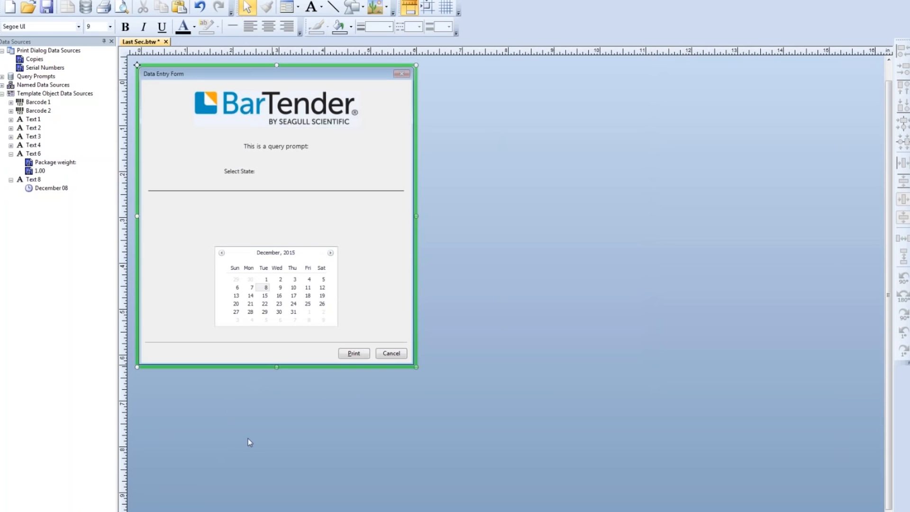
- Move the month calendar slightly up on the query prompt form and deselect it
{"action": "left_click_drag", "start_coordinate": [306, 300], "coordinate": [307, 272]}
{"action": "left_click", "coordinate": [292, 410]}
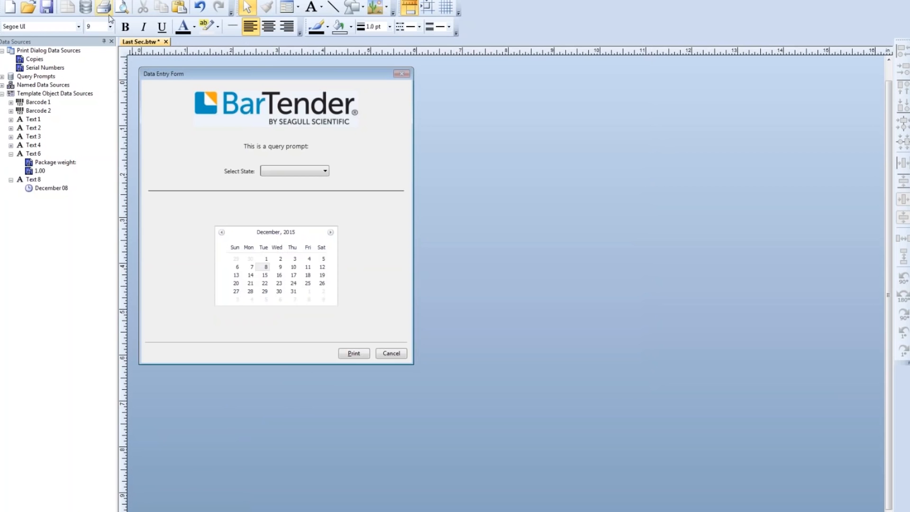
- Preview the label with state LA, the date December 31 and the scale's weight, and close the preview
{"action": "left_click", "coordinate": [121, 7]}
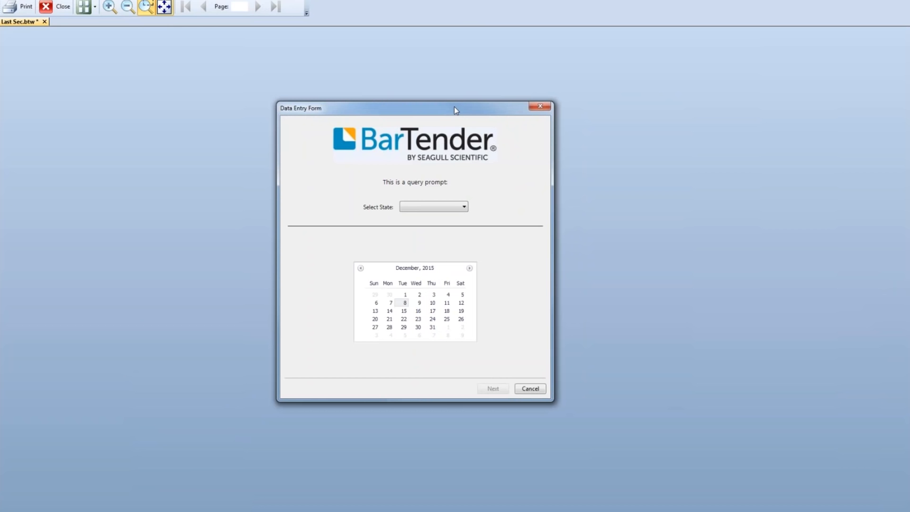
{"action": "left_click", "coordinate": [461, 209]}
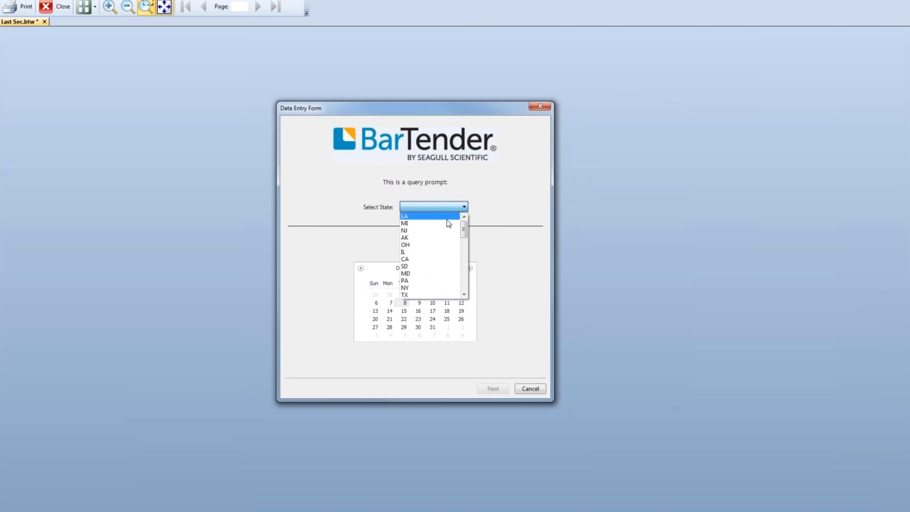
{"action": "left_click", "coordinate": [447, 219]}
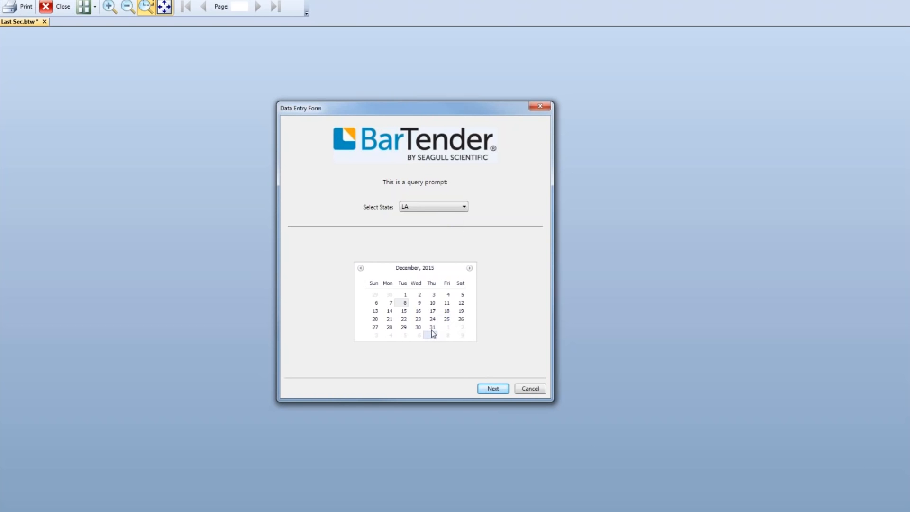
{"action": "left_click", "coordinate": [491, 388]}
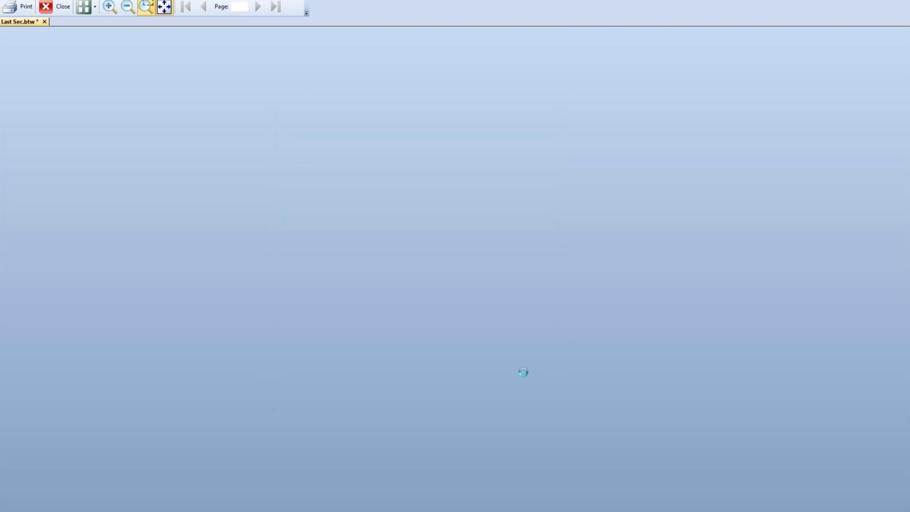
{"action": "left_click_drag", "start_coordinate": [868, 174], "coordinate": [477, 159]}
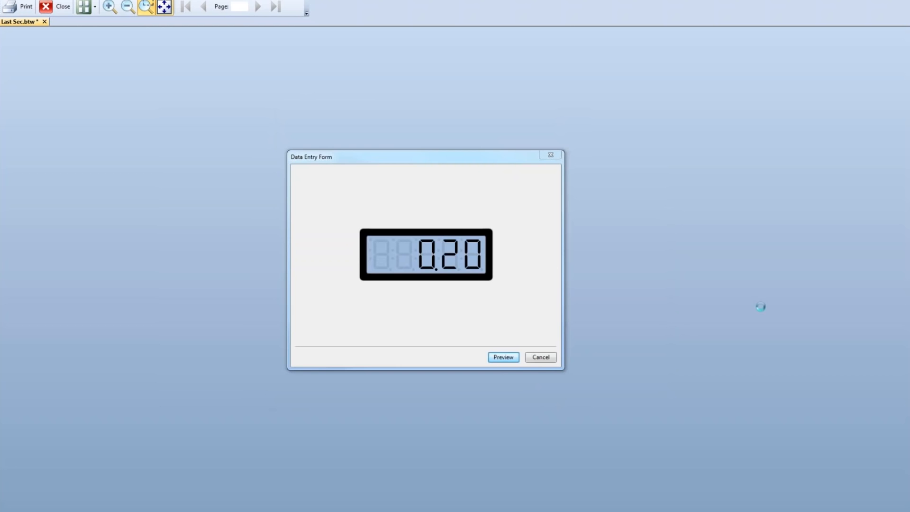
{"action": "left_click", "coordinate": [495, 360]}
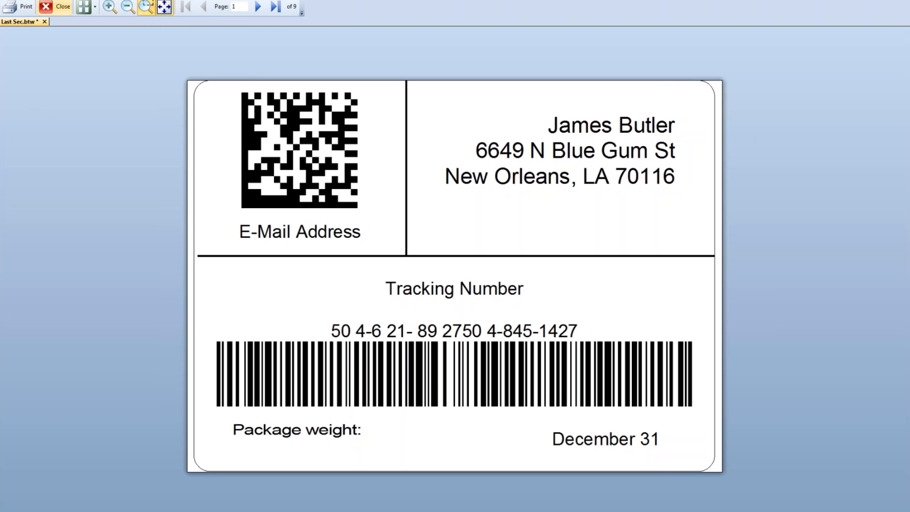
{"action": "left_click", "coordinate": [55, 6]}
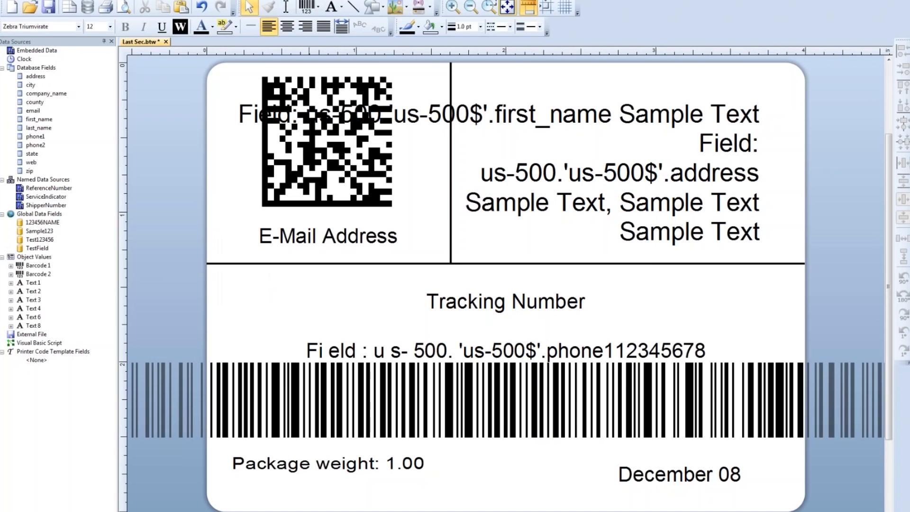
- Change the data type of the package weight text's value source to one without decimals and return to the scale form
{"action": "double_click", "coordinate": [398, 467]}
{"action": "left_click", "coordinate": [460, 74]}
{"action": "left_click", "coordinate": [465, 88]}
{"action": "left_click", "coordinate": [466, 96]}
{"action": "left_click", "coordinate": [426, 73]}
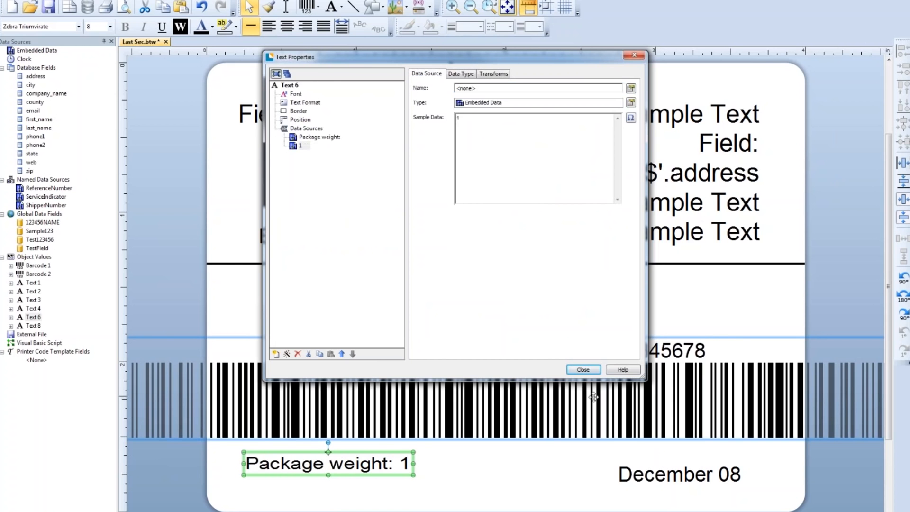
{"action": "left_click", "coordinate": [590, 369]}
{"action": "left_click", "coordinate": [228, 511]}
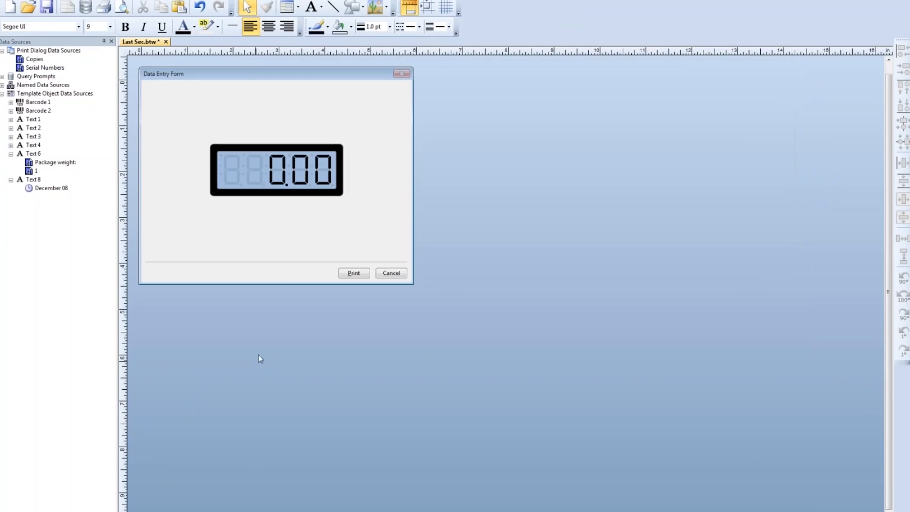
- Link the scale display's Net Weight property to Text 6's data source with the value 1
{"action": "left_click", "coordinate": [302, 167]}
{"action": "double_click", "coordinate": [302, 167]}
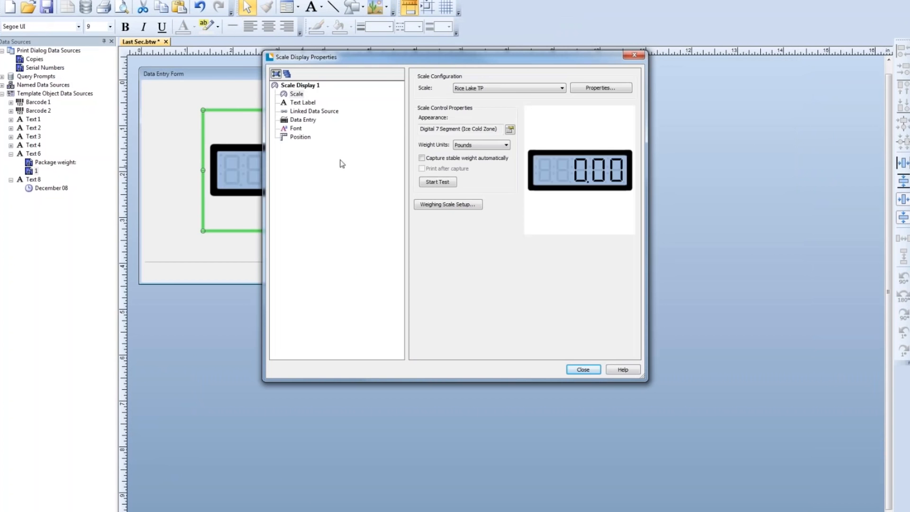
{"action": "left_click", "coordinate": [321, 111]}
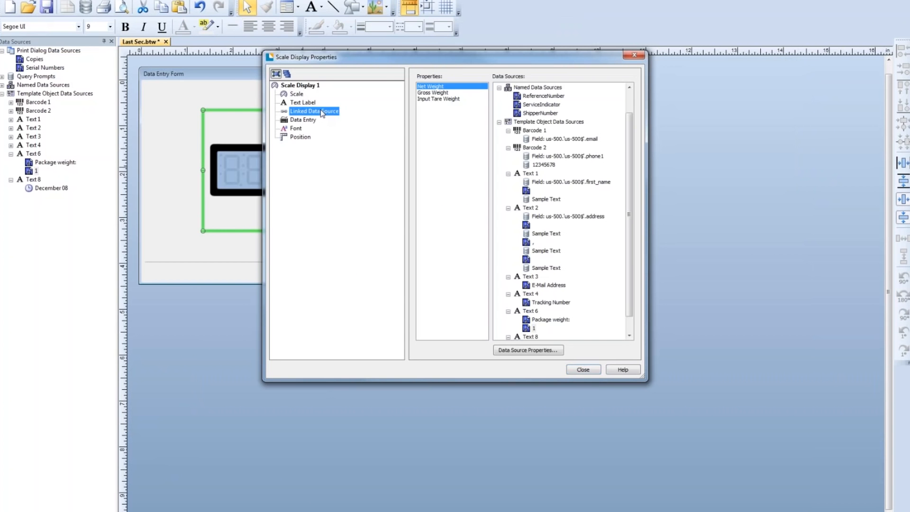
{"action": "left_click", "coordinate": [534, 328]}
{"action": "left_click", "coordinate": [582, 369]}
{"action": "left_click", "coordinate": [358, 378]}
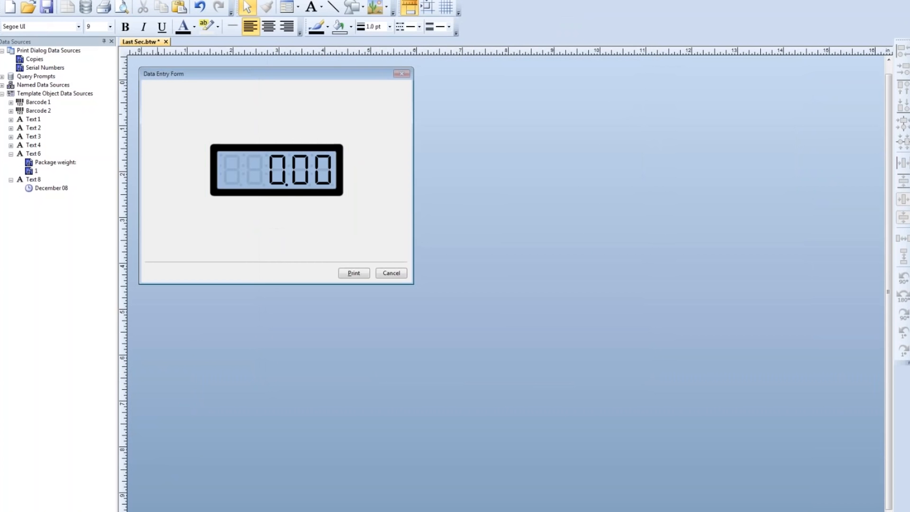
- Check the linked Net Weight by previewing the label for state LA with December 31 and the scale reading, and close the preview
{"action": "left_click", "coordinate": [158, 117]}
{"action": "left_click", "coordinate": [179, 368]}
{"action": "left_click", "coordinate": [122, 7]}
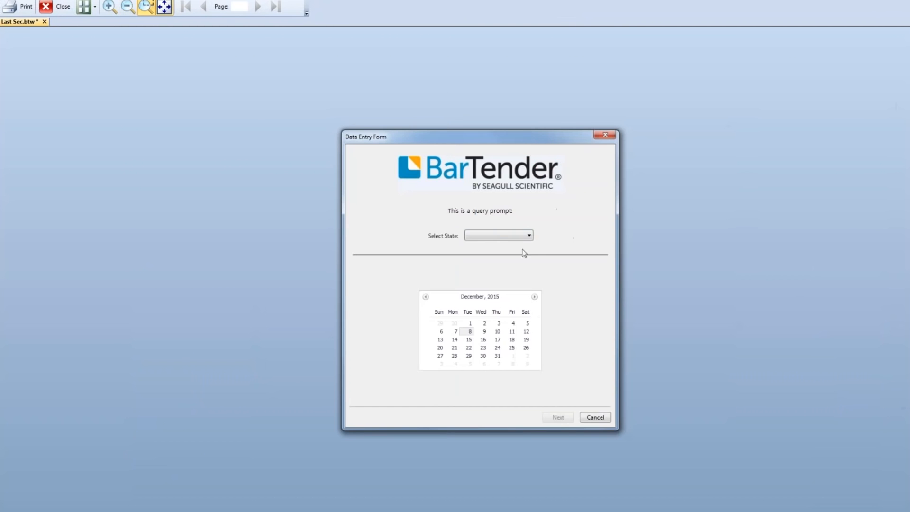
{"action": "left_click", "coordinate": [523, 236]}
{"action": "left_click", "coordinate": [500, 245]}
{"action": "left_click", "coordinate": [556, 420]}
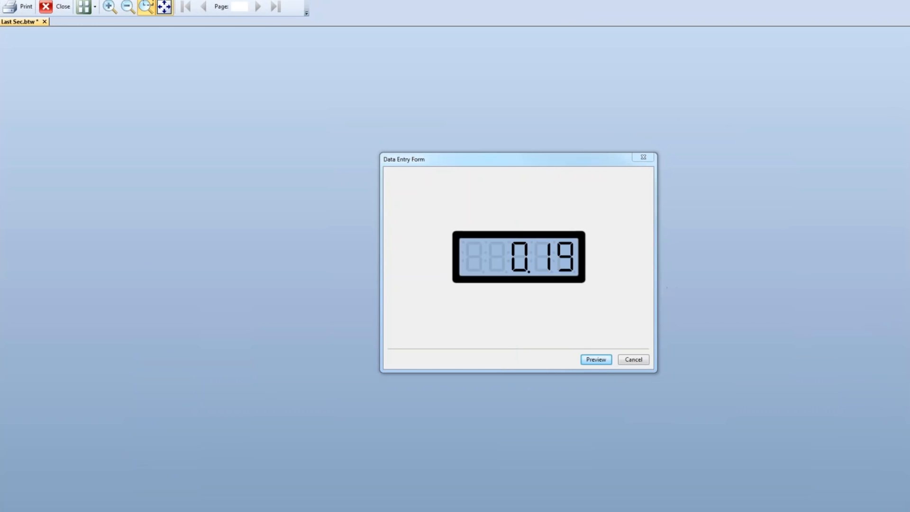
{"action": "left_click", "coordinate": [596, 360]}
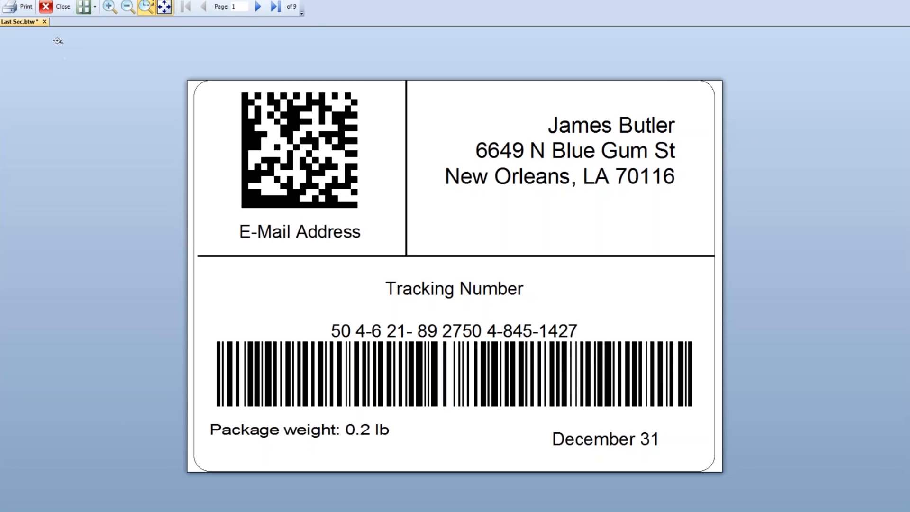
{"action": "left_click", "coordinate": [71, 14]}
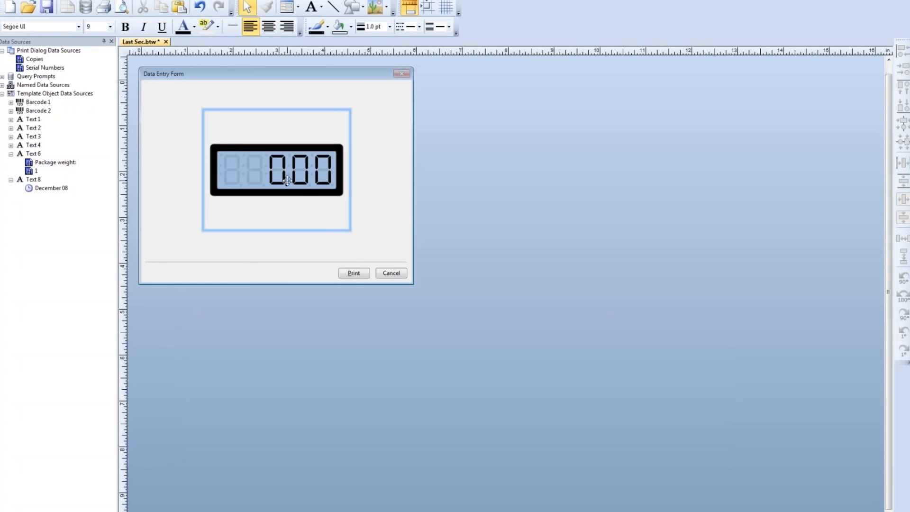
{"action": "double_click", "coordinate": [235, 87]}
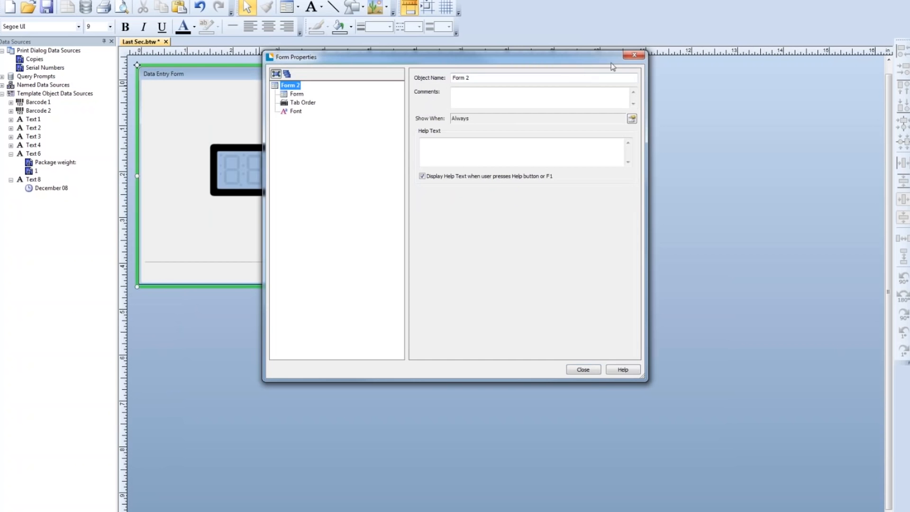
{"action": "left_click", "coordinate": [639, 56]}
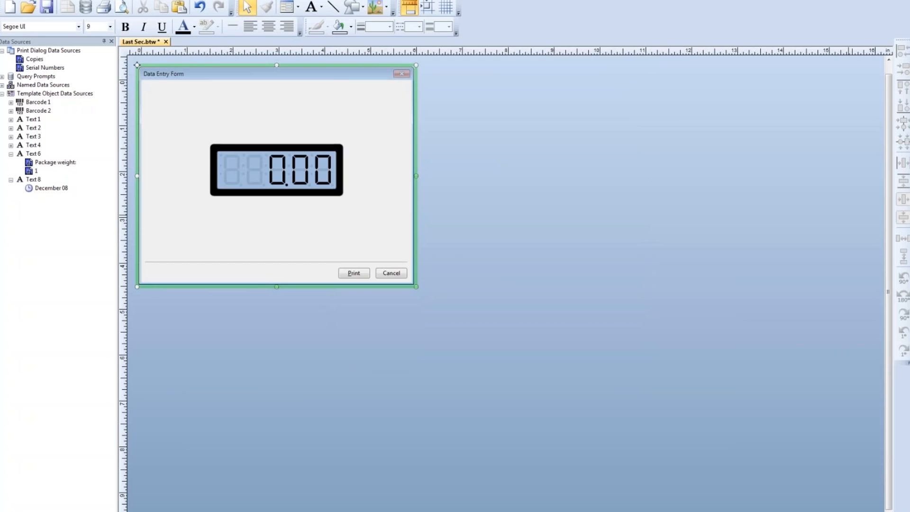
{"action": "double_click", "coordinate": [396, 138]}
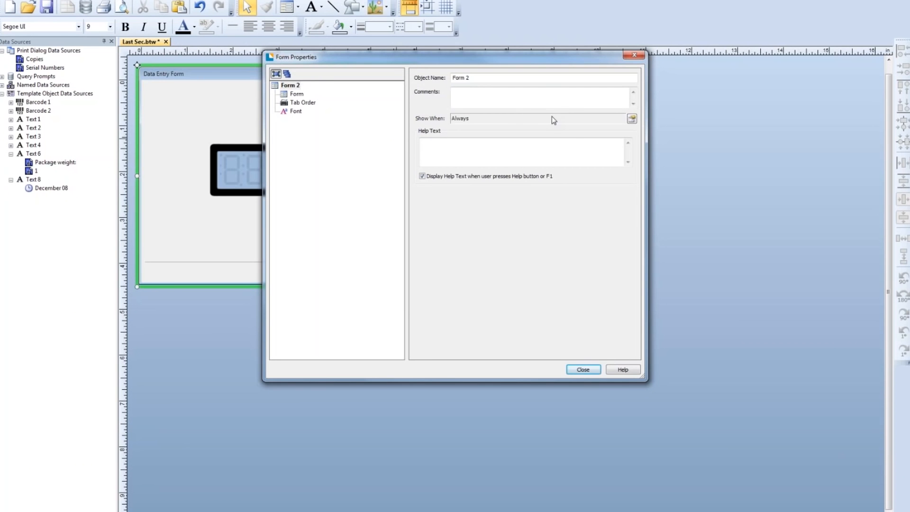
{"action": "left_click", "coordinate": [633, 58]}
- Make the showing of the scale form, Form 2, conditional on the us-500.'us-500$'.state data source
{"action": "double_click", "coordinate": [382, 162]}
{"action": "left_click", "coordinate": [292, 87]}
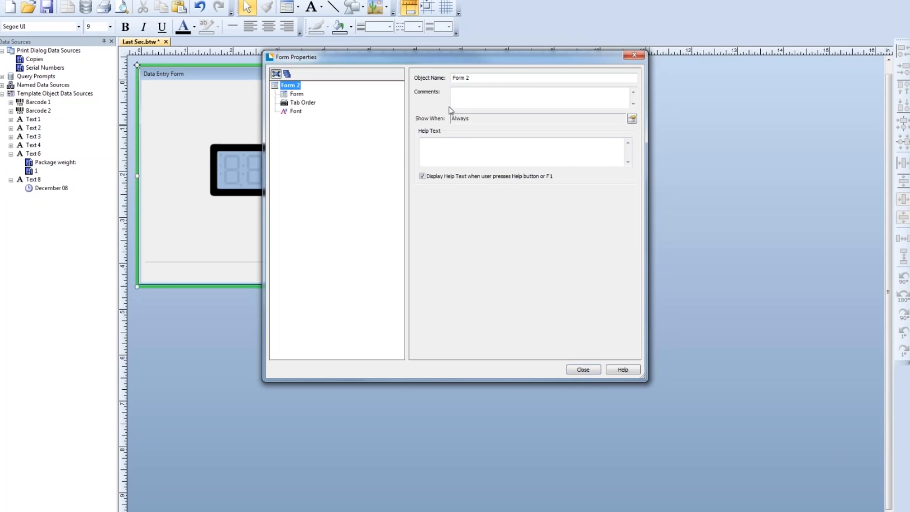
{"action": "left_click_drag", "start_coordinate": [484, 77], "coordinate": [451, 78]}
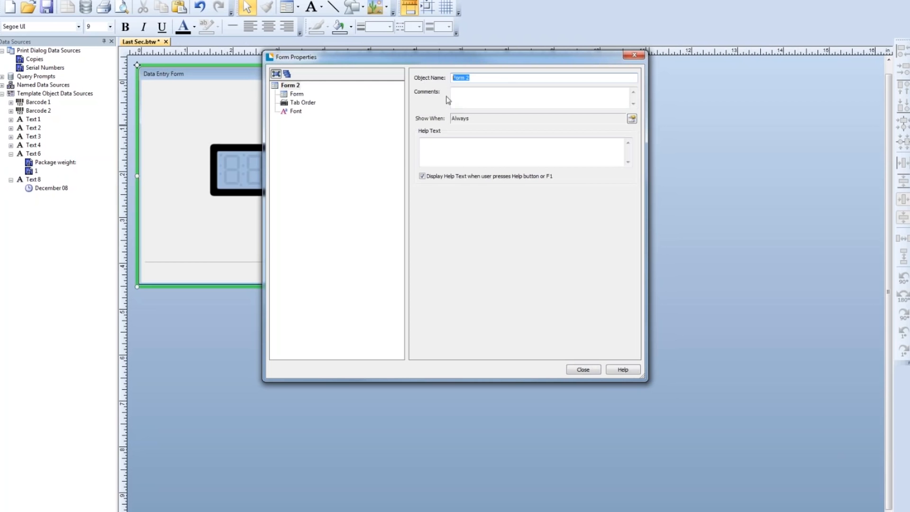
{"action": "left_click", "coordinate": [631, 119]}
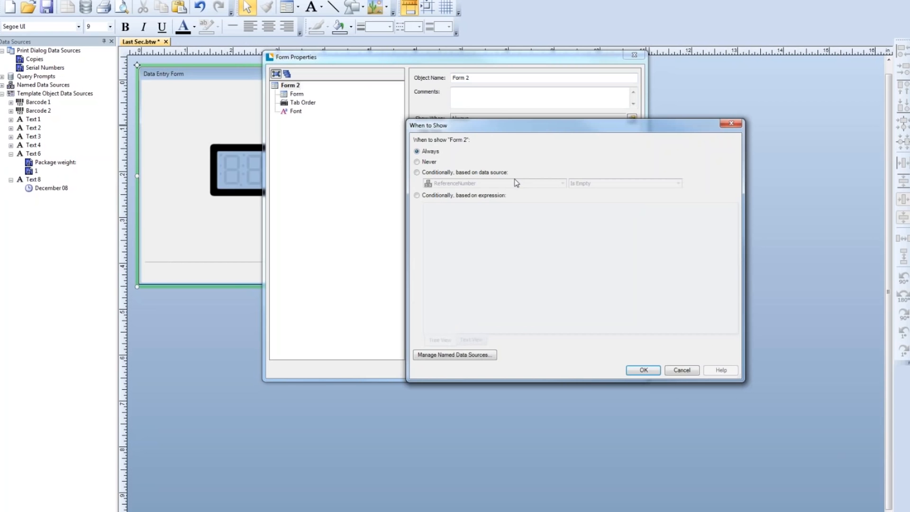
{"action": "left_click", "coordinate": [417, 172]}
{"action": "left_click", "coordinate": [563, 183]}
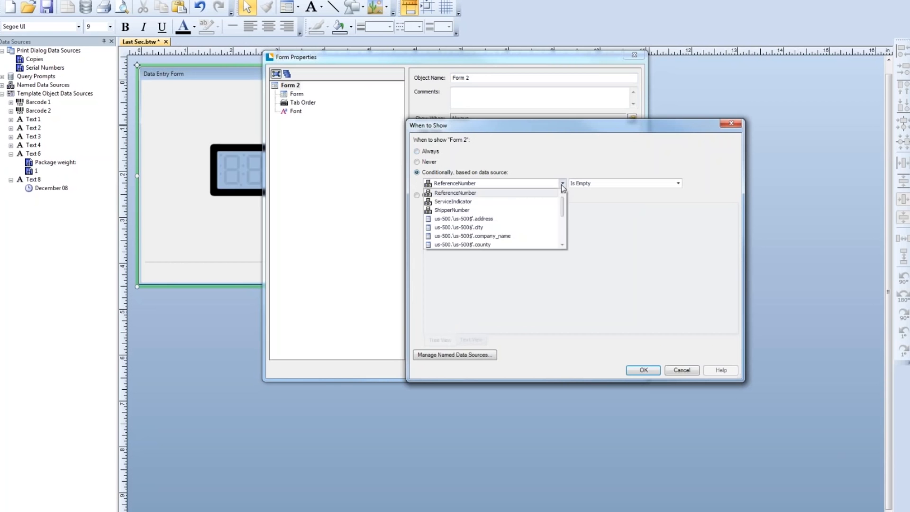
{"action": "scroll", "coordinate": [502, 237], "scroll_direction": "down", "scroll_amount": 3}
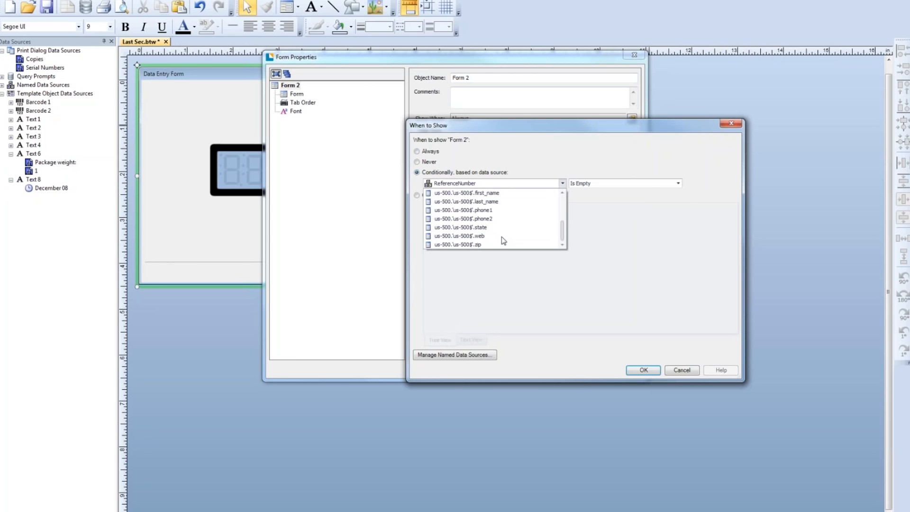
{"action": "left_click", "coordinate": [484, 228]}
- Set Form 2's show condition to Equals LA and close the form properties
{"action": "left_click", "coordinate": [649, 185]}
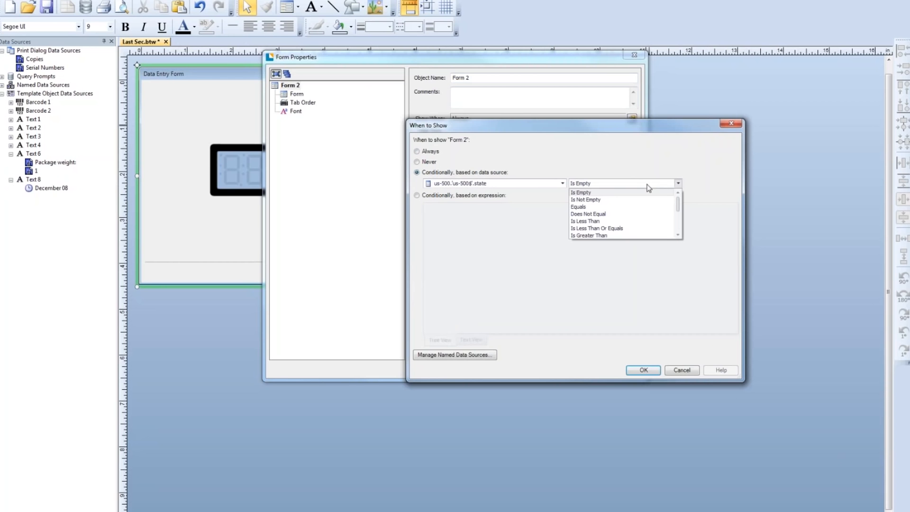
{"action": "left_click", "coordinate": [599, 207]}
{"action": "left_click", "coordinate": [695, 183]}
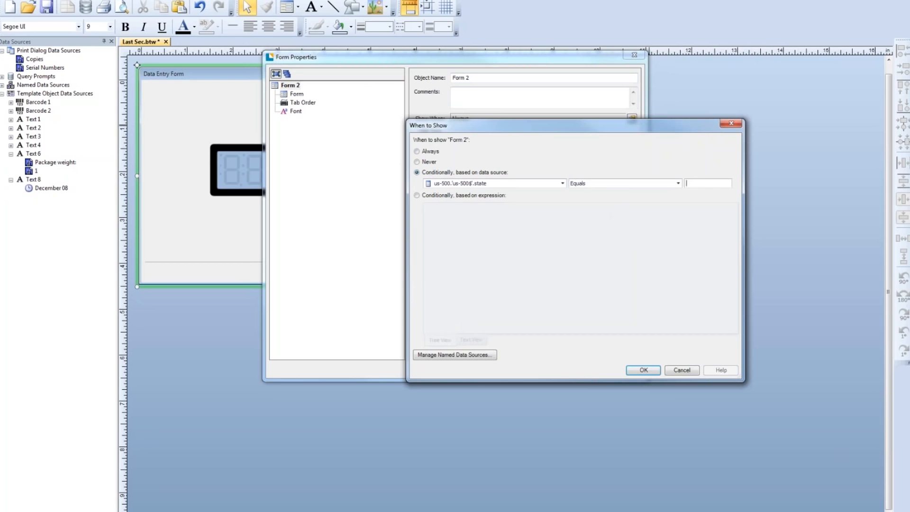
{"action": "type", "text": "LA"}
{"action": "left_click", "coordinate": [644, 375]}
{"action": "left_click", "coordinate": [584, 369]}
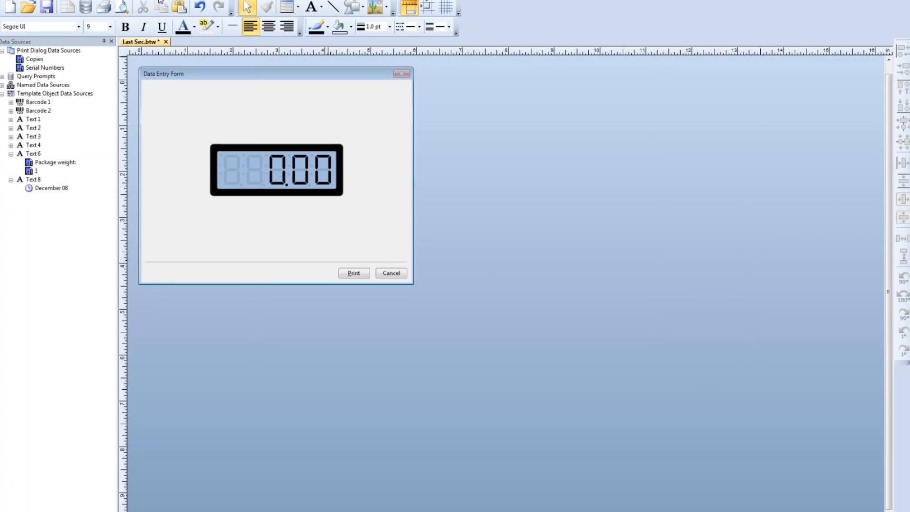
- Preview the label for state MI with the date January 14, and close the preview
{"action": "left_click", "coordinate": [122, 7]}
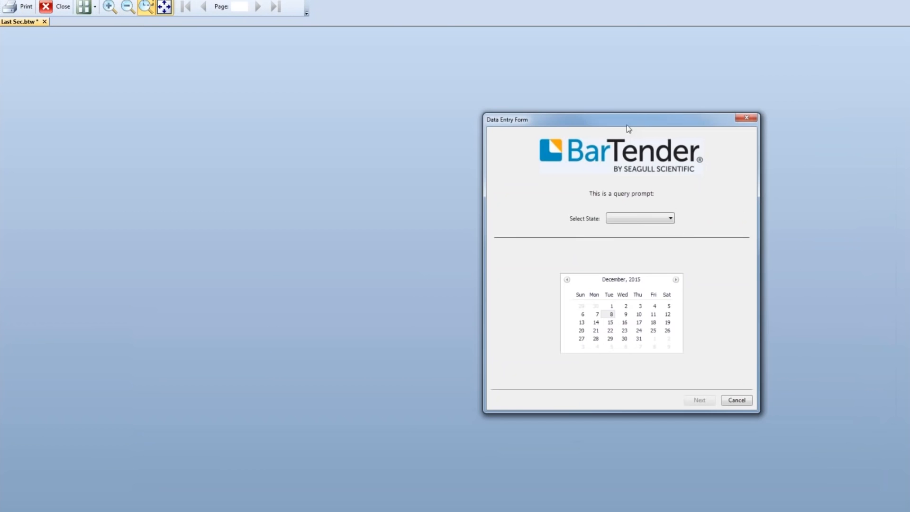
{"action": "left_click", "coordinate": [633, 218]}
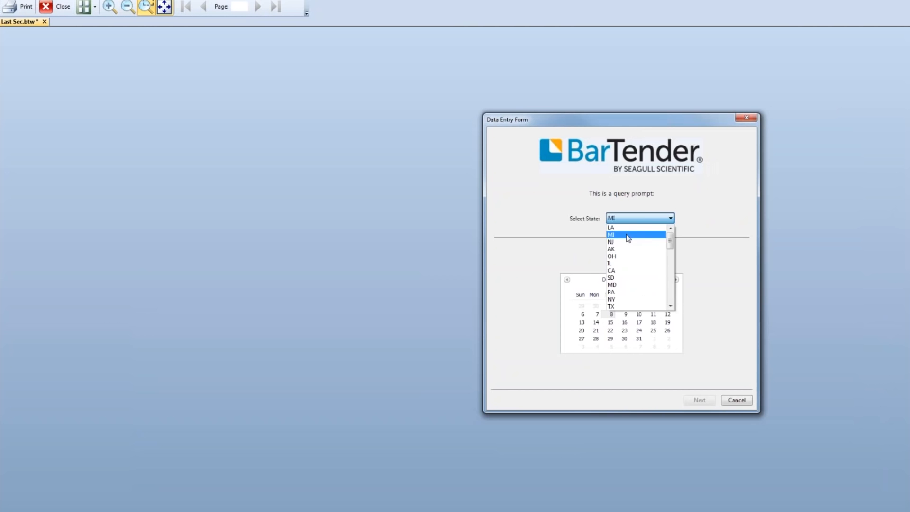
{"action": "left_click", "coordinate": [629, 236]}
{"action": "left_click", "coordinate": [675, 280]}
{"action": "left_click", "coordinate": [638, 322]}
{"action": "left_click", "coordinate": [691, 401]}
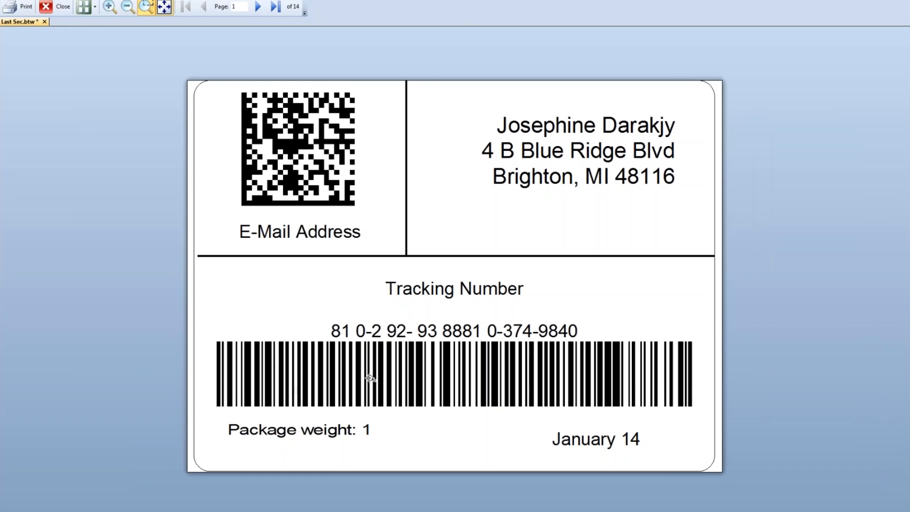
{"action": "left_click", "coordinate": [54, 7]}
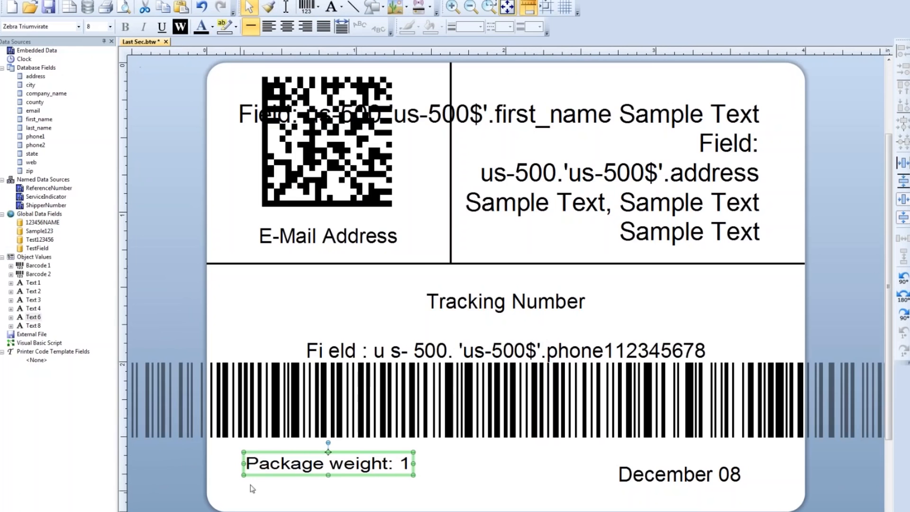
- Make the printing of the package weight text, Text 6, conditional on the us-500.'us-500$'.state data source
{"action": "double_click", "coordinate": [299, 474]}
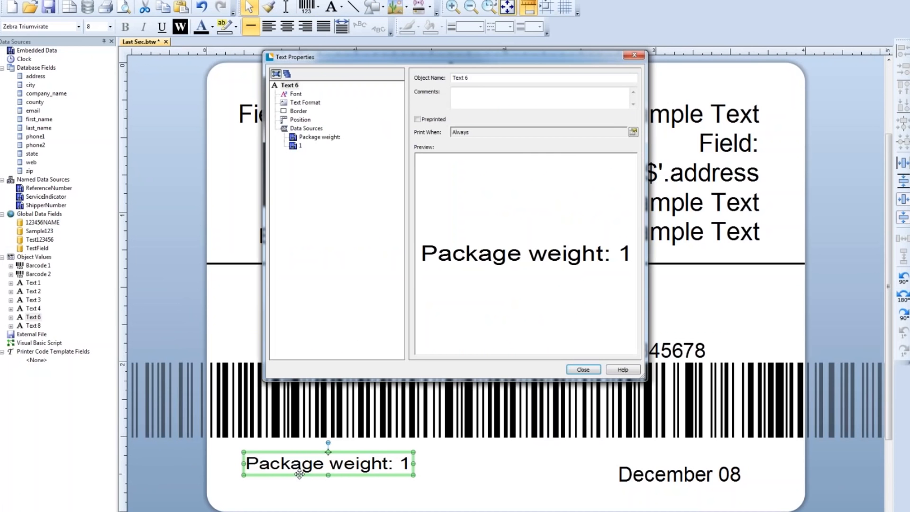
{"action": "left_click", "coordinate": [287, 85]}
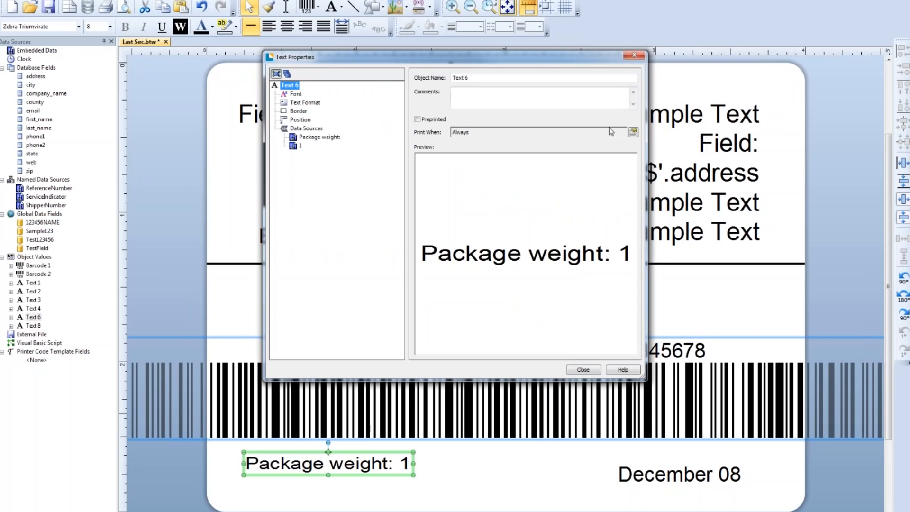
{"action": "left_click", "coordinate": [633, 132]}
{"action": "left_click", "coordinate": [349, 175]}
{"action": "left_click", "coordinate": [460, 186]}
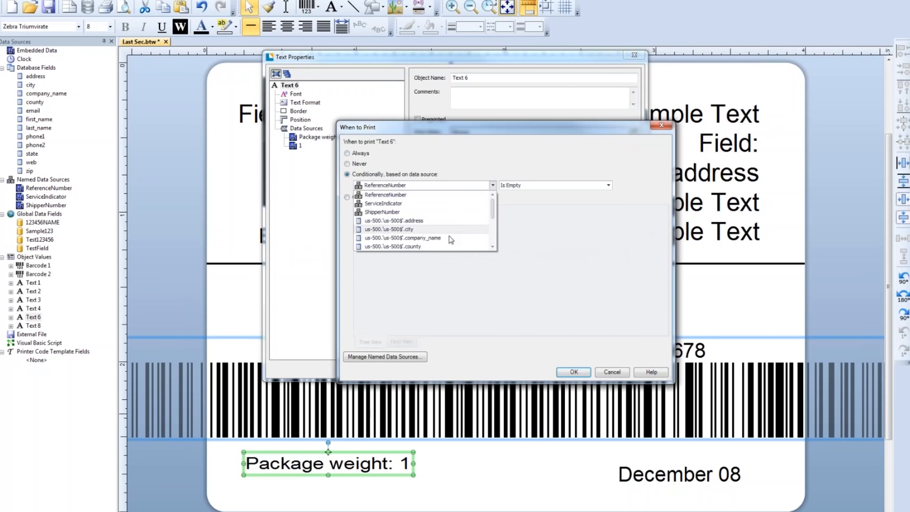
{"action": "left_click", "coordinate": [492, 247]}
{"action": "left_click", "coordinate": [492, 247]}
{"action": "left_click", "coordinate": [492, 247]}
{"action": "left_click", "coordinate": [492, 247]}
{"action": "left_click", "coordinate": [473, 239]}
- Set Text 6's print condition to Equals LA, close its properties and deselect the text
{"action": "left_click", "coordinate": [539, 185]}
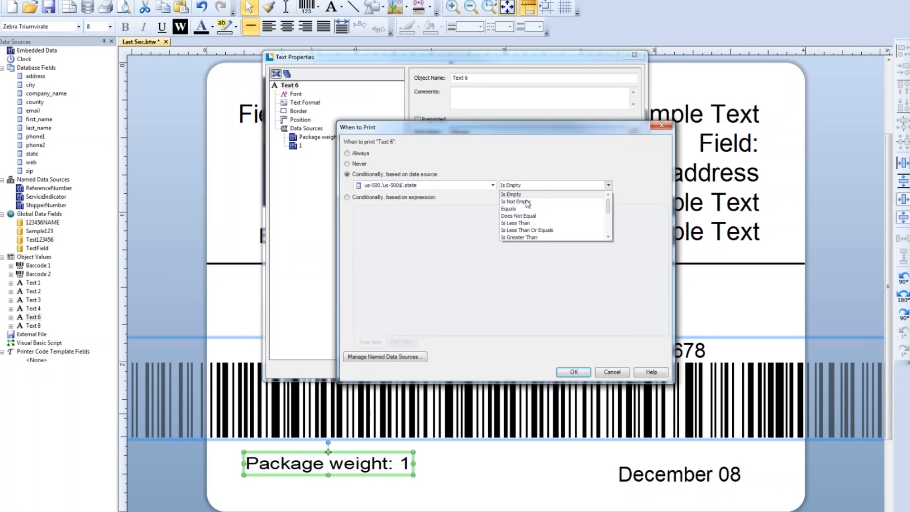
{"action": "left_click", "coordinate": [525, 213]}
{"action": "left_click", "coordinate": [631, 184]}
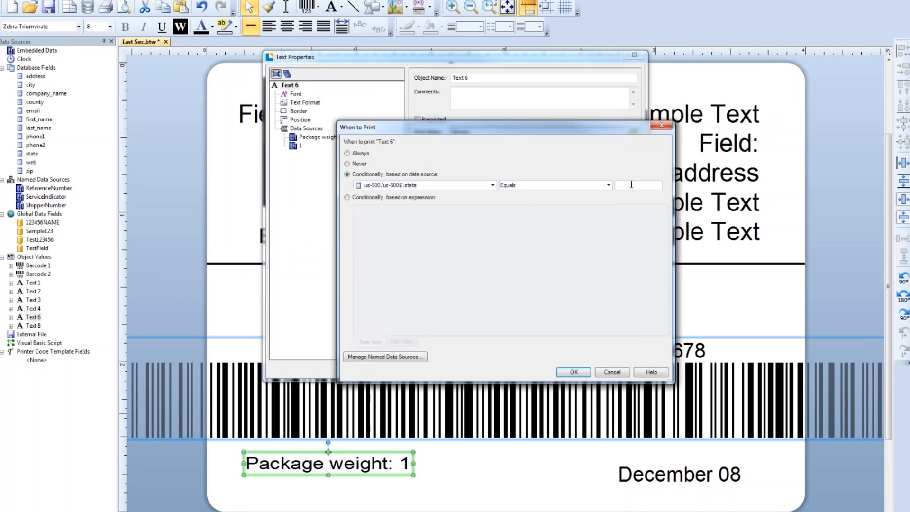
{"action": "type", "text": "LA"}
{"action": "left_click", "coordinate": [574, 372]}
{"action": "left_click", "coordinate": [573, 371]}
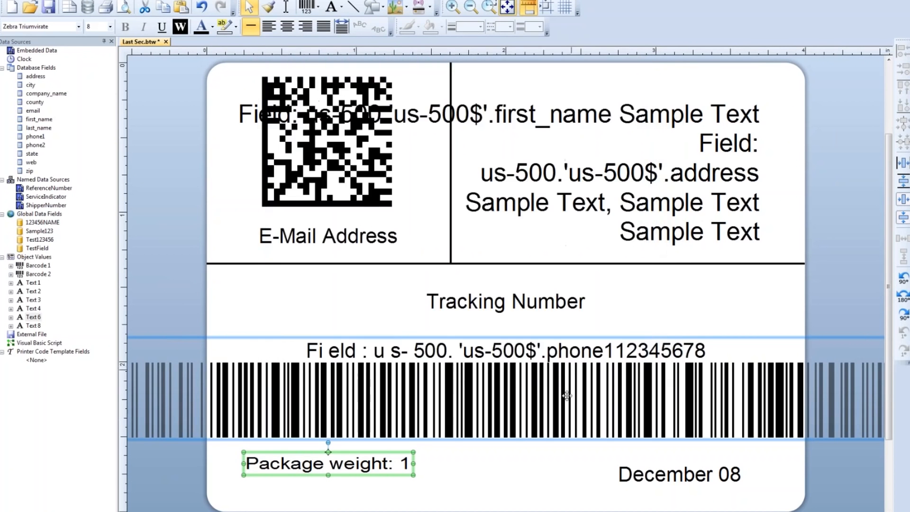
{"action": "left_click", "coordinate": [535, 476]}
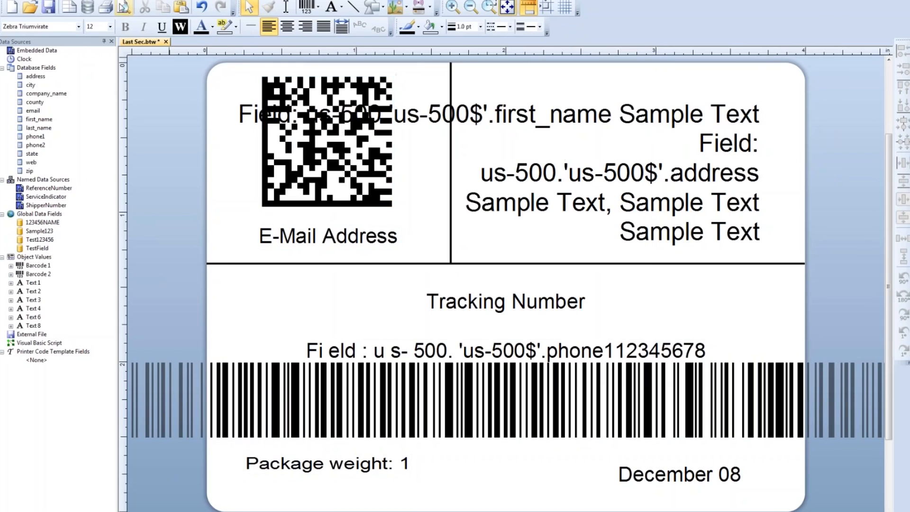
- Preview the label for state LA with the date January 31 and the scale's weight, and close the preview
{"action": "left_click", "coordinate": [125, 6]}
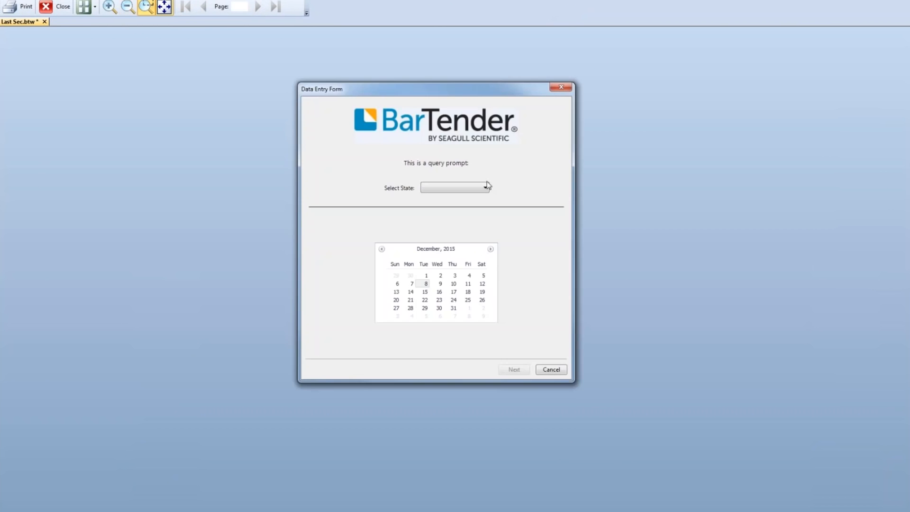
{"action": "left_click", "coordinate": [485, 187]}
{"action": "left_click", "coordinate": [462, 197]}
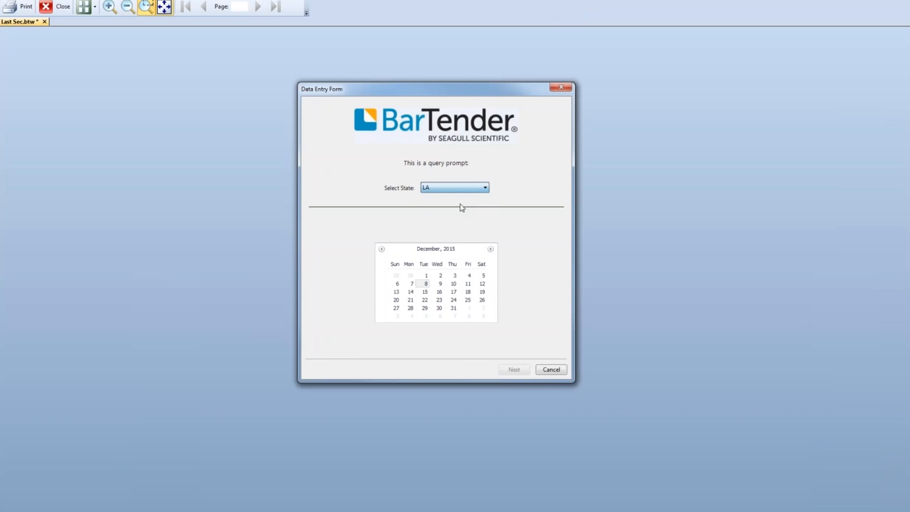
{"action": "left_click", "coordinate": [490, 249]}
{"action": "left_click", "coordinate": [396, 316]}
{"action": "left_click", "coordinate": [511, 371]}
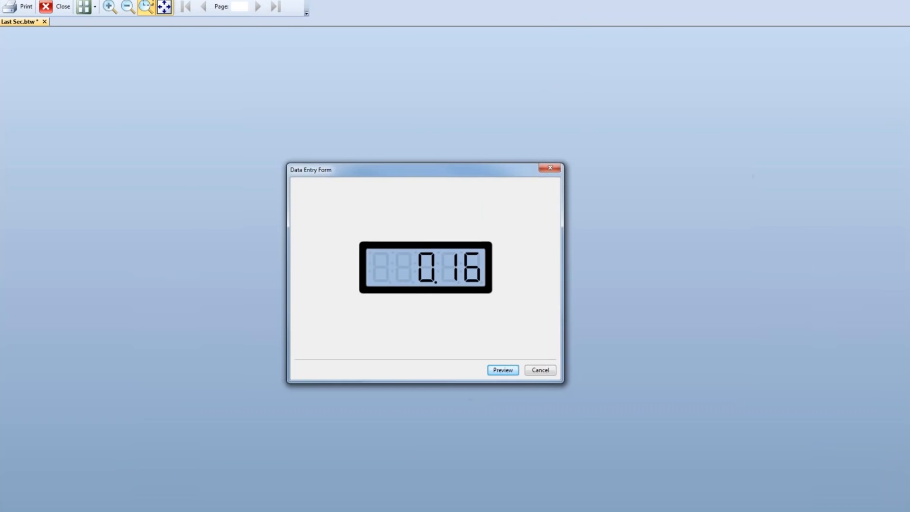
{"action": "left_click", "coordinate": [503, 370]}
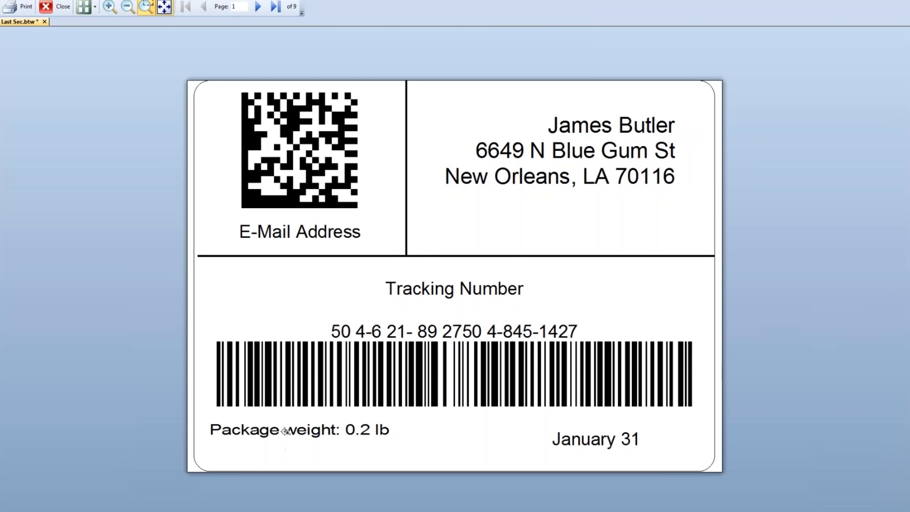
{"action": "left_click", "coordinate": [60, 7]}
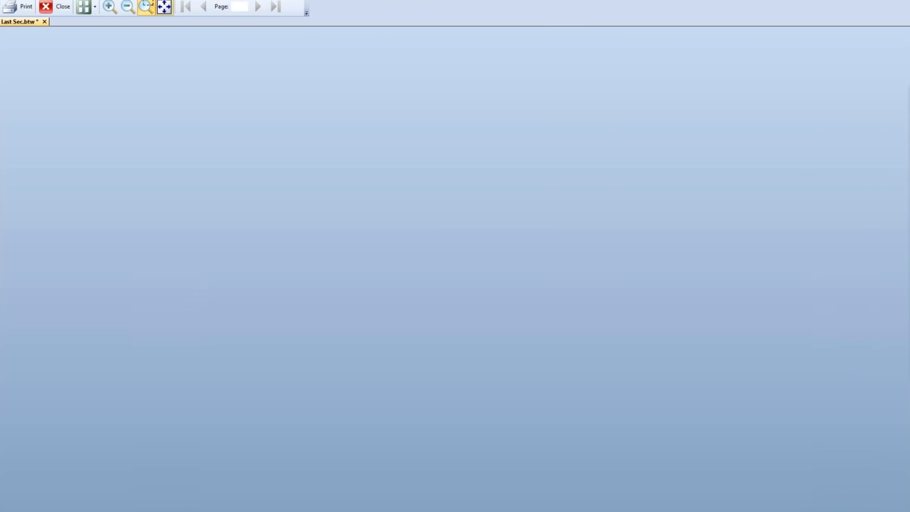
- Preview the label for state MD with the date December 16
{"action": "left_click", "coordinate": [553, 214]}
{"action": "left_click", "coordinate": [514, 251]}
{"action": "left_click", "coordinate": [526, 318]}
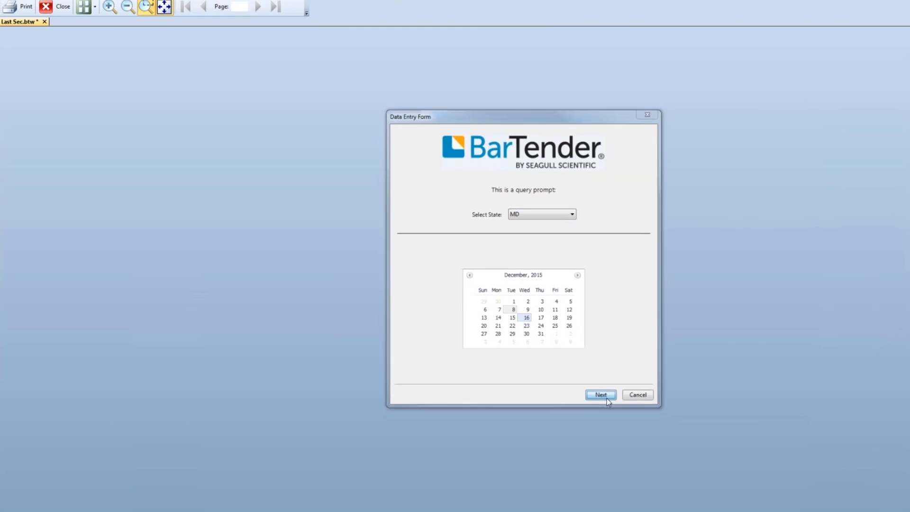
{"action": "left_click", "coordinate": [601, 395]}
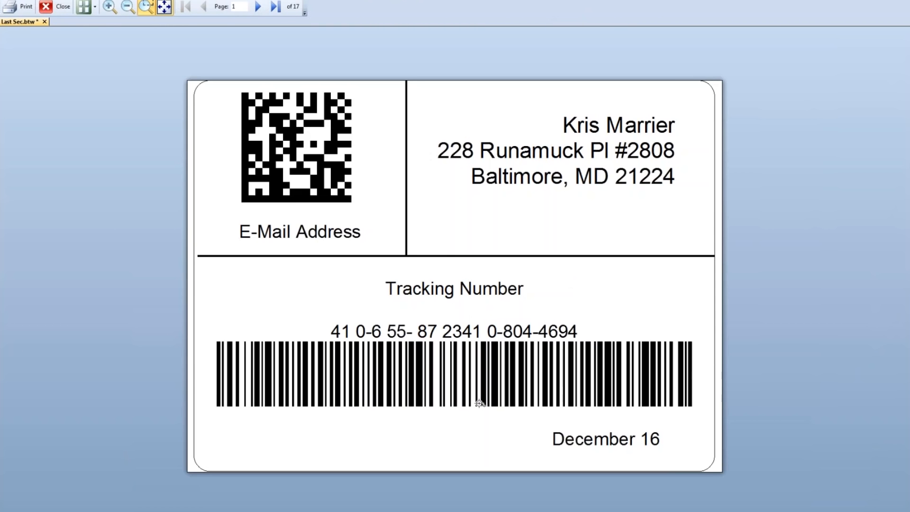